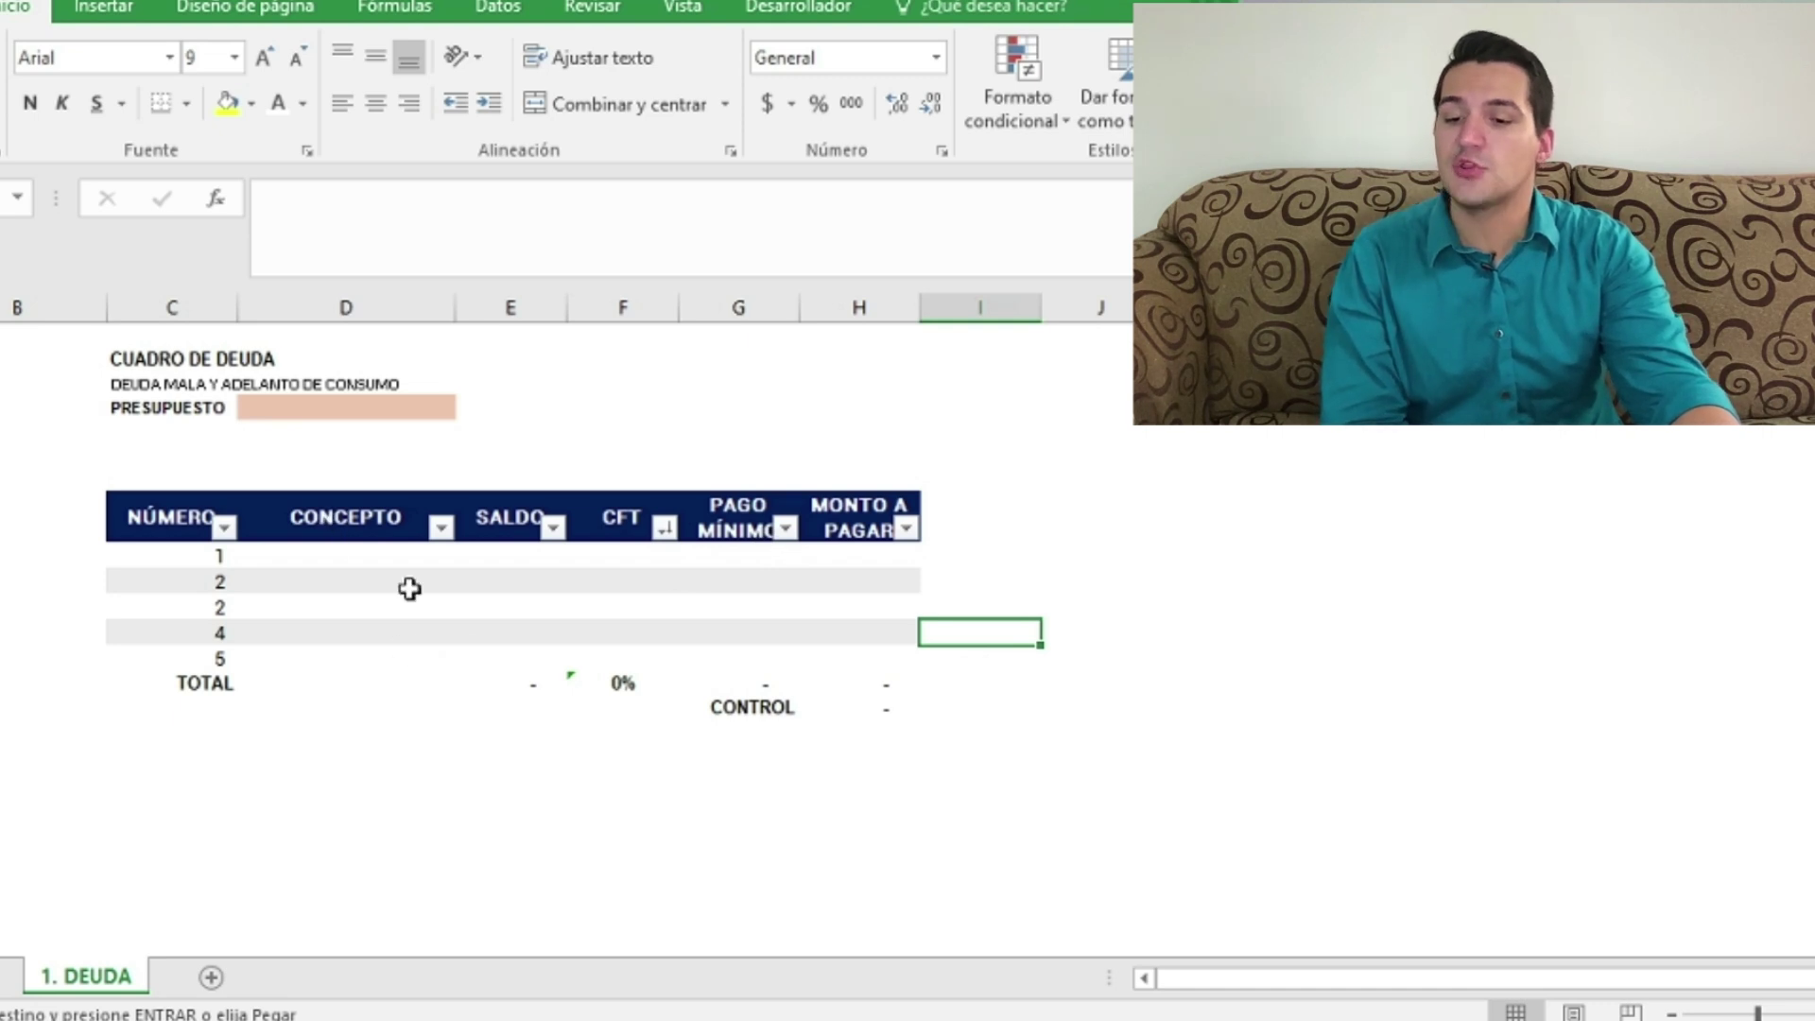
Step: Enter TDC BBVA as the CONCEPTO of the first debt row in the table
left_click(378, 558)
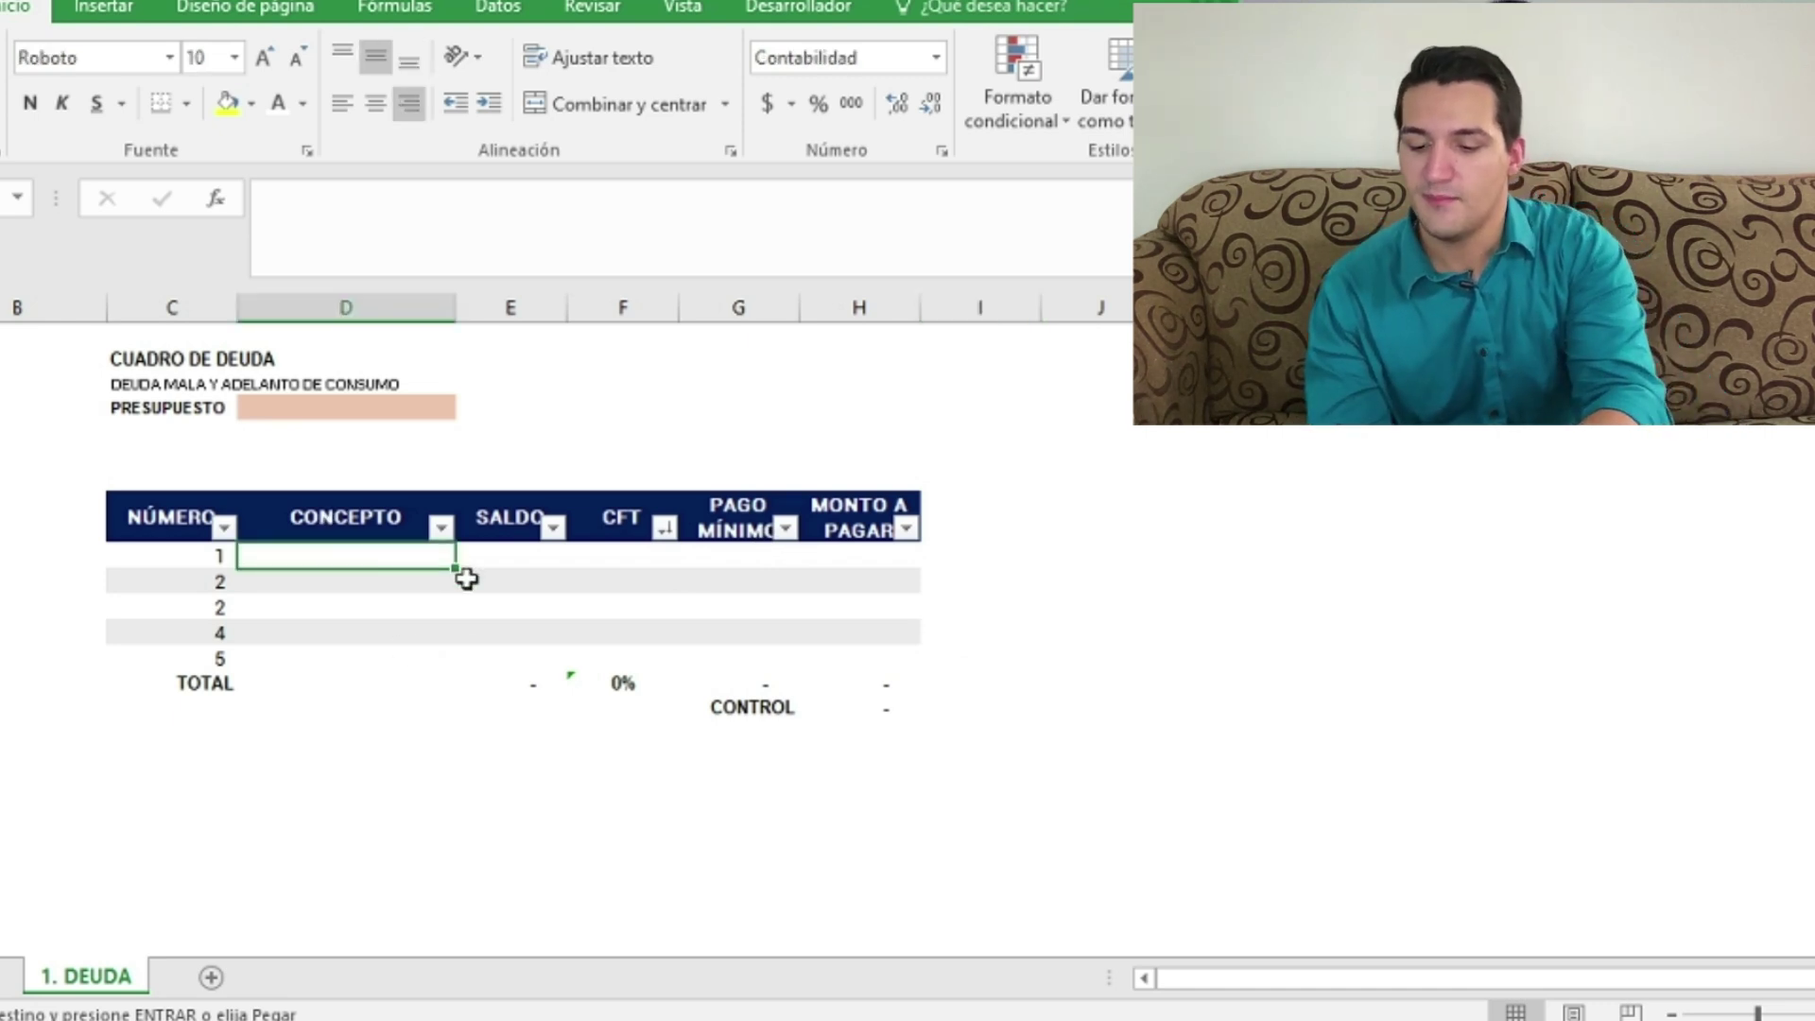
type("TARHT¿¿")
key("BackSpace")
key("BackSpace")
key("BackSpace")
key("BackSpace")
type("JETA DE")
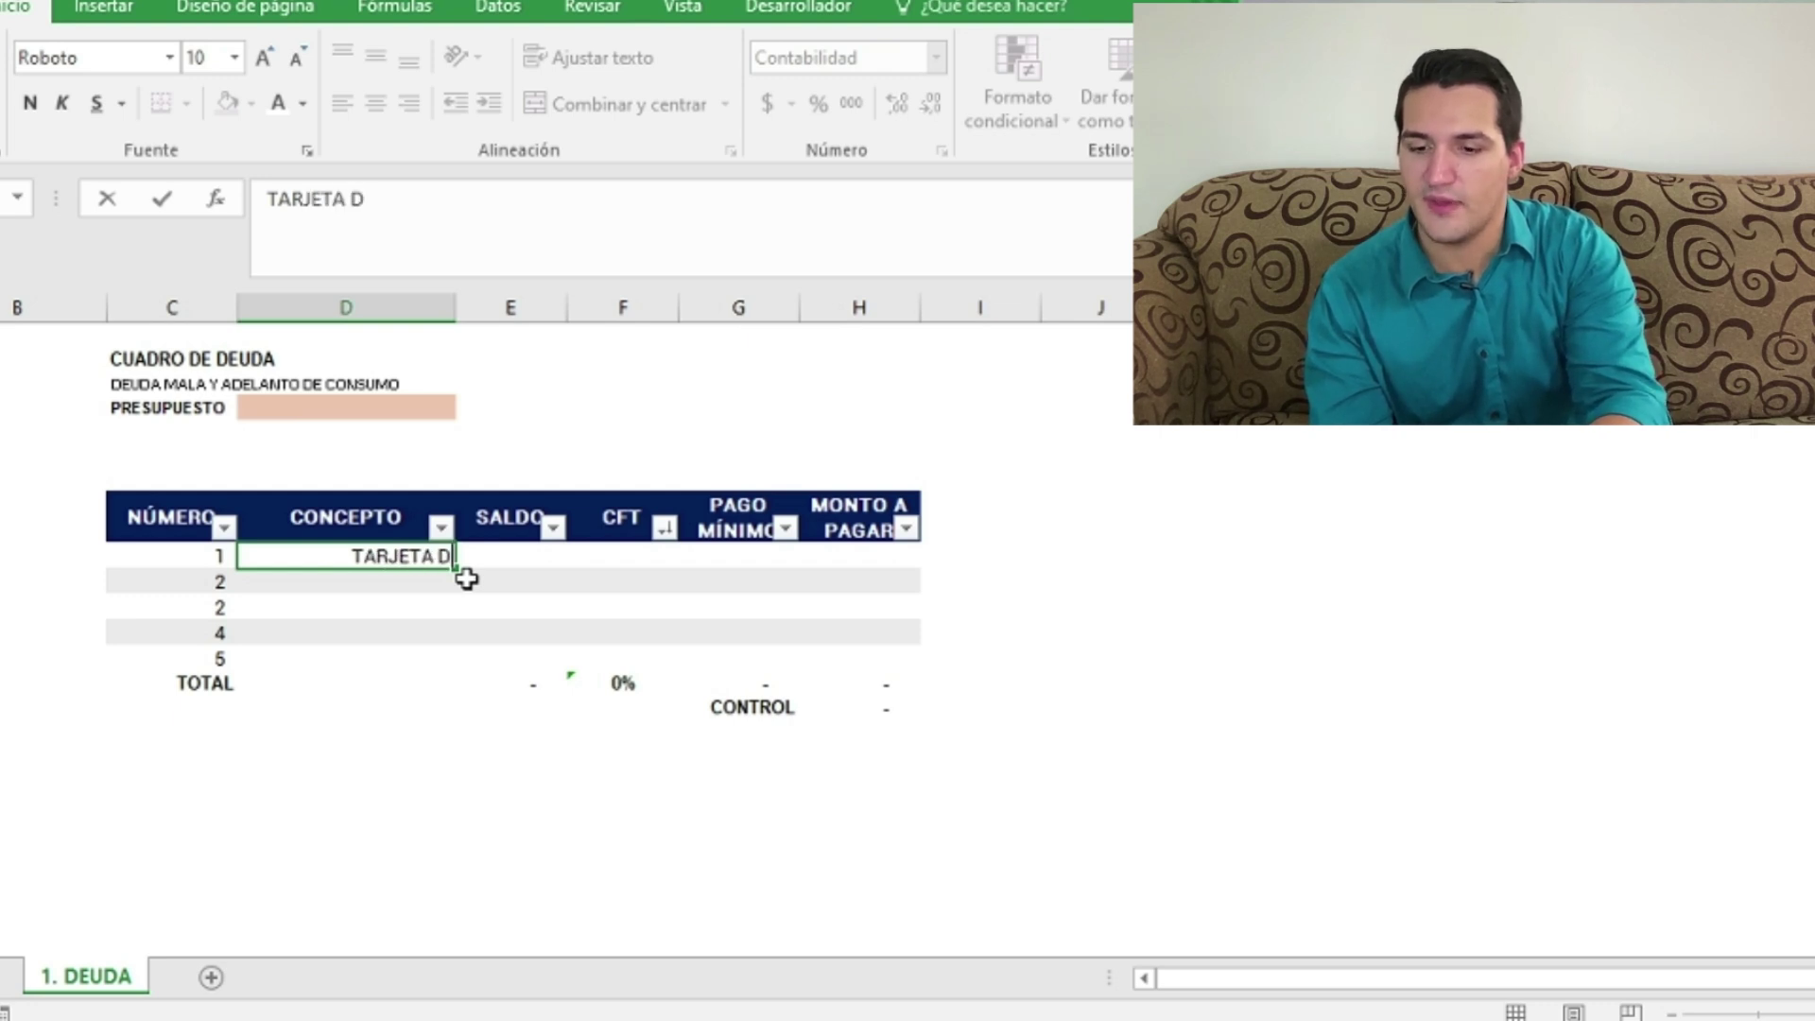
key("BackSpace")
key("BackSpace")
key("BackSpace")
key("BackSpace")
key("BackSpace")
key("BackSpace")
key("BackSpace")
key("BackSpace")
key("BackSpace")
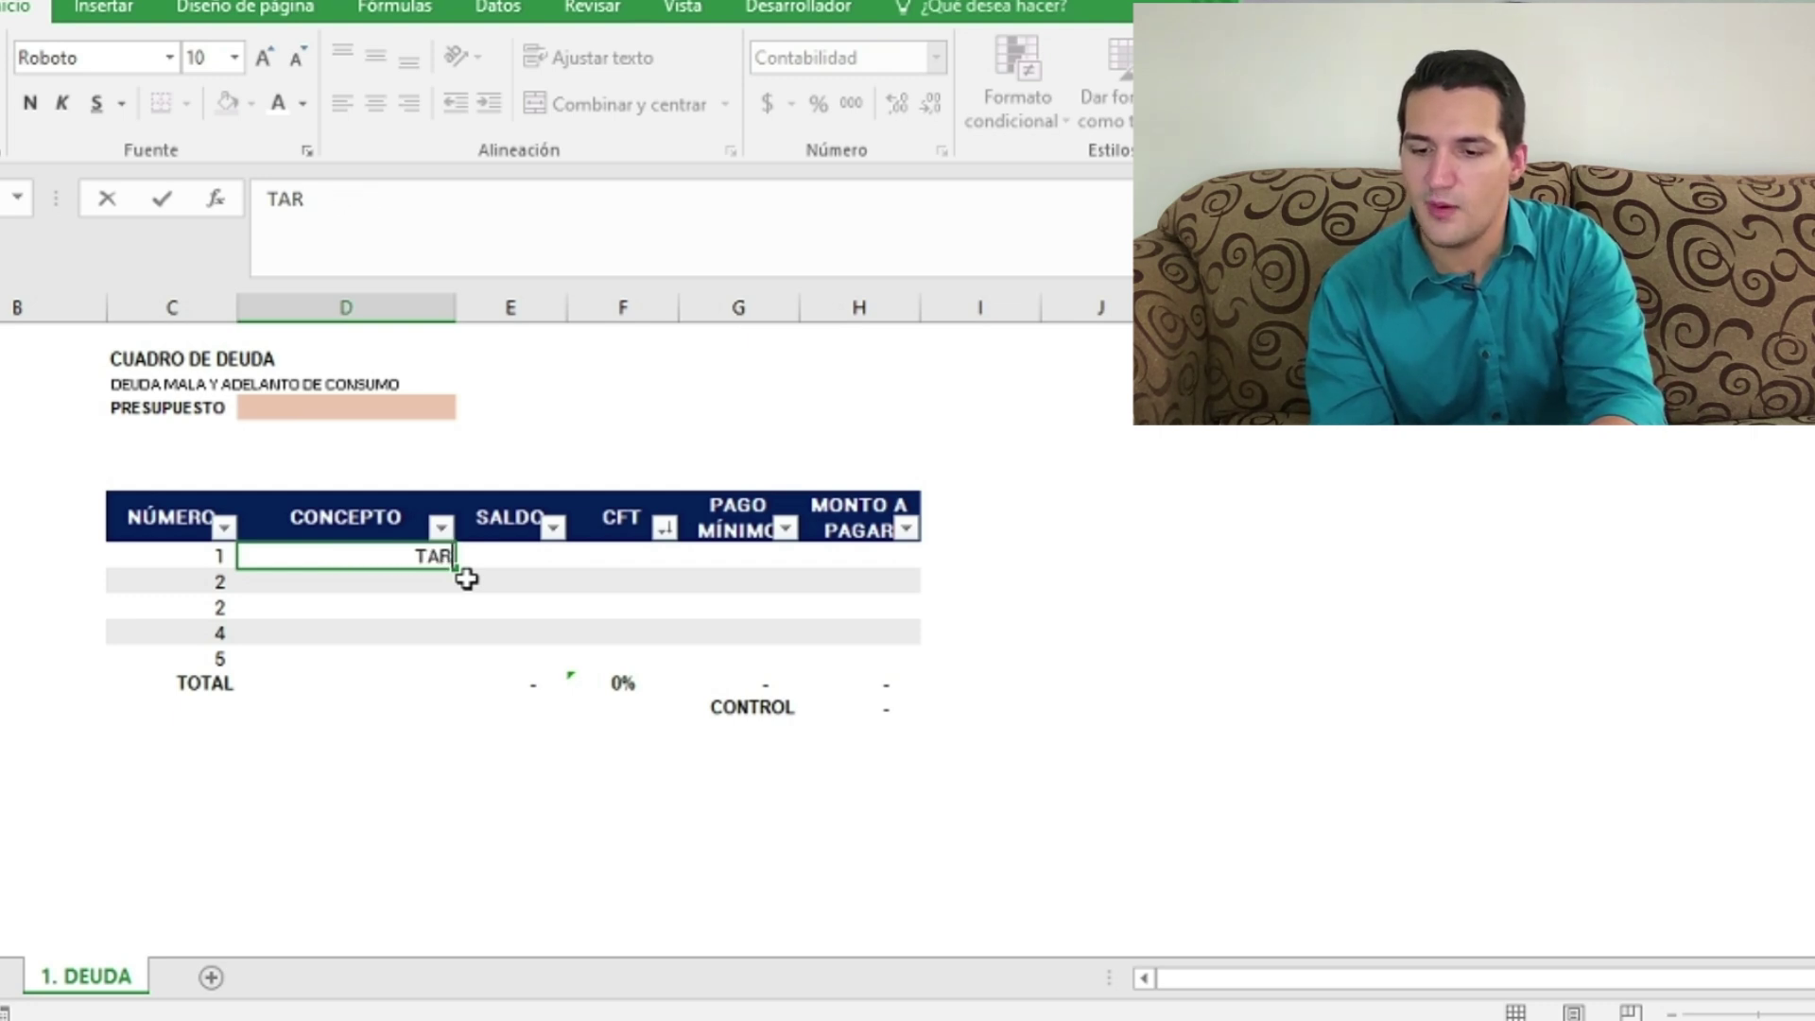
type("DC BBVA")
key("Return")
Step: Enter TDC GALICIA as the CONCEPTO of the second debt row
type("R")
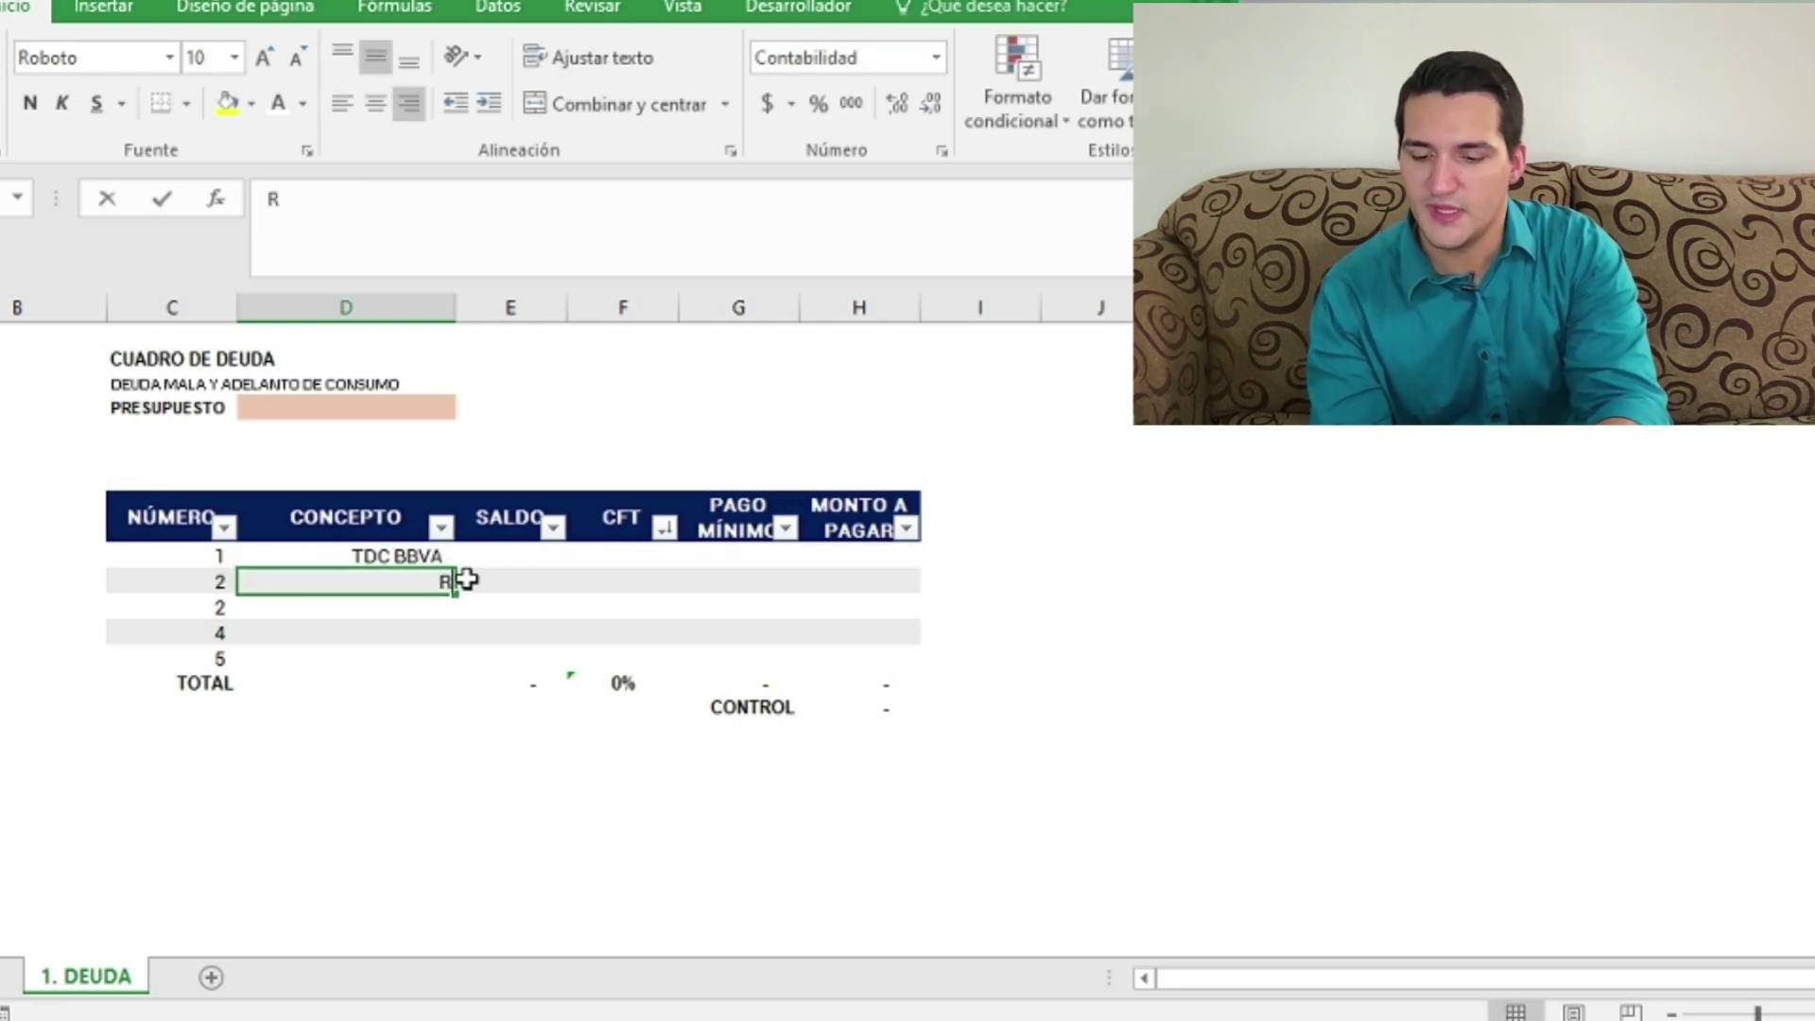
key("BackSpace")
type("TDC GALICIA")
key("Return")
Step: Enter PRESTAMO PERSONAL as the CONCEPTO of the third debt row
type("T")
key("BackSpace")
type("PRESPT")
key("BackSpace")
key("BackSpace")
type("R")
key("BackSpace")
type("TAMO PERSONAL")
key("Return")
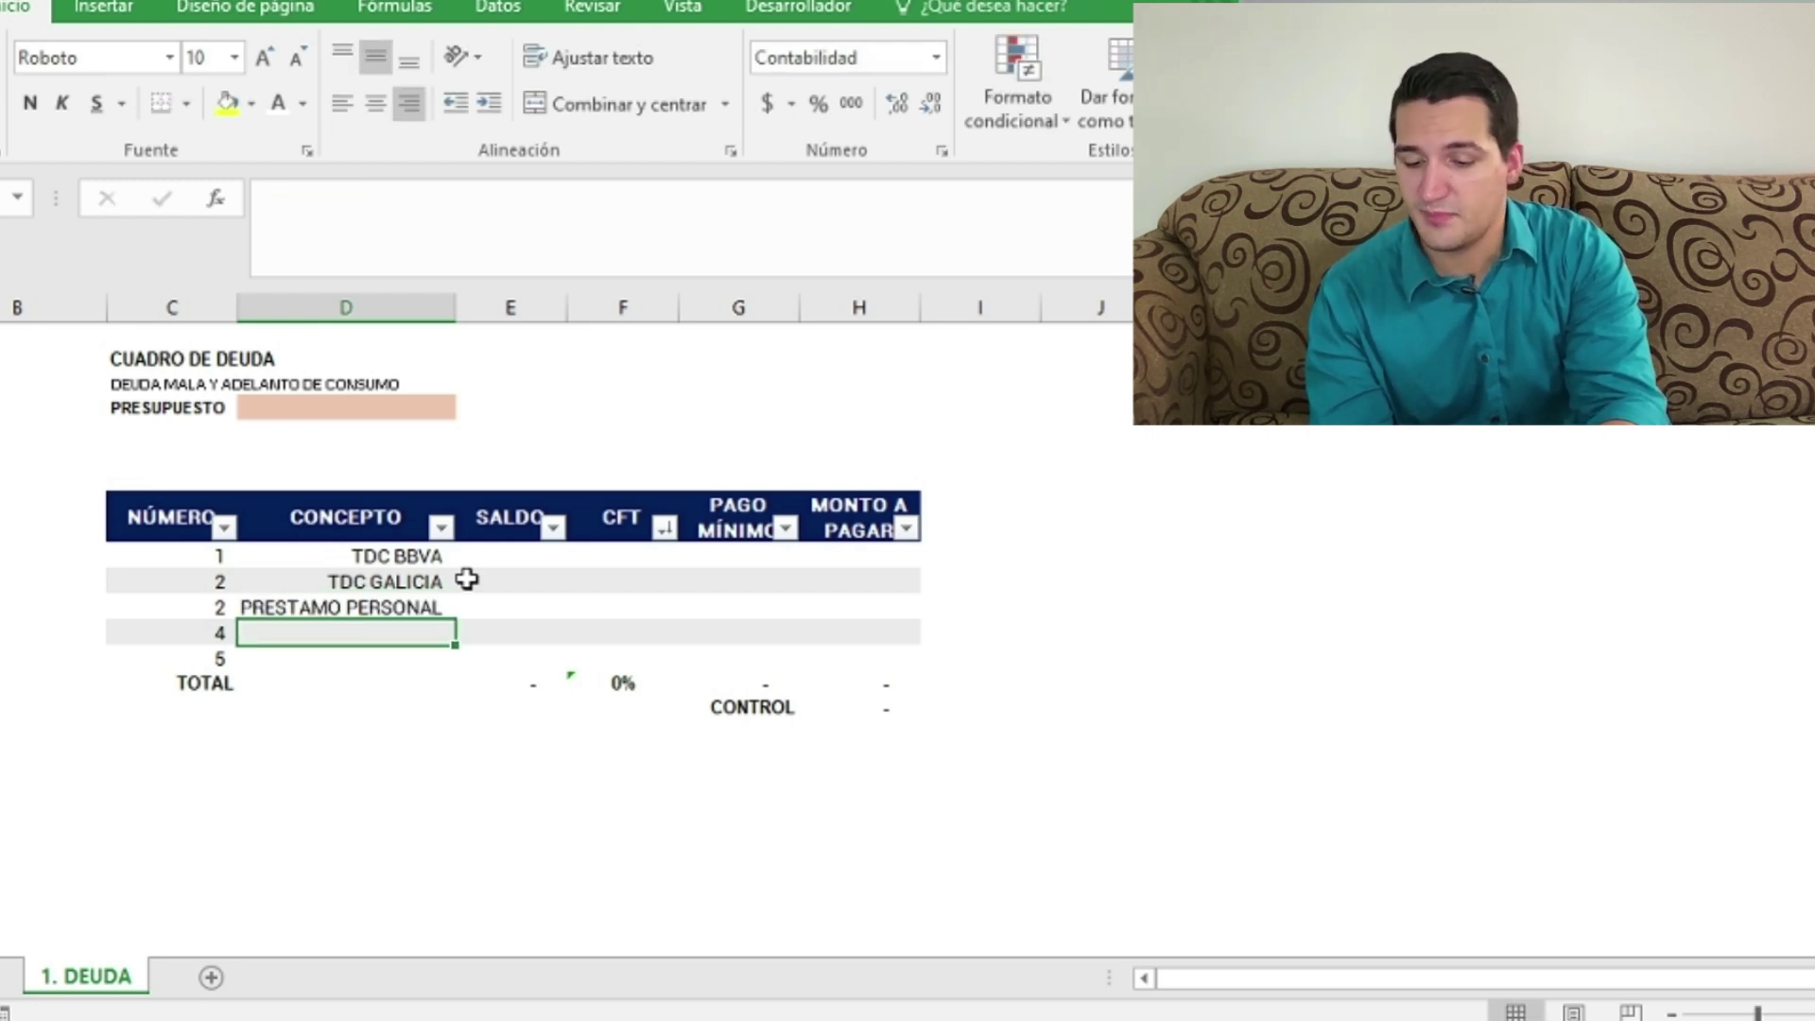
Step: Fill the last two CONCEPTO rows with PRESTAMO CASA and PRESTAMO TELEFONO
type("PRESTAMO CASA")
key("Return")
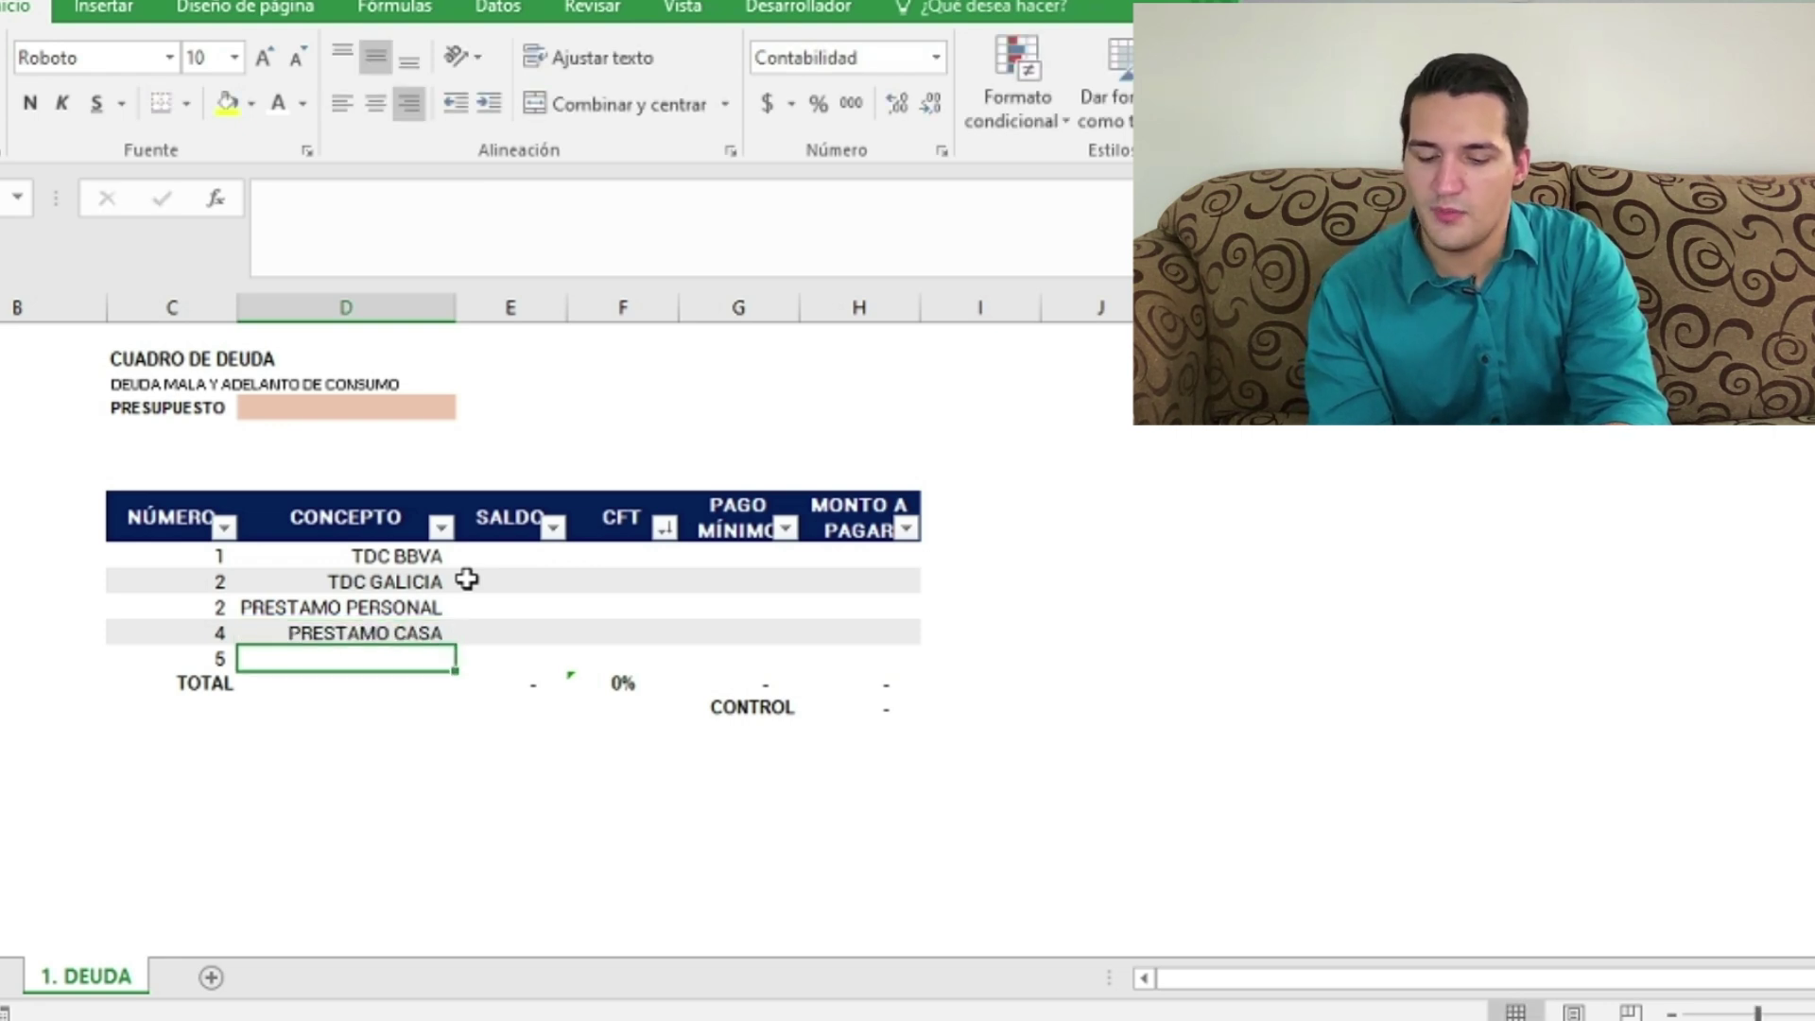
type("PRESTAMO TELEFONO")
key("Return")
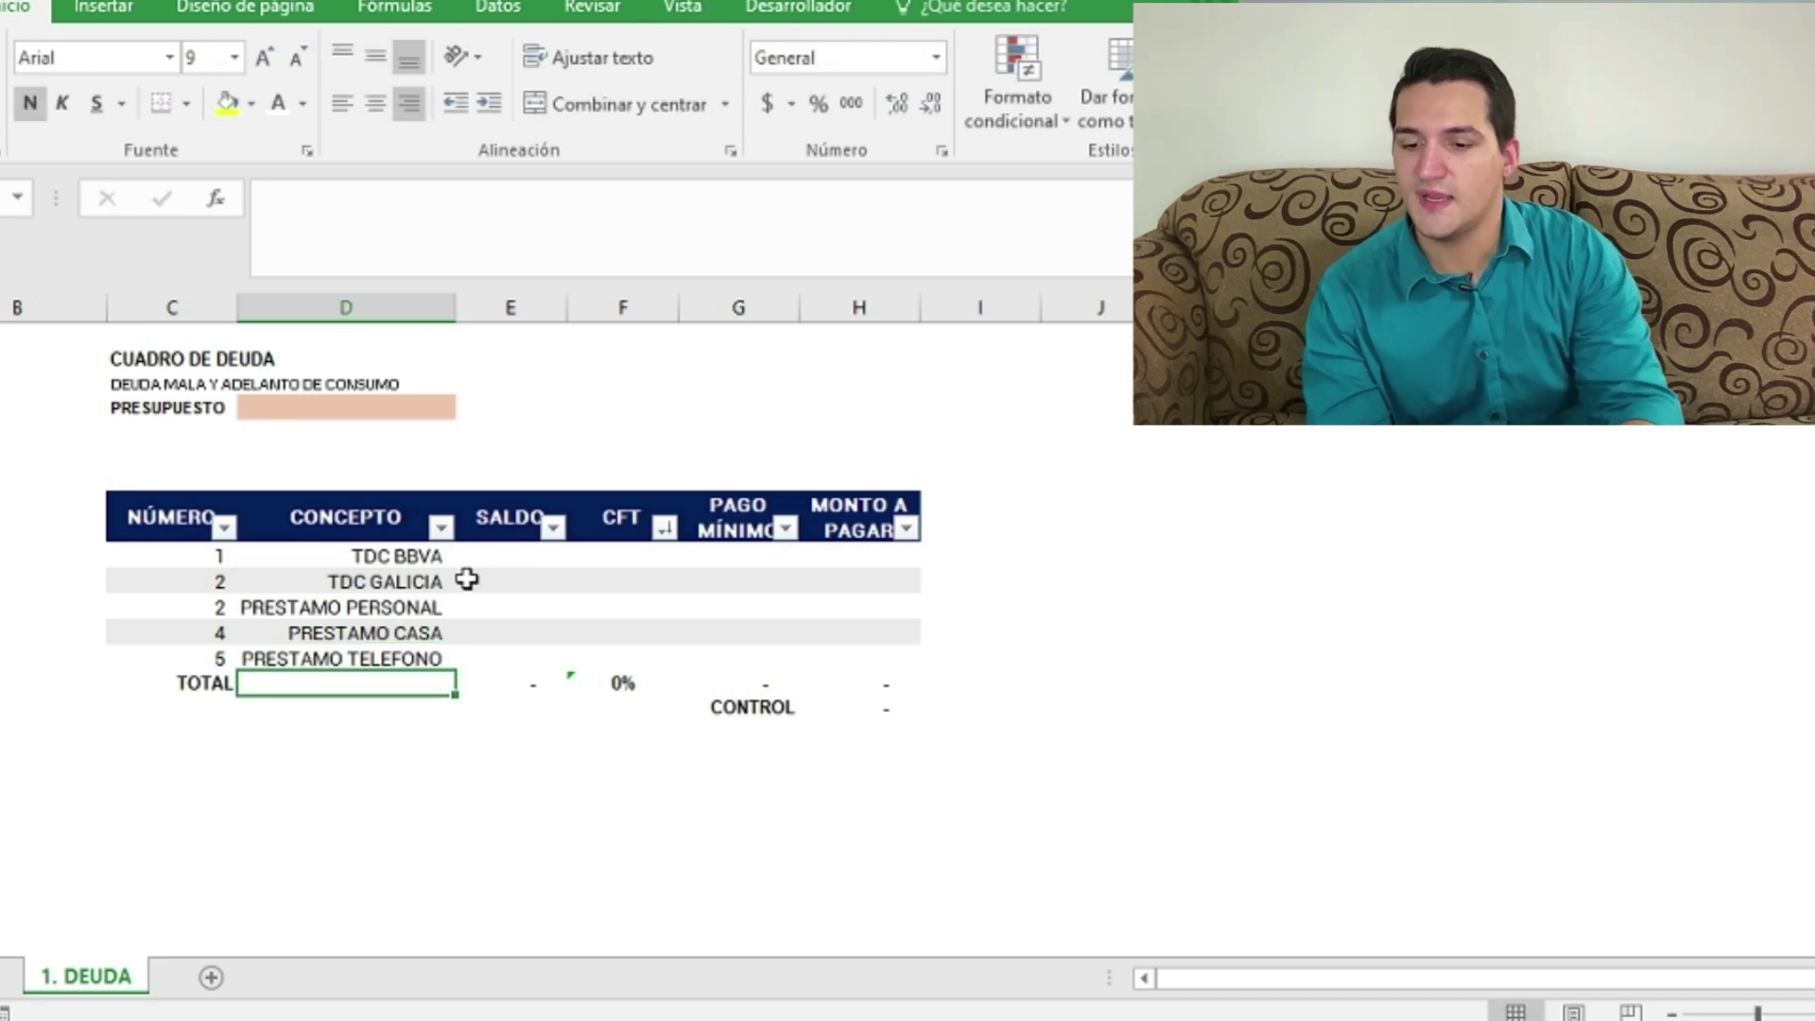
Step: Enter SALDO amounts of 1000 for TDC BBVA, 5000 for TDC GALICIA and 2500 for PRESTAMO PERSONAL
key("Left")
key("Up")
key("Up")
key("Up")
key("Up")
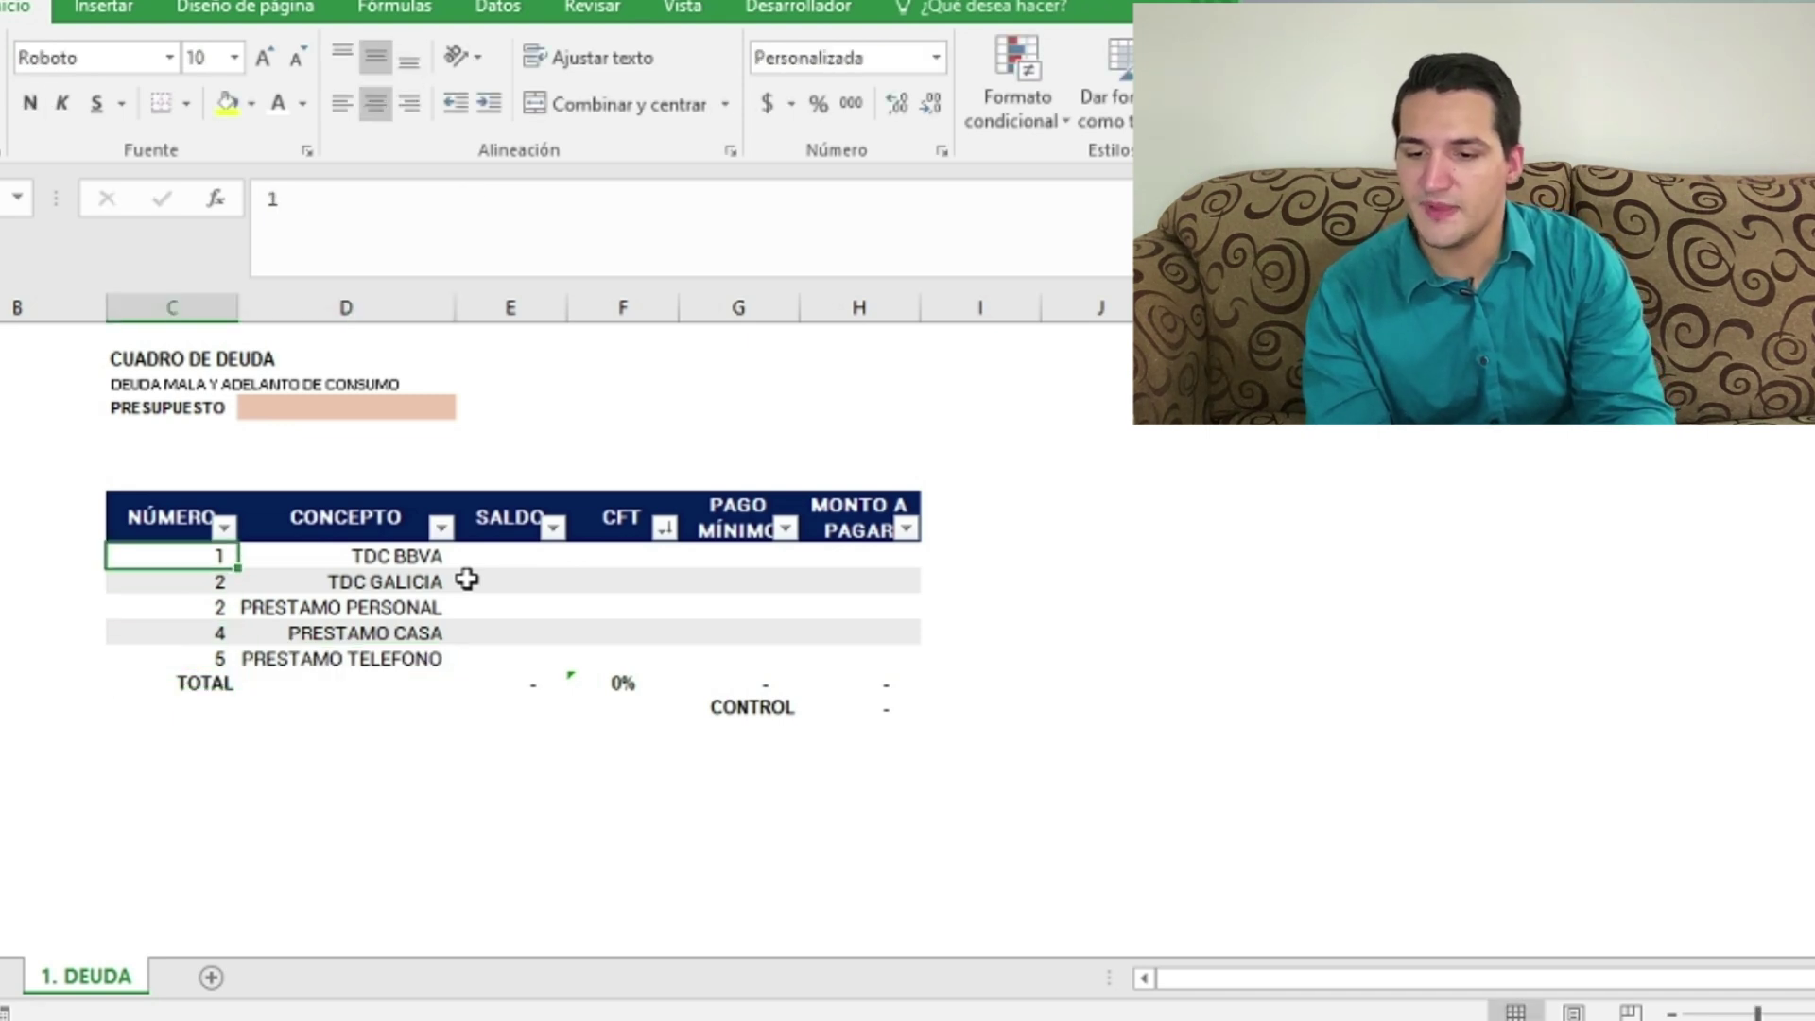
key("Right")
key("Right")
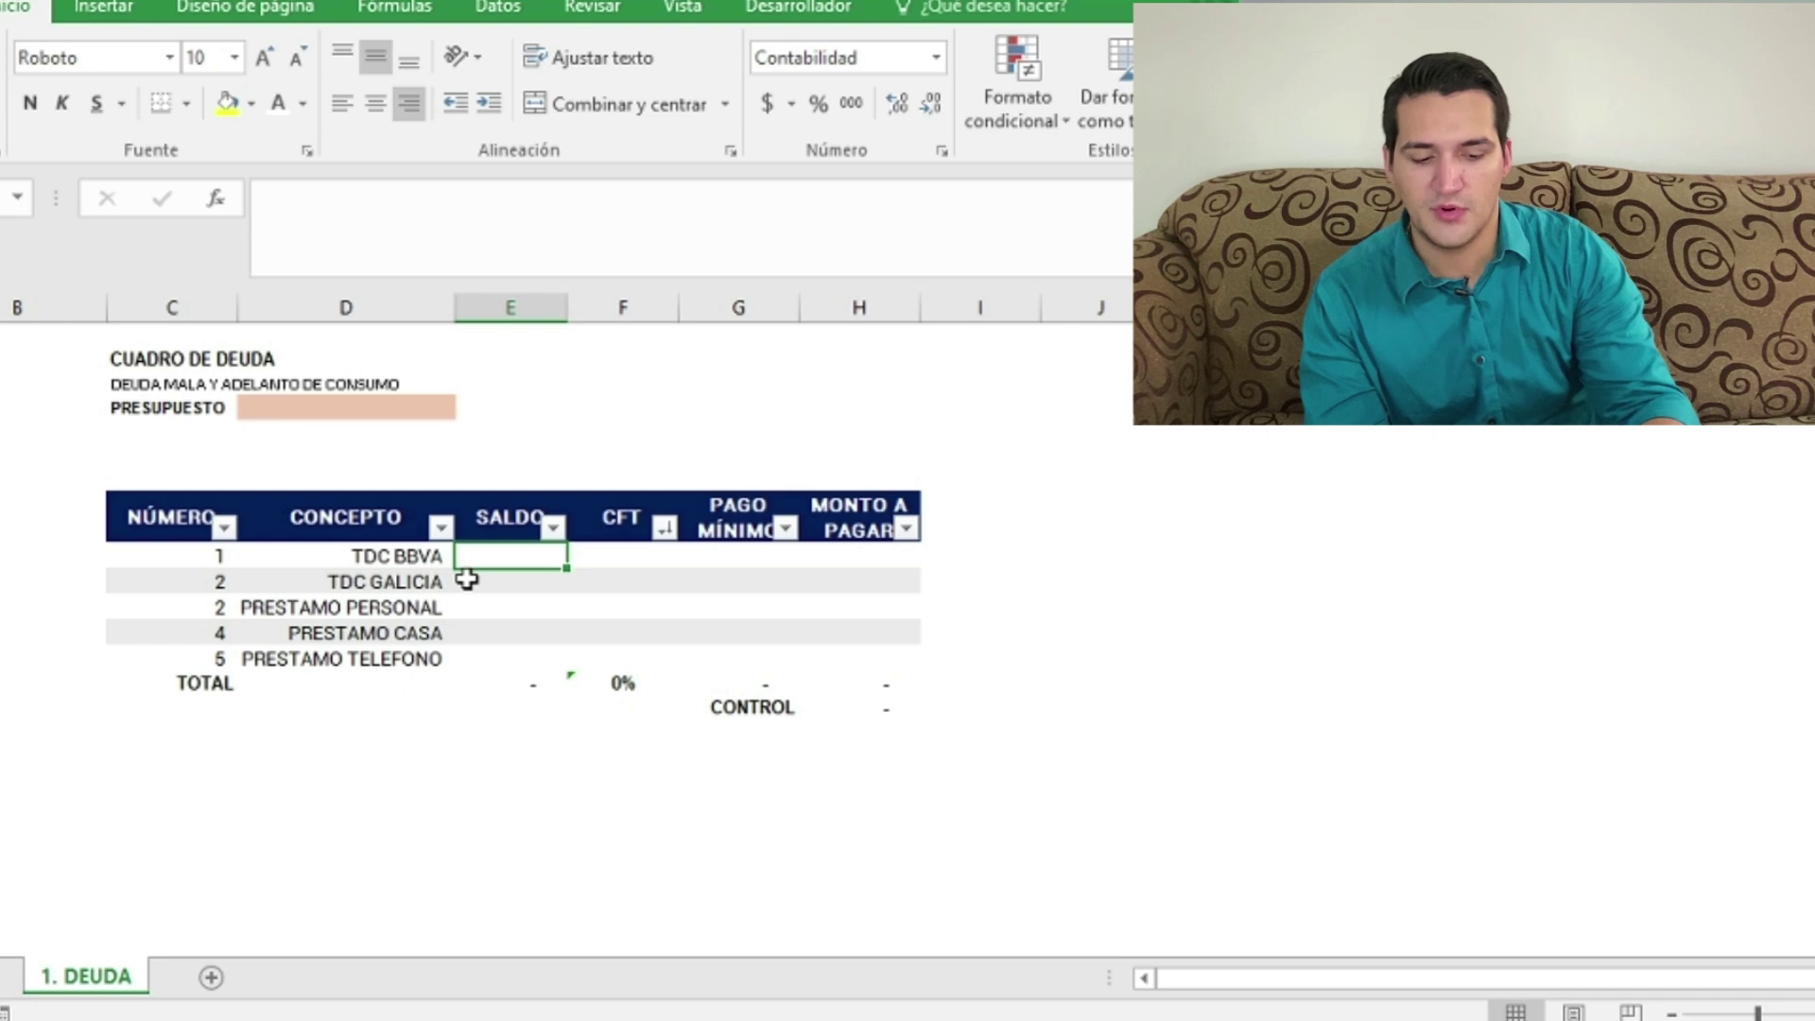
type("1000")
key("Return")
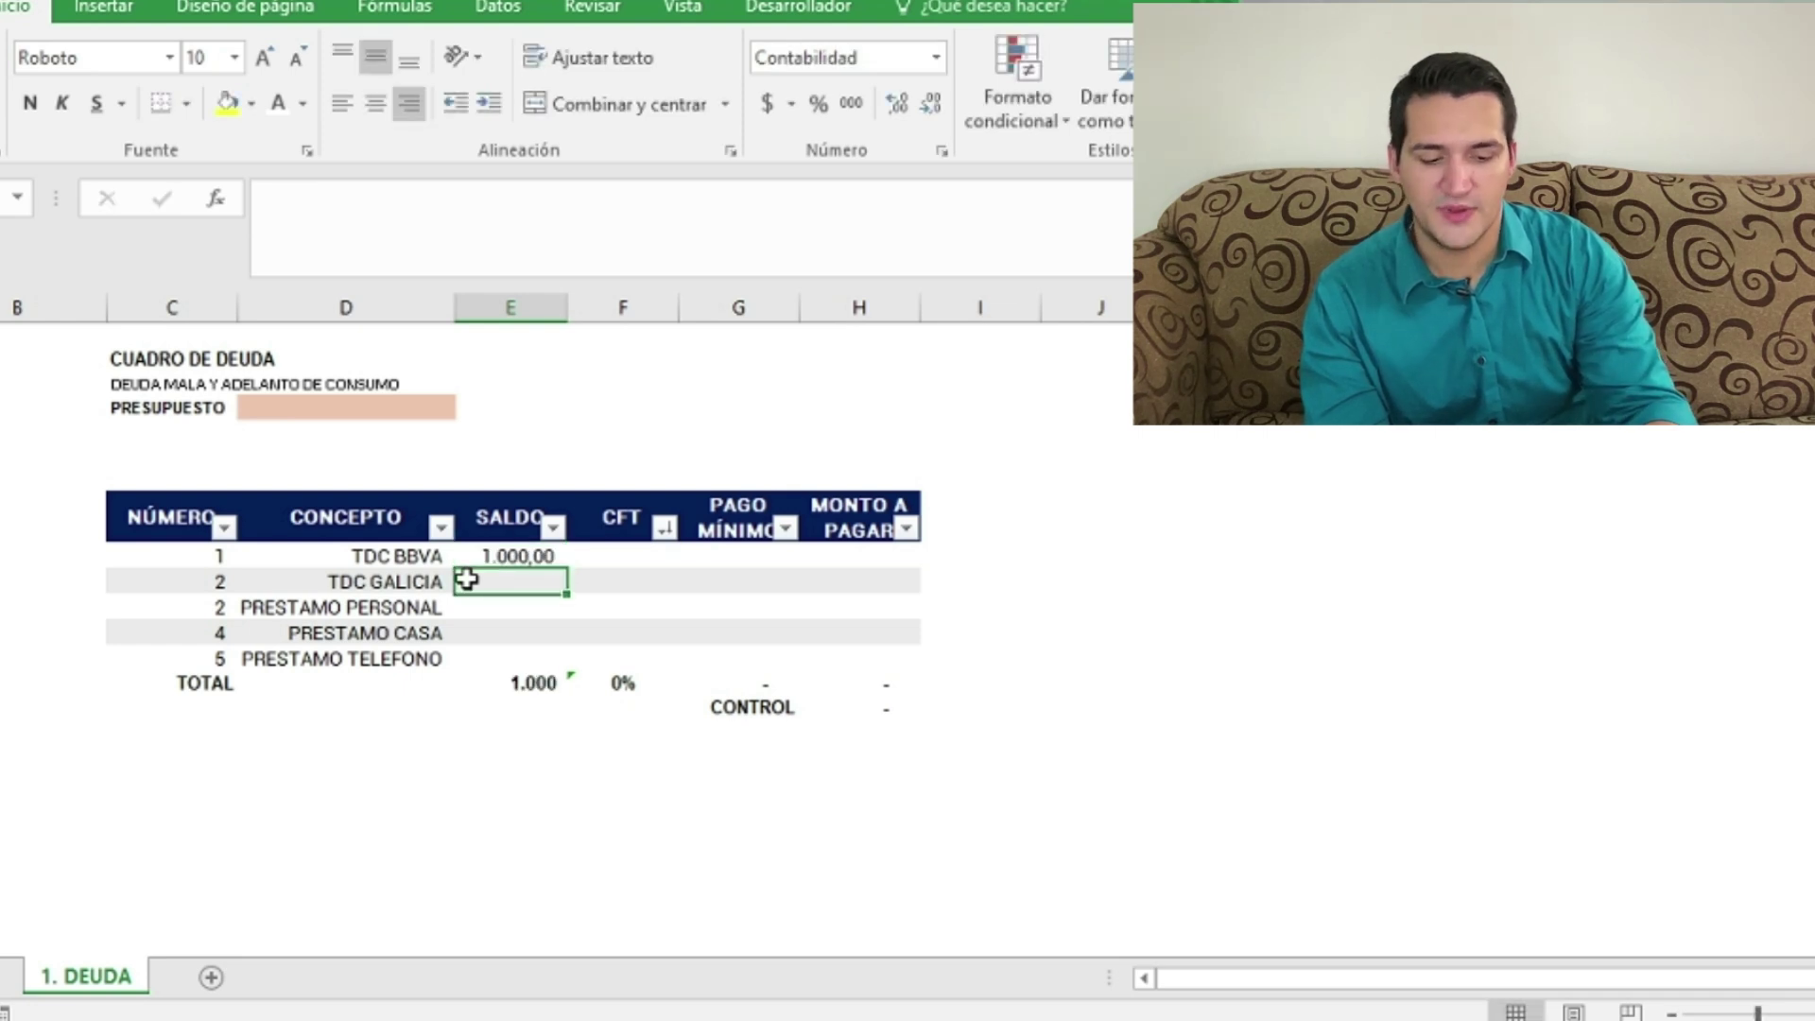
type("5000")
key("Return")
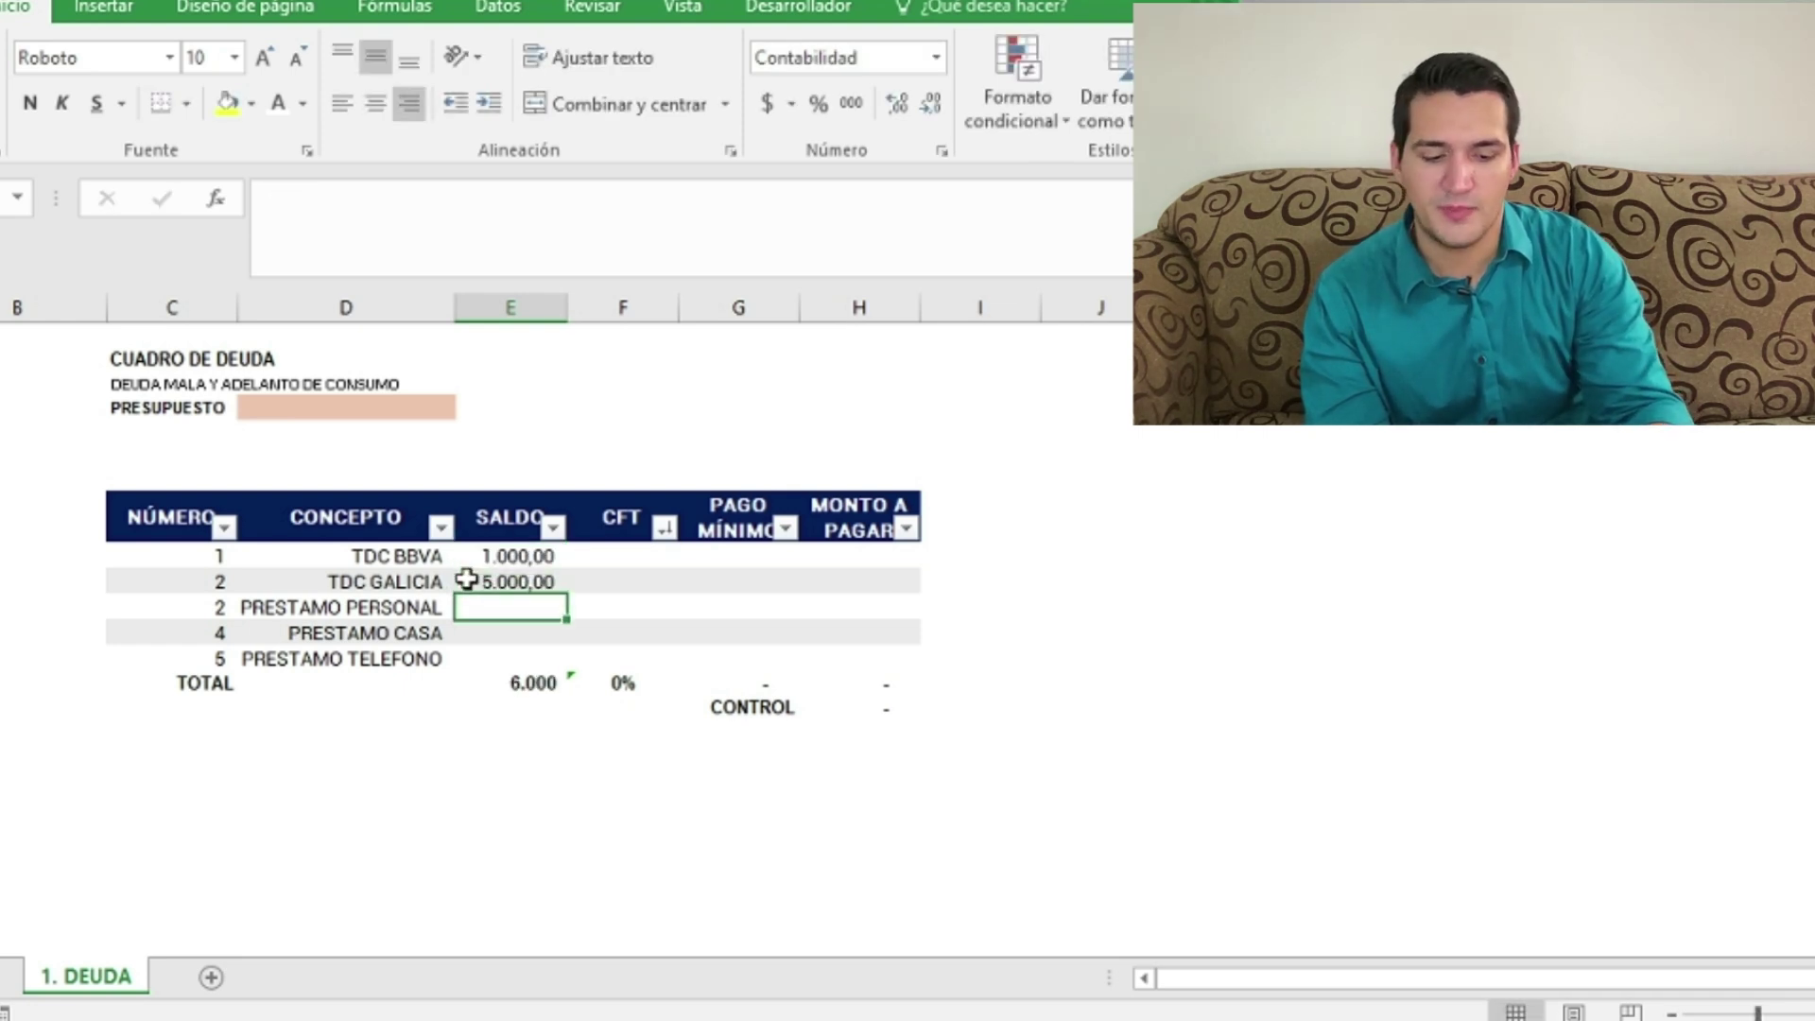
type("2500")
key("Return")
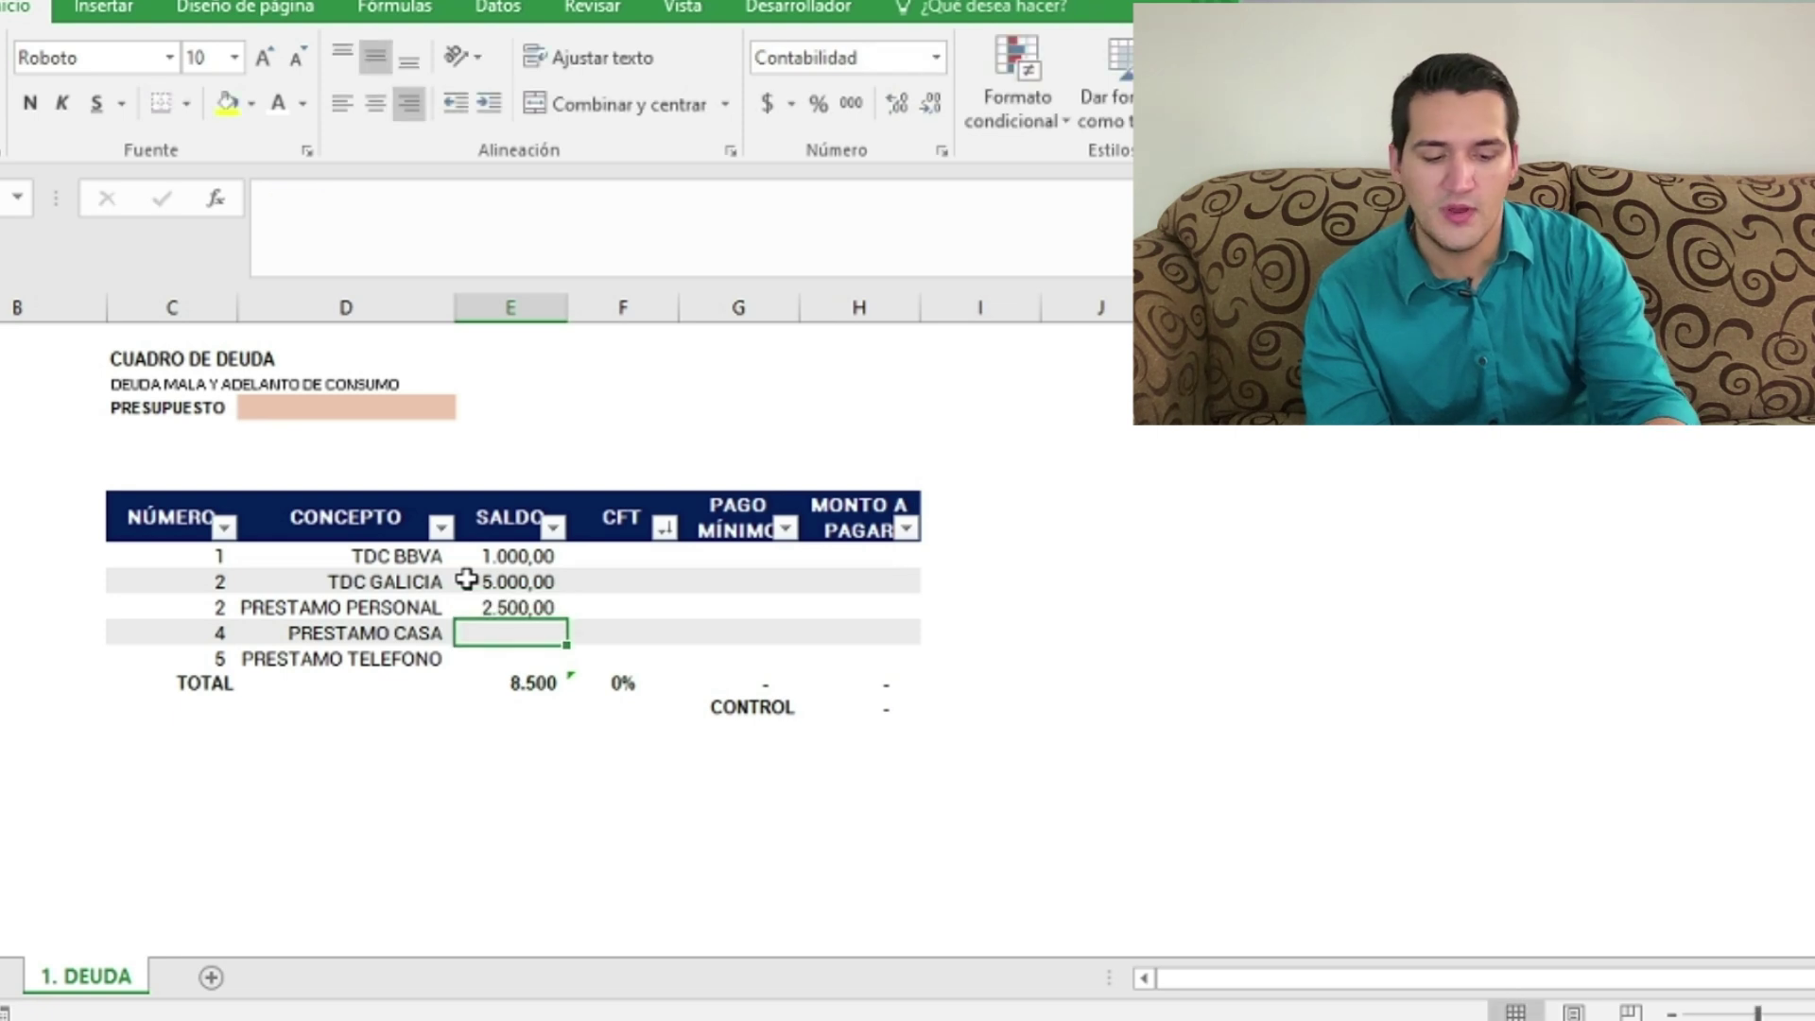
Step: Enter SALDO amounts of 500000 for PRESTAMO CASA and 100000 for PRESTAMO TELEFONO, and fit column E's width to its contents
type("500000")
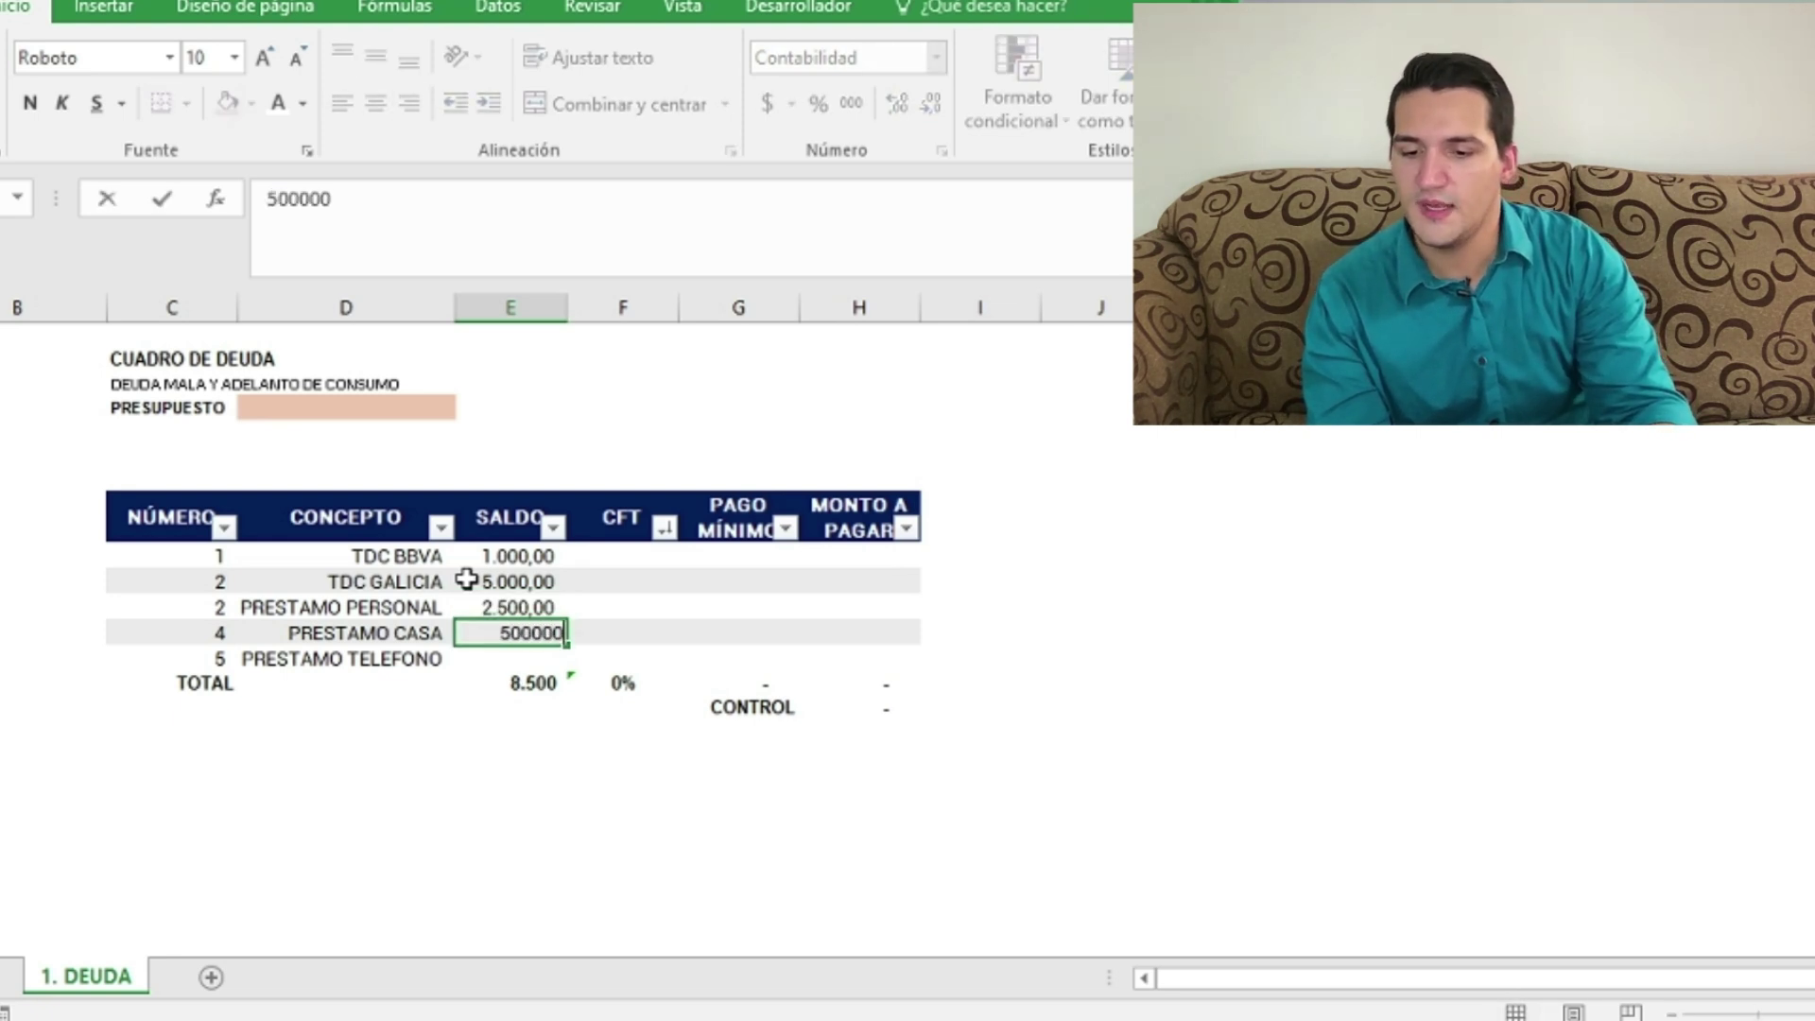
key("Return")
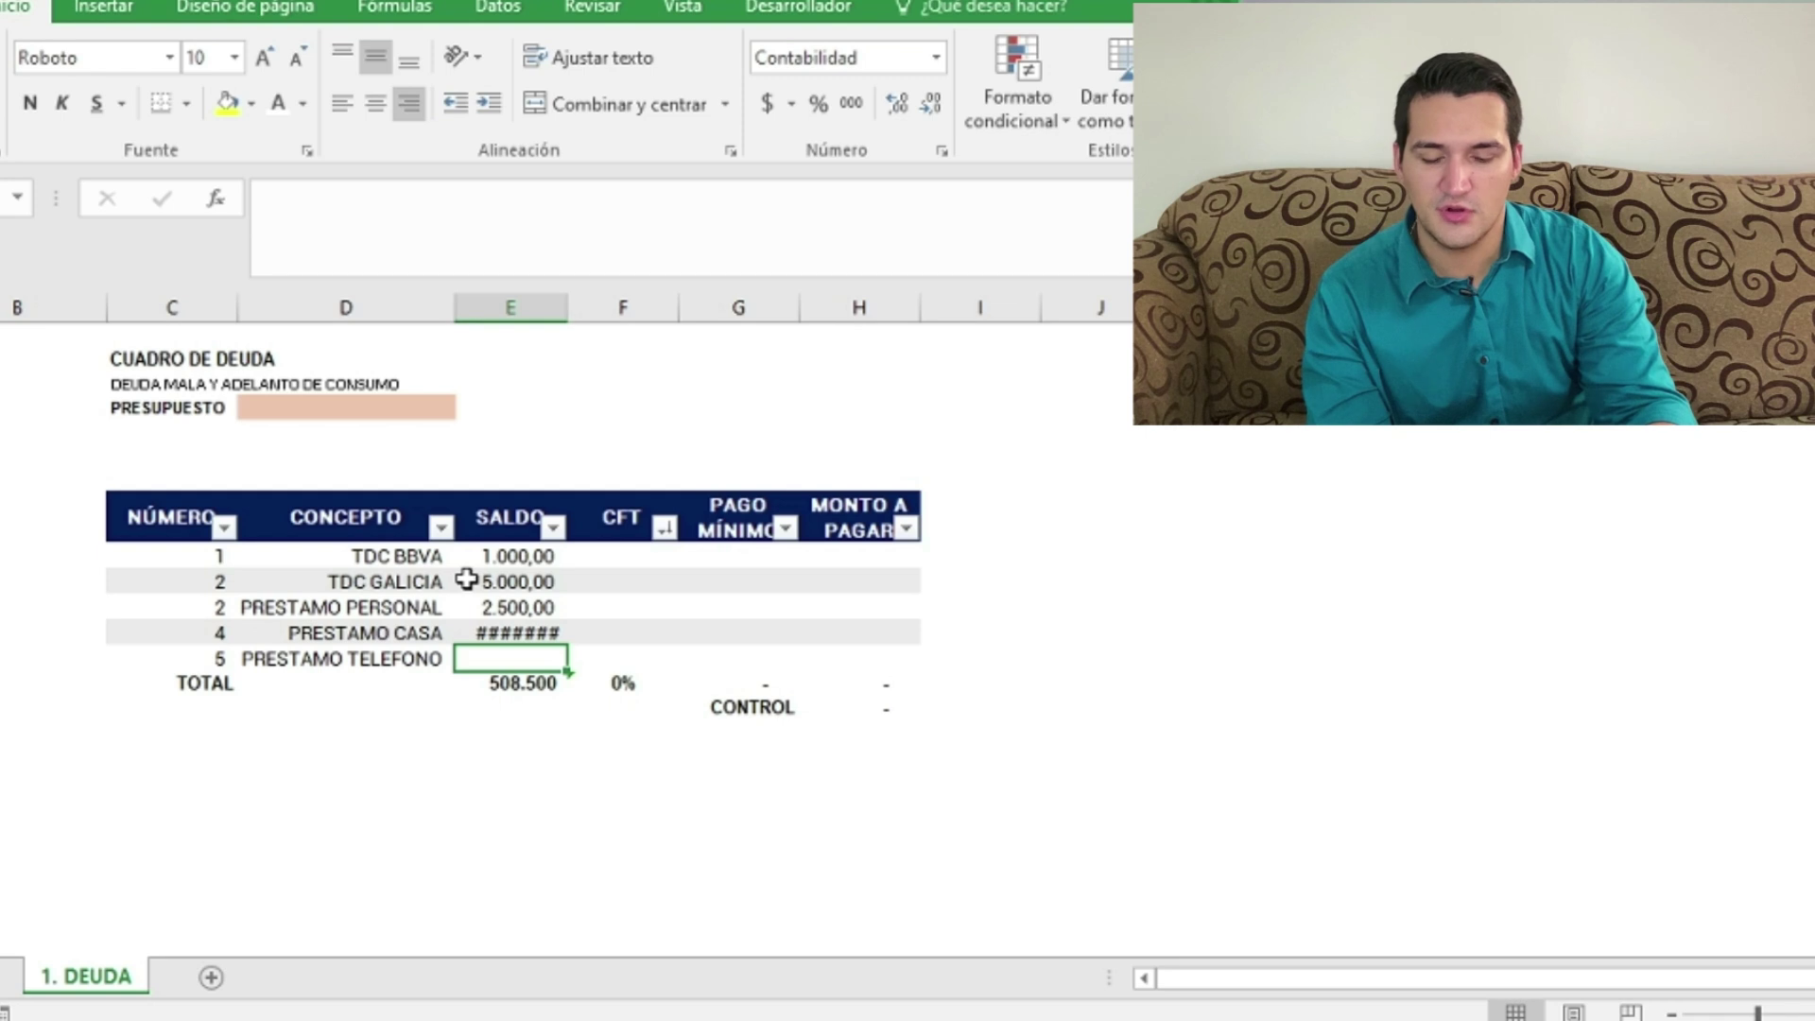
type("100000")
key("Return")
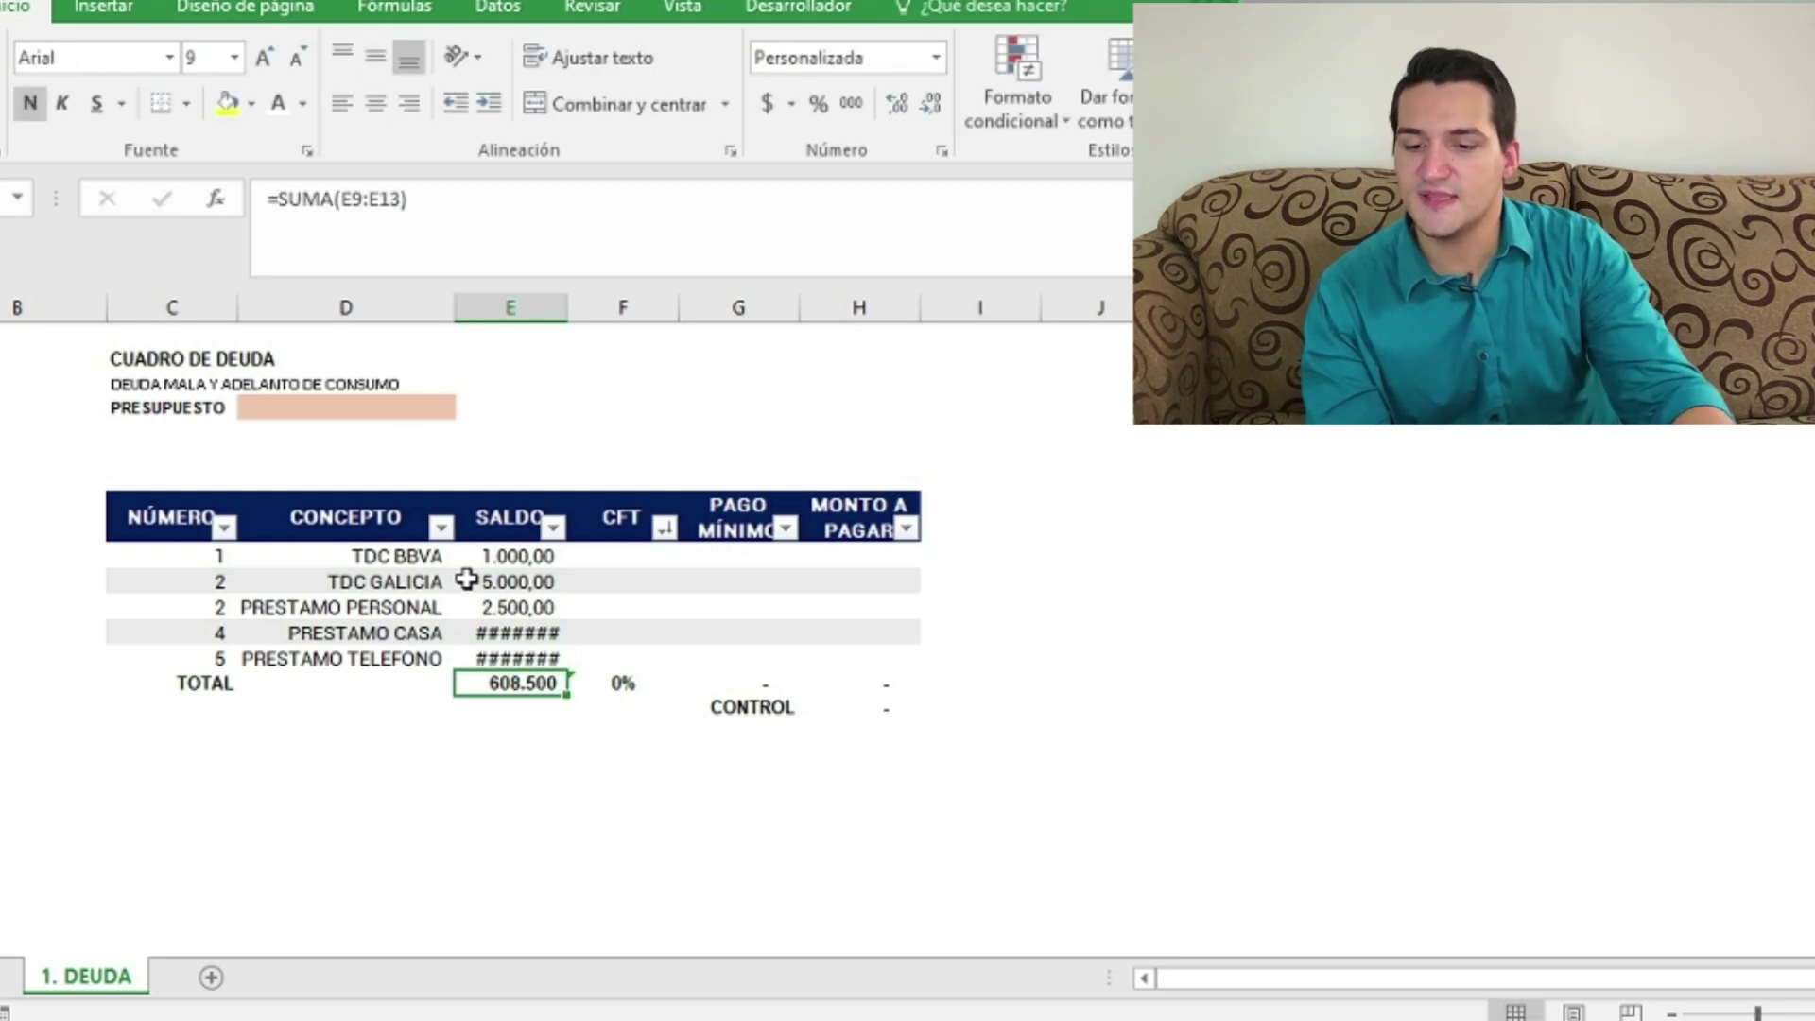
double_click(567, 307)
left_click(770, 667)
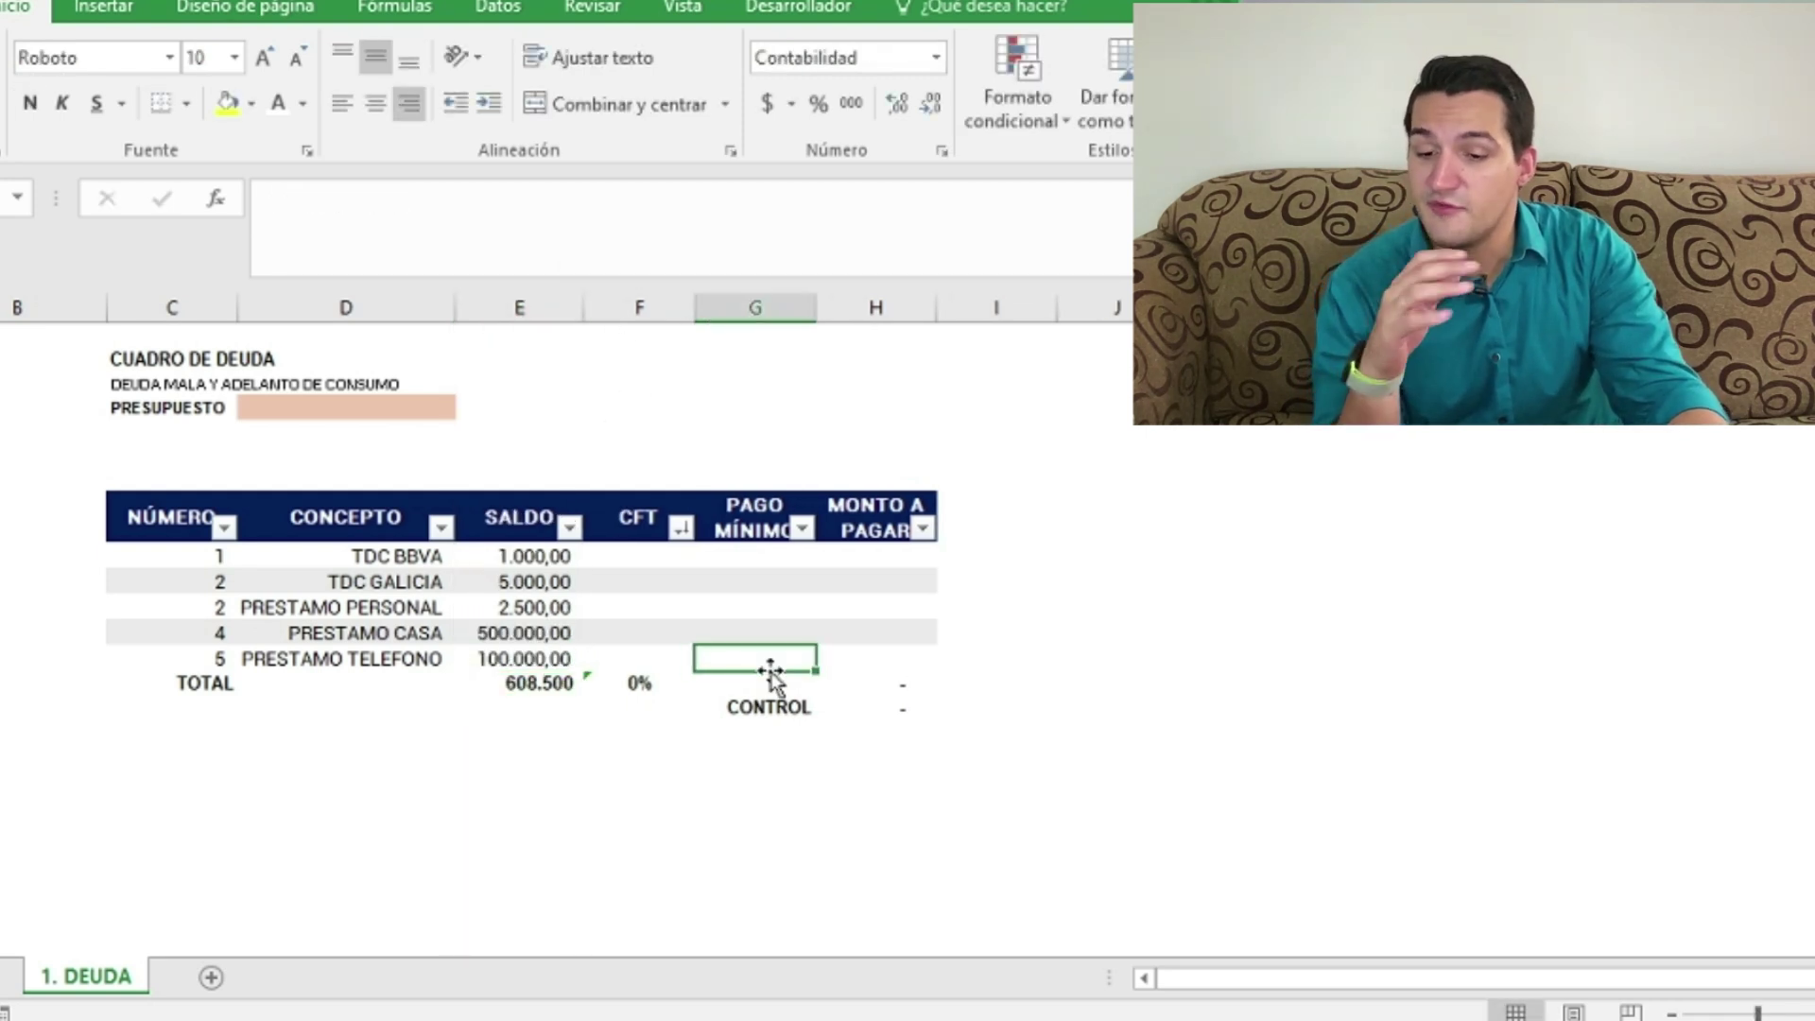
left_click(553, 681)
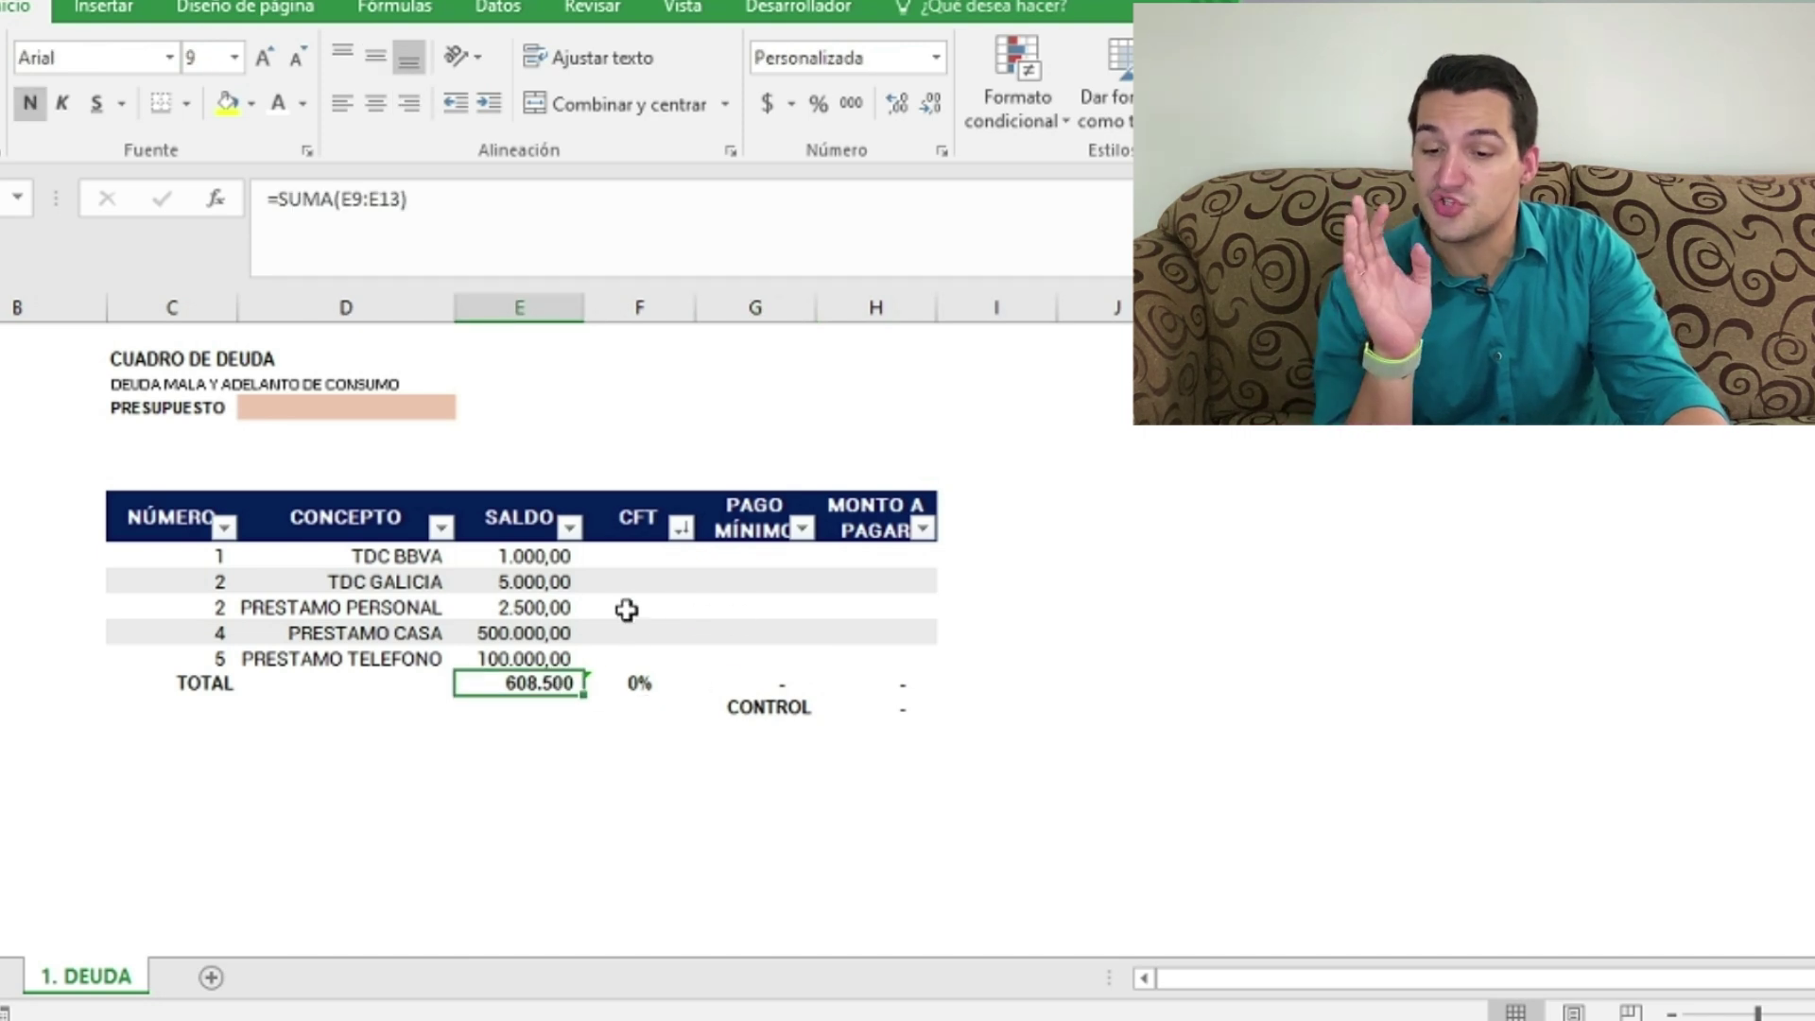
Step: Enter CFT rates of 60% for TDC BBVA, 58% for TDC GALICIA and 75% for PRESTAMO PERSONAL
left_click(651, 559)
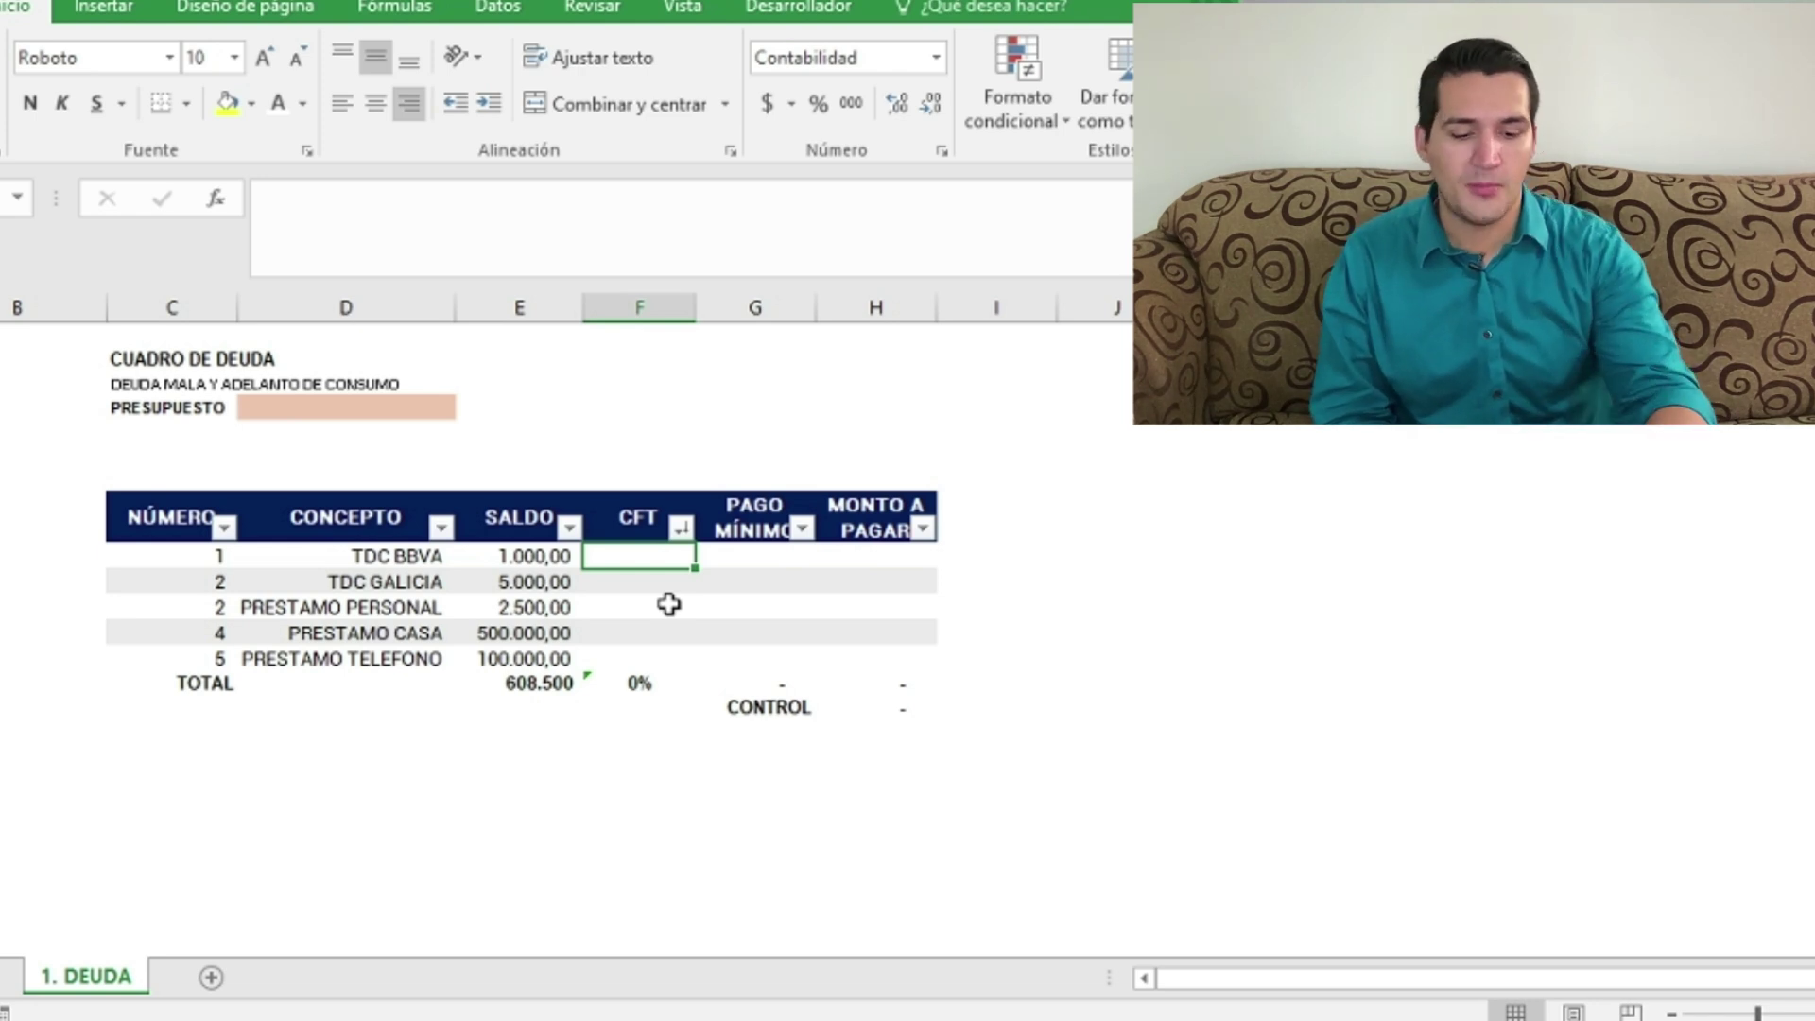
type("60%")
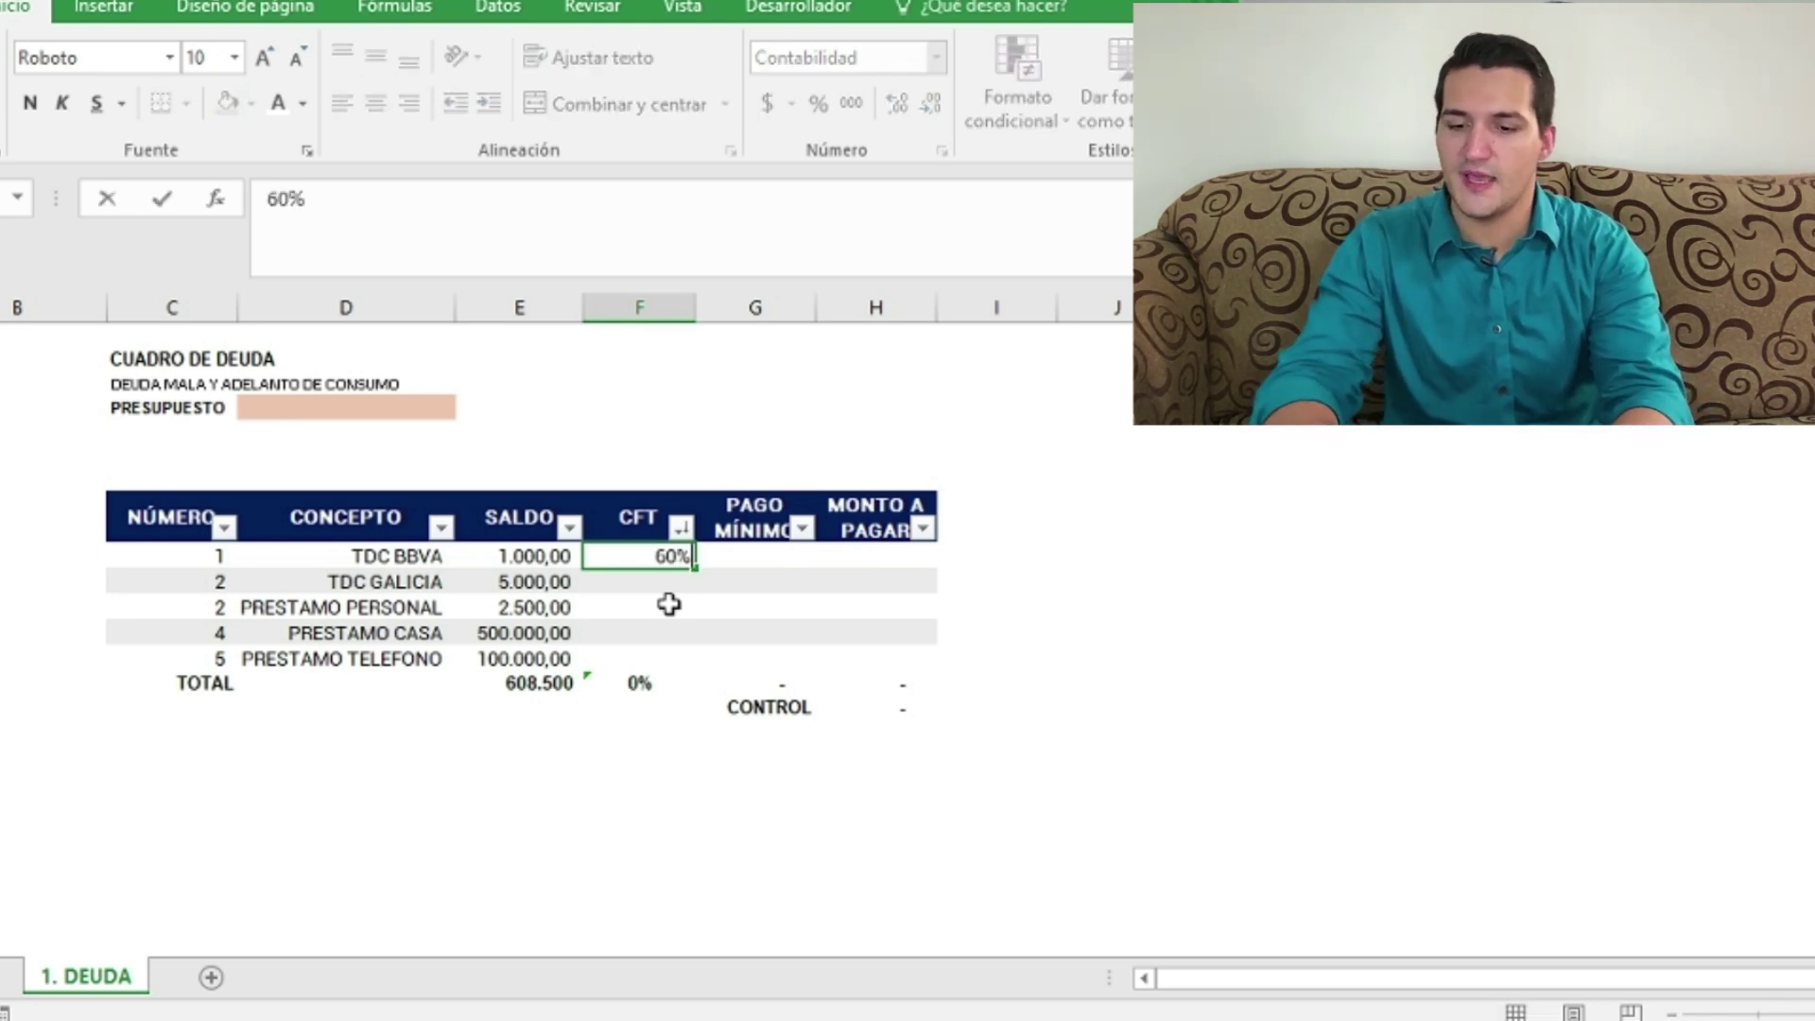
key("Return")
type("58")
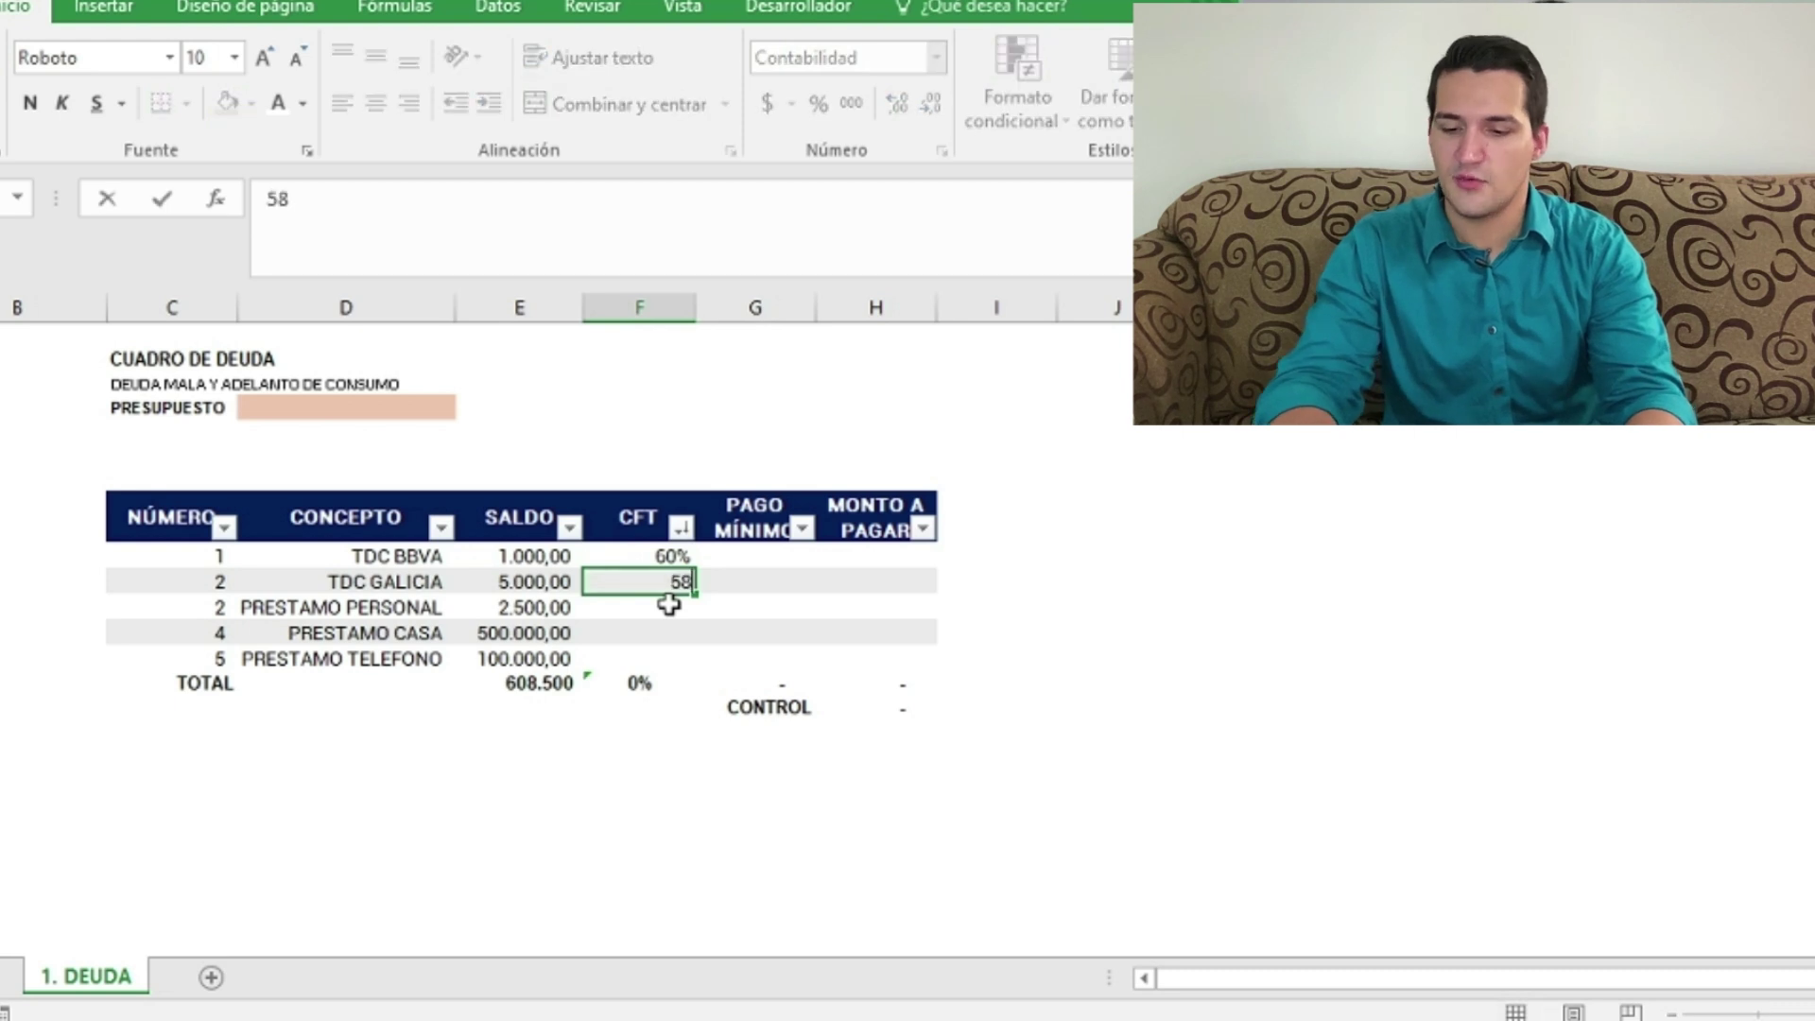
type("%")
key("Return")
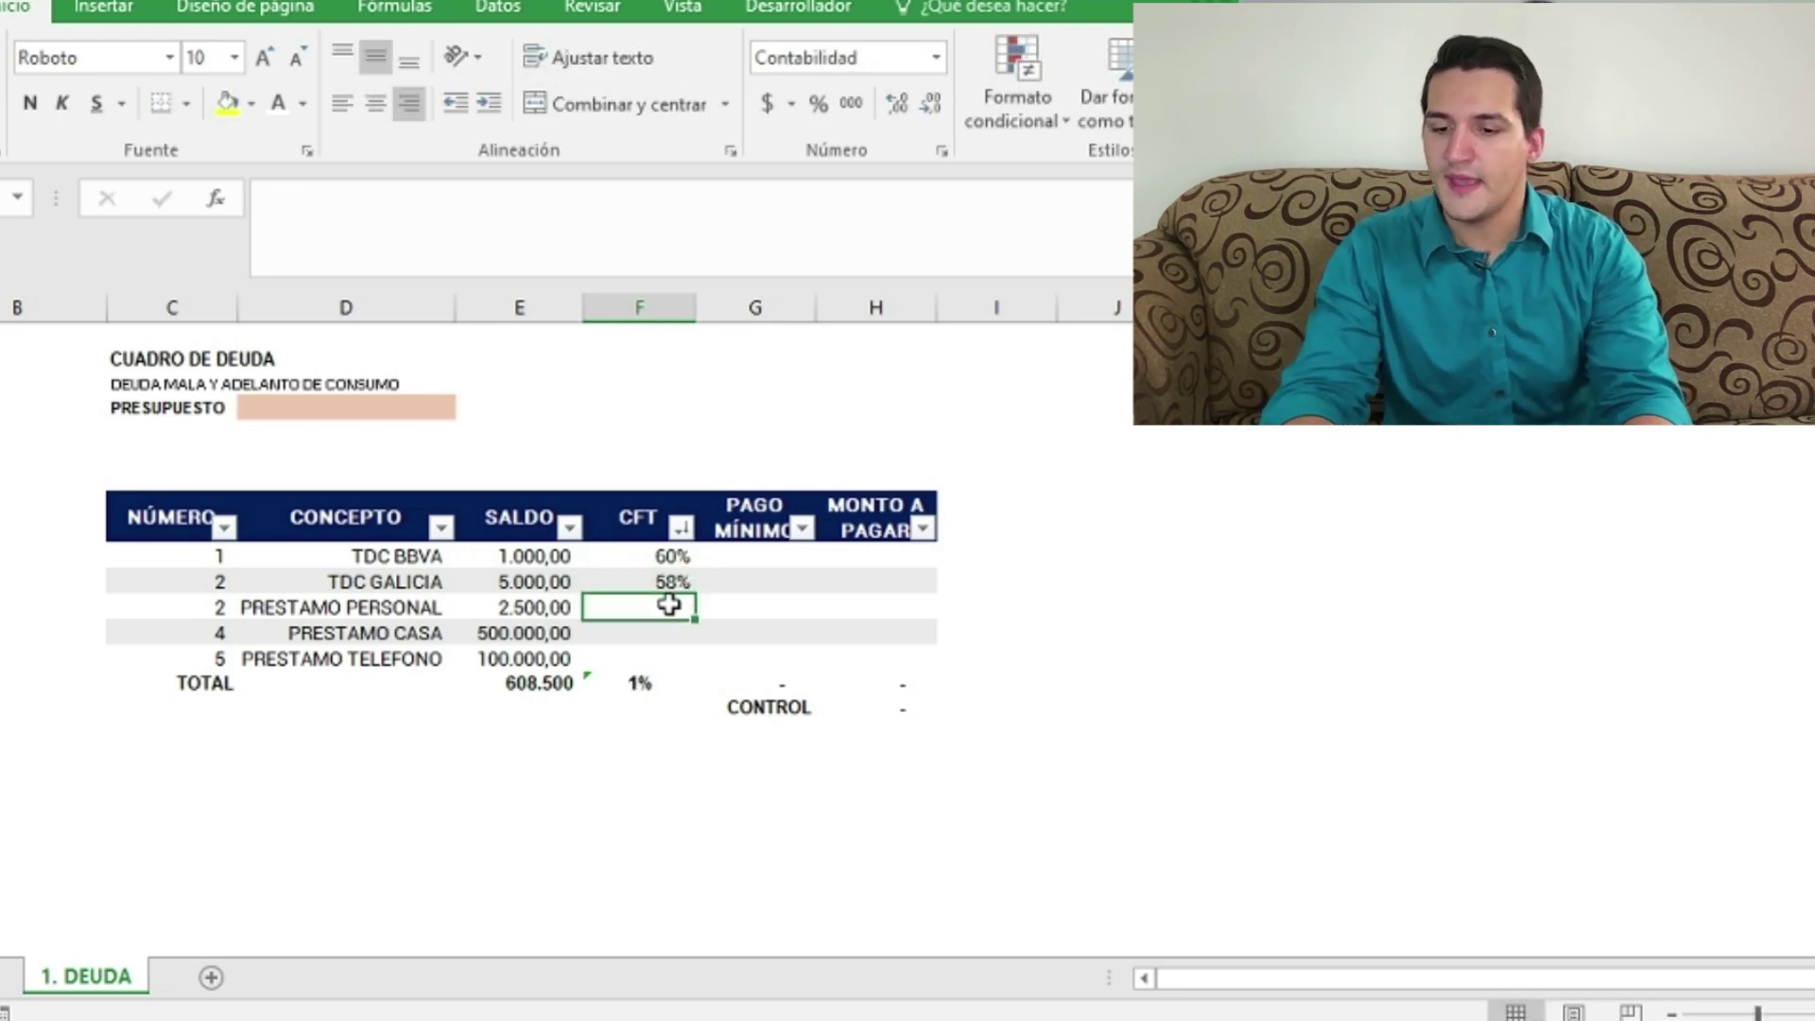
type("75")
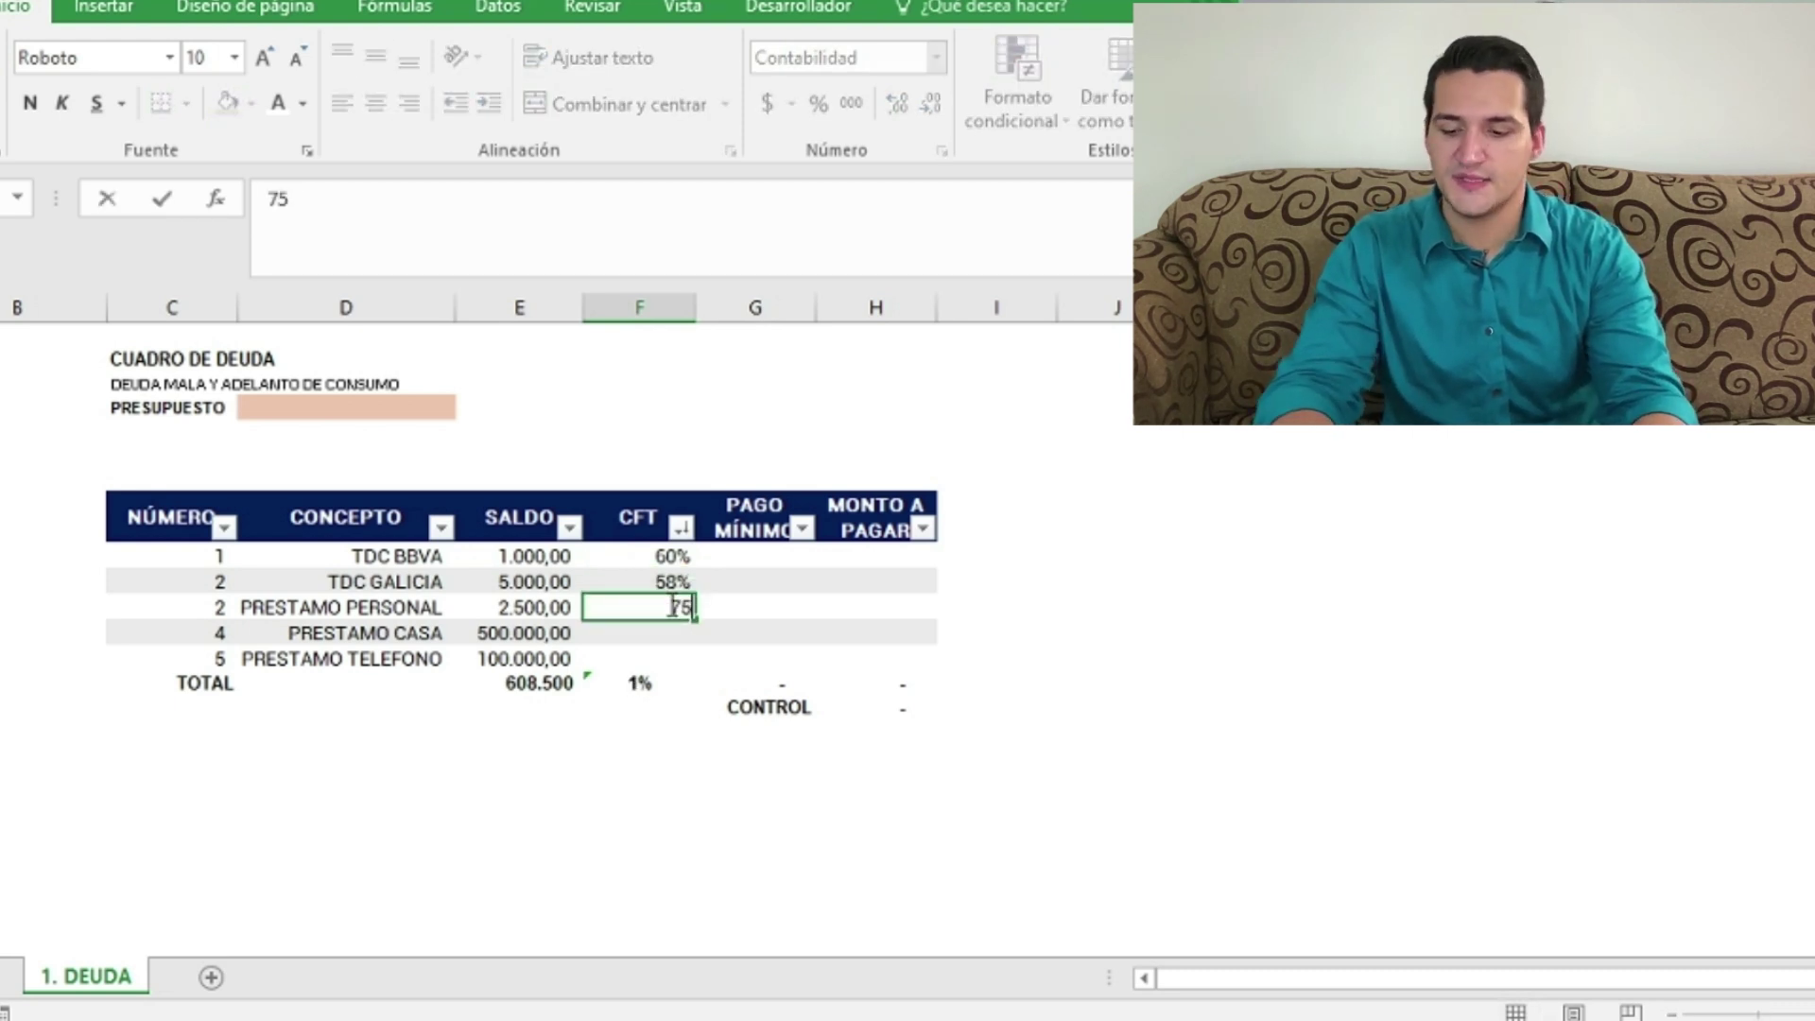
type("%")
key("Return")
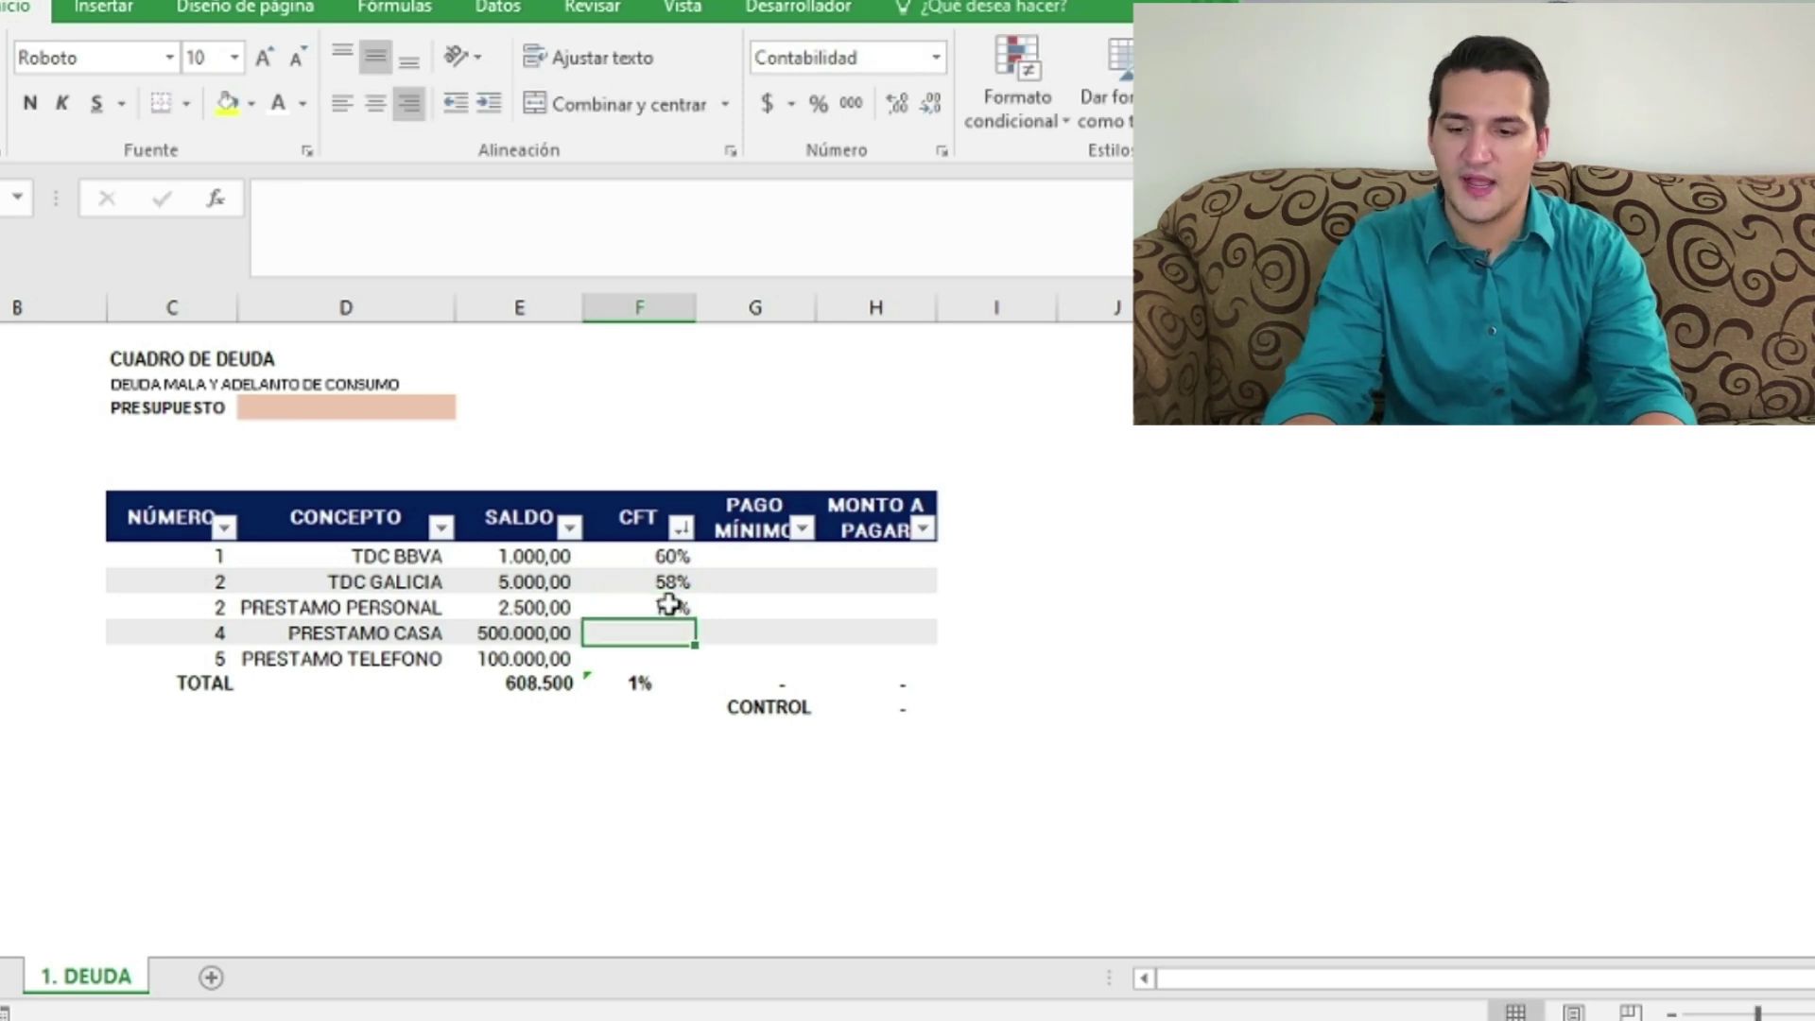
Step: Enter CFT rates of 51% for PRESTAMO CASA and 60% for PRESTAMO TELEFONO
type("51")
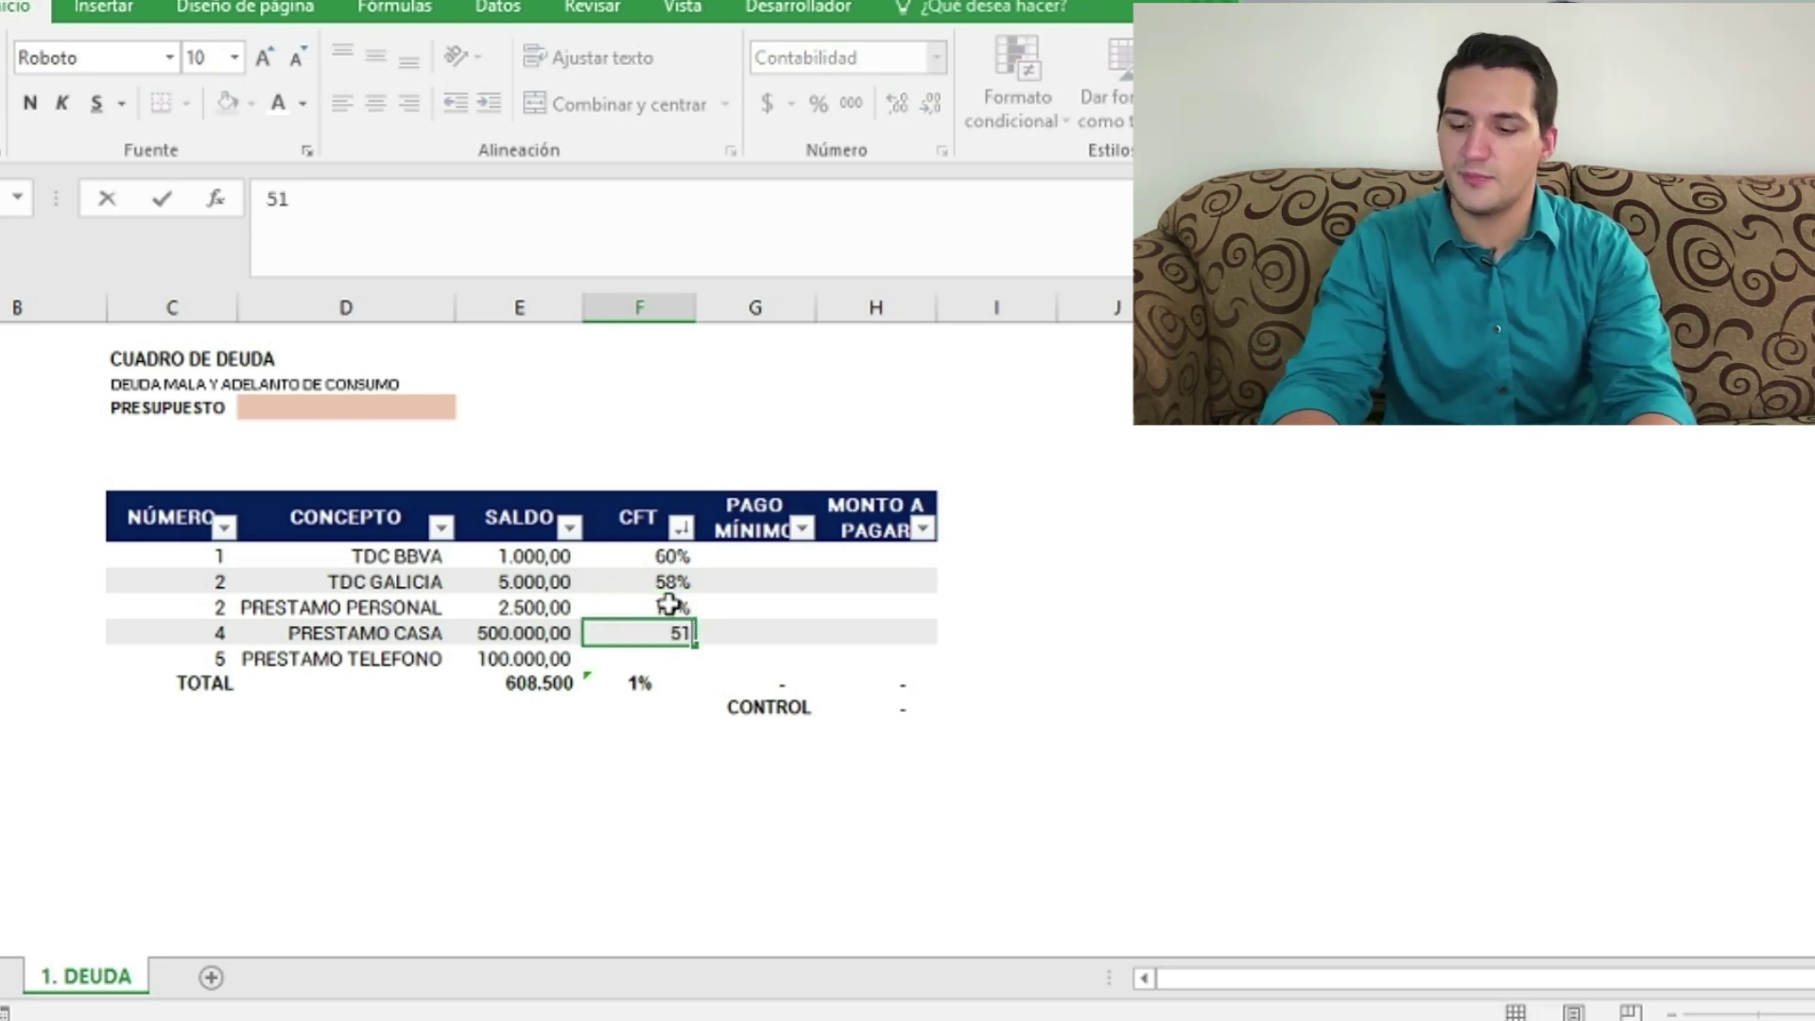
type("%")
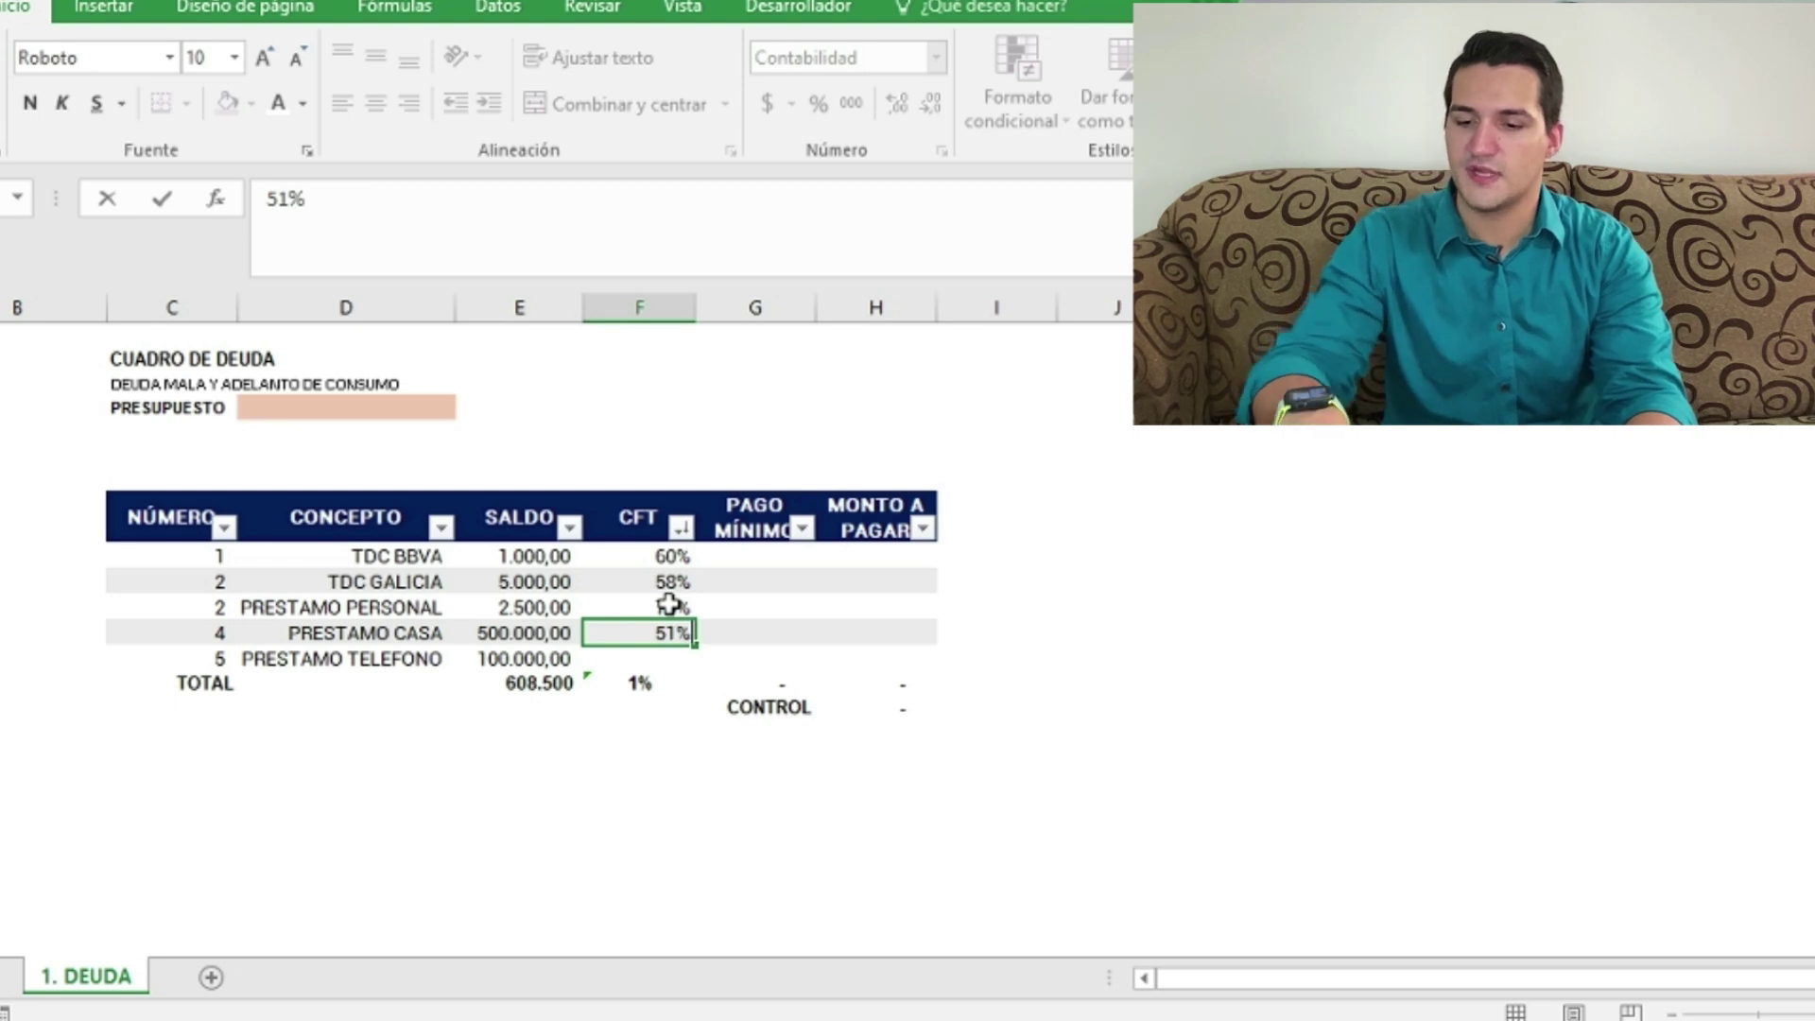
key("Return")
type("60")
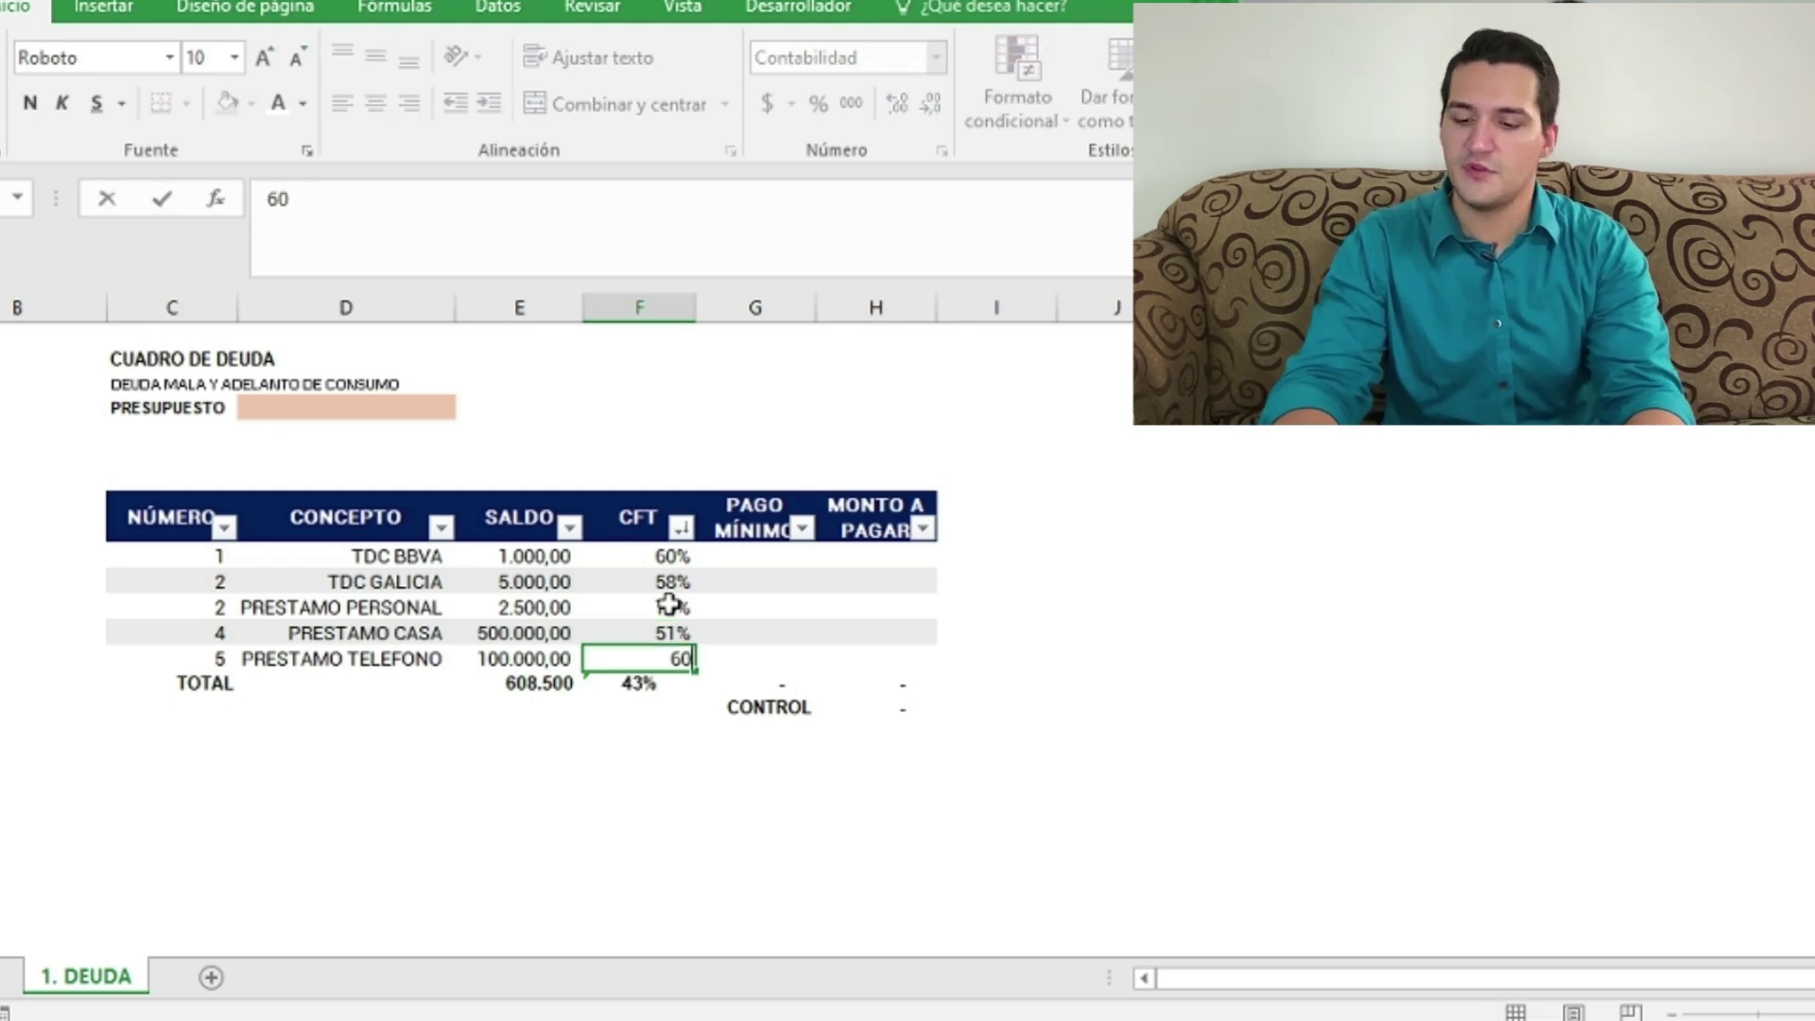
type("%")
key("Return")
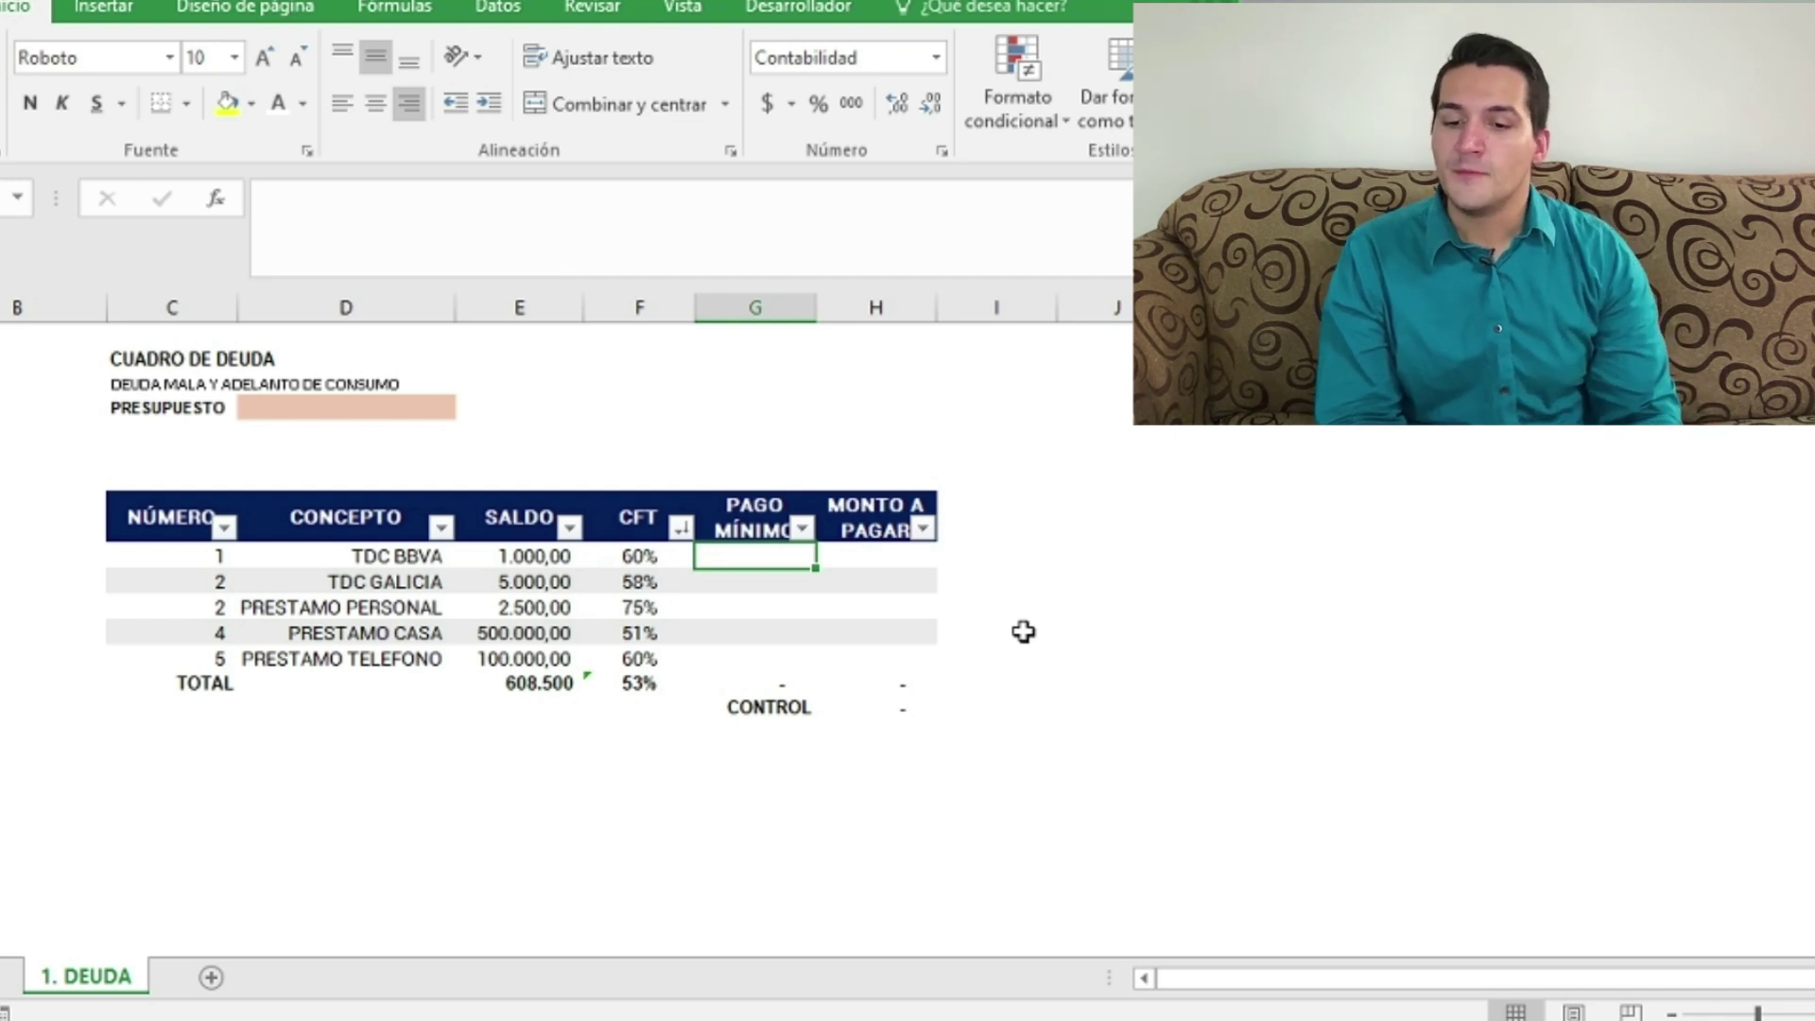
Step: Enter PAGO MÍNIMO amounts of 200 for TDC BBVA, 750 for TDC GALICIA and 150 for PRESTAMO PERSONAL
type("200")
key("Return")
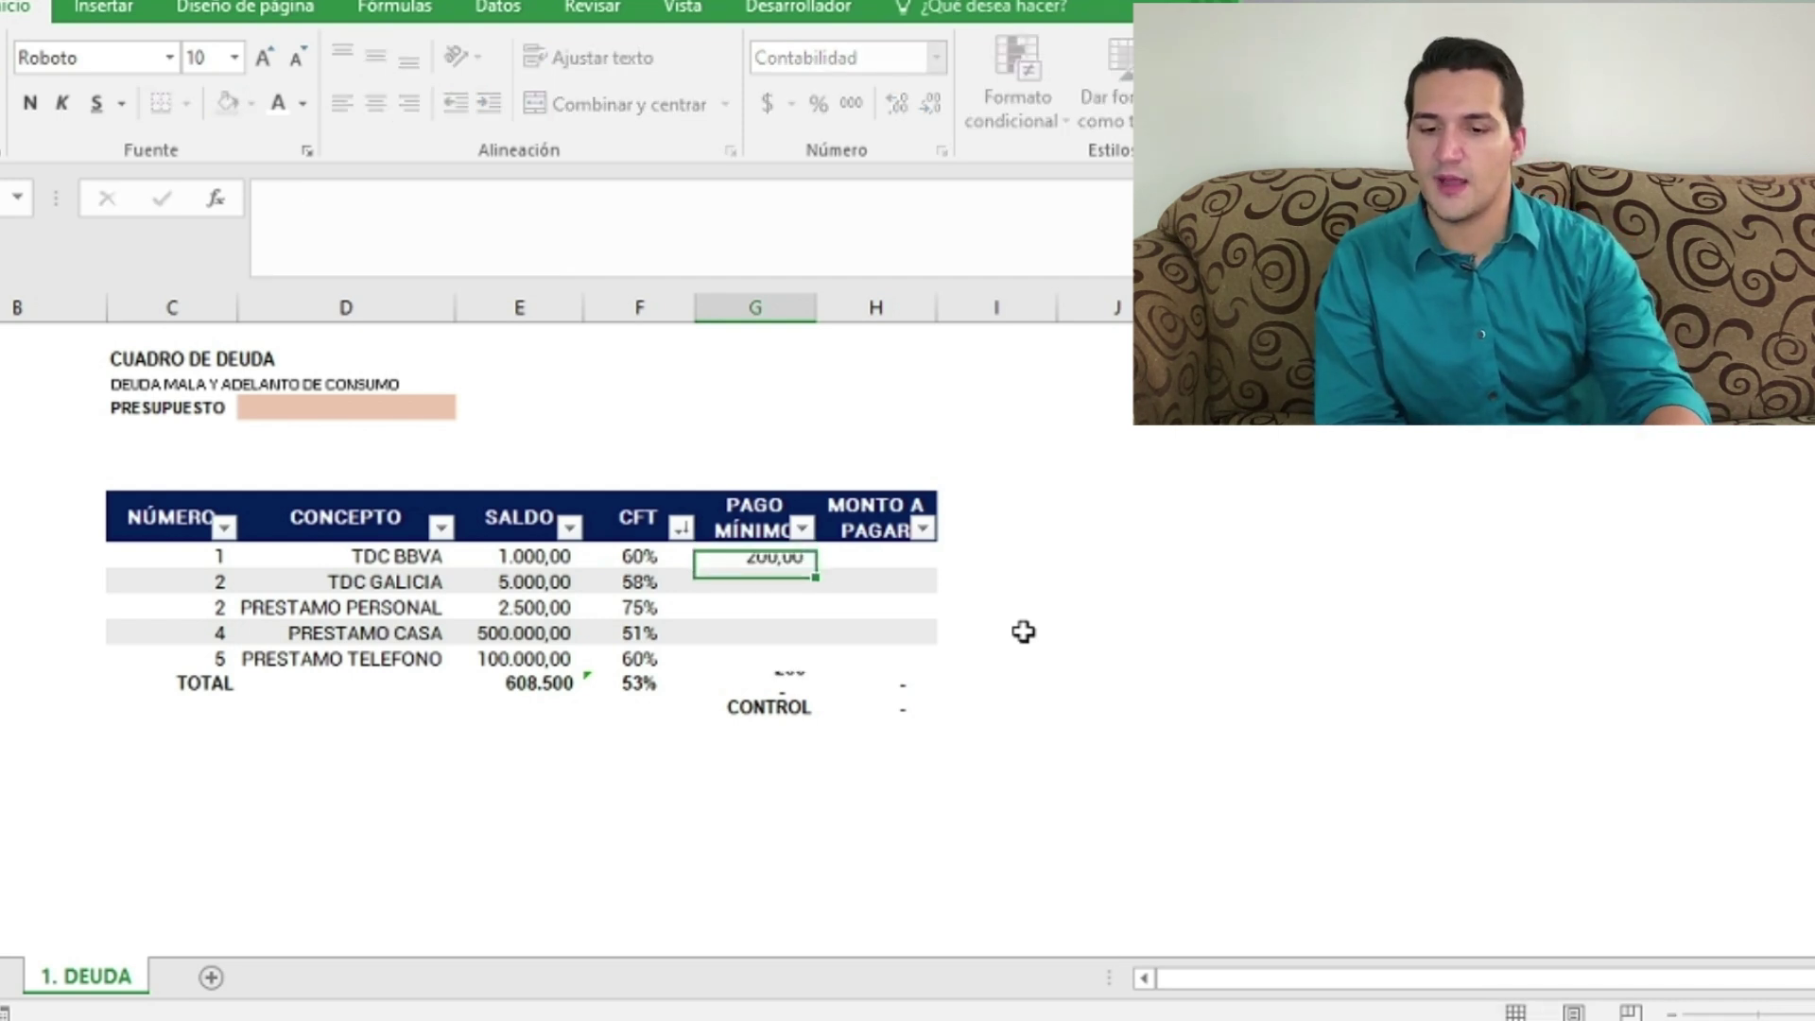
type("750")
key("Return")
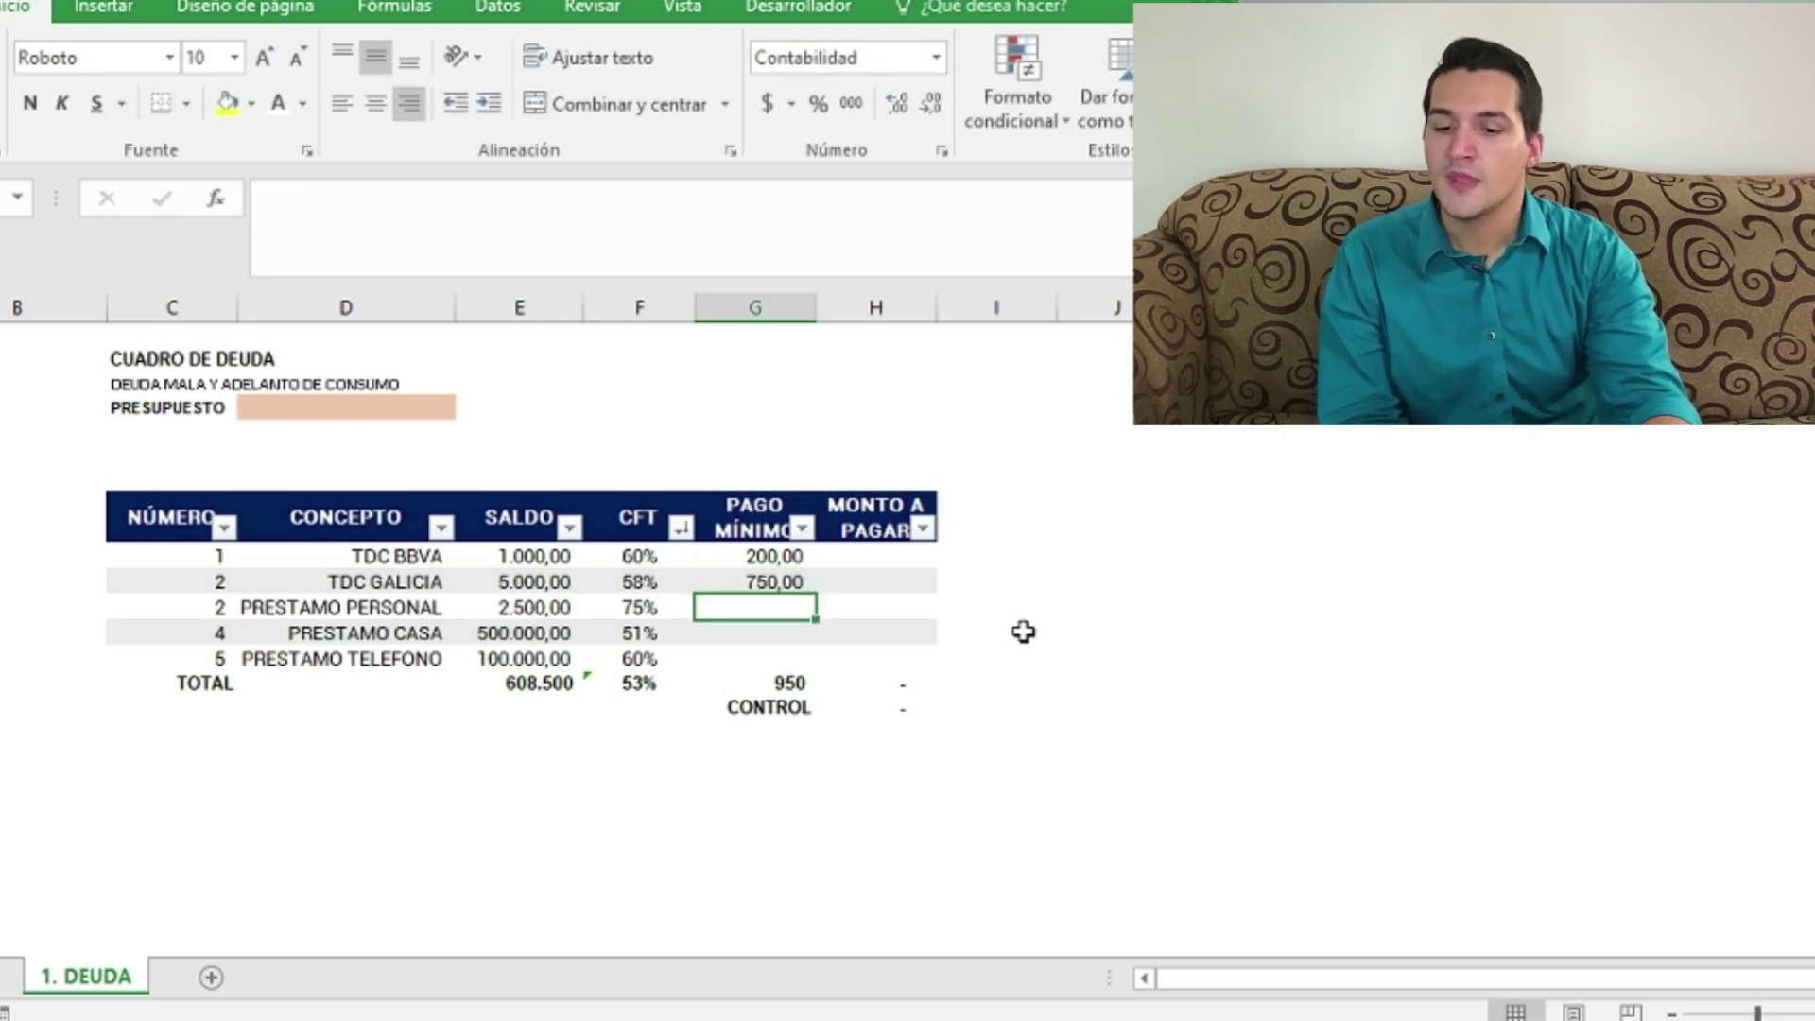
type("150")
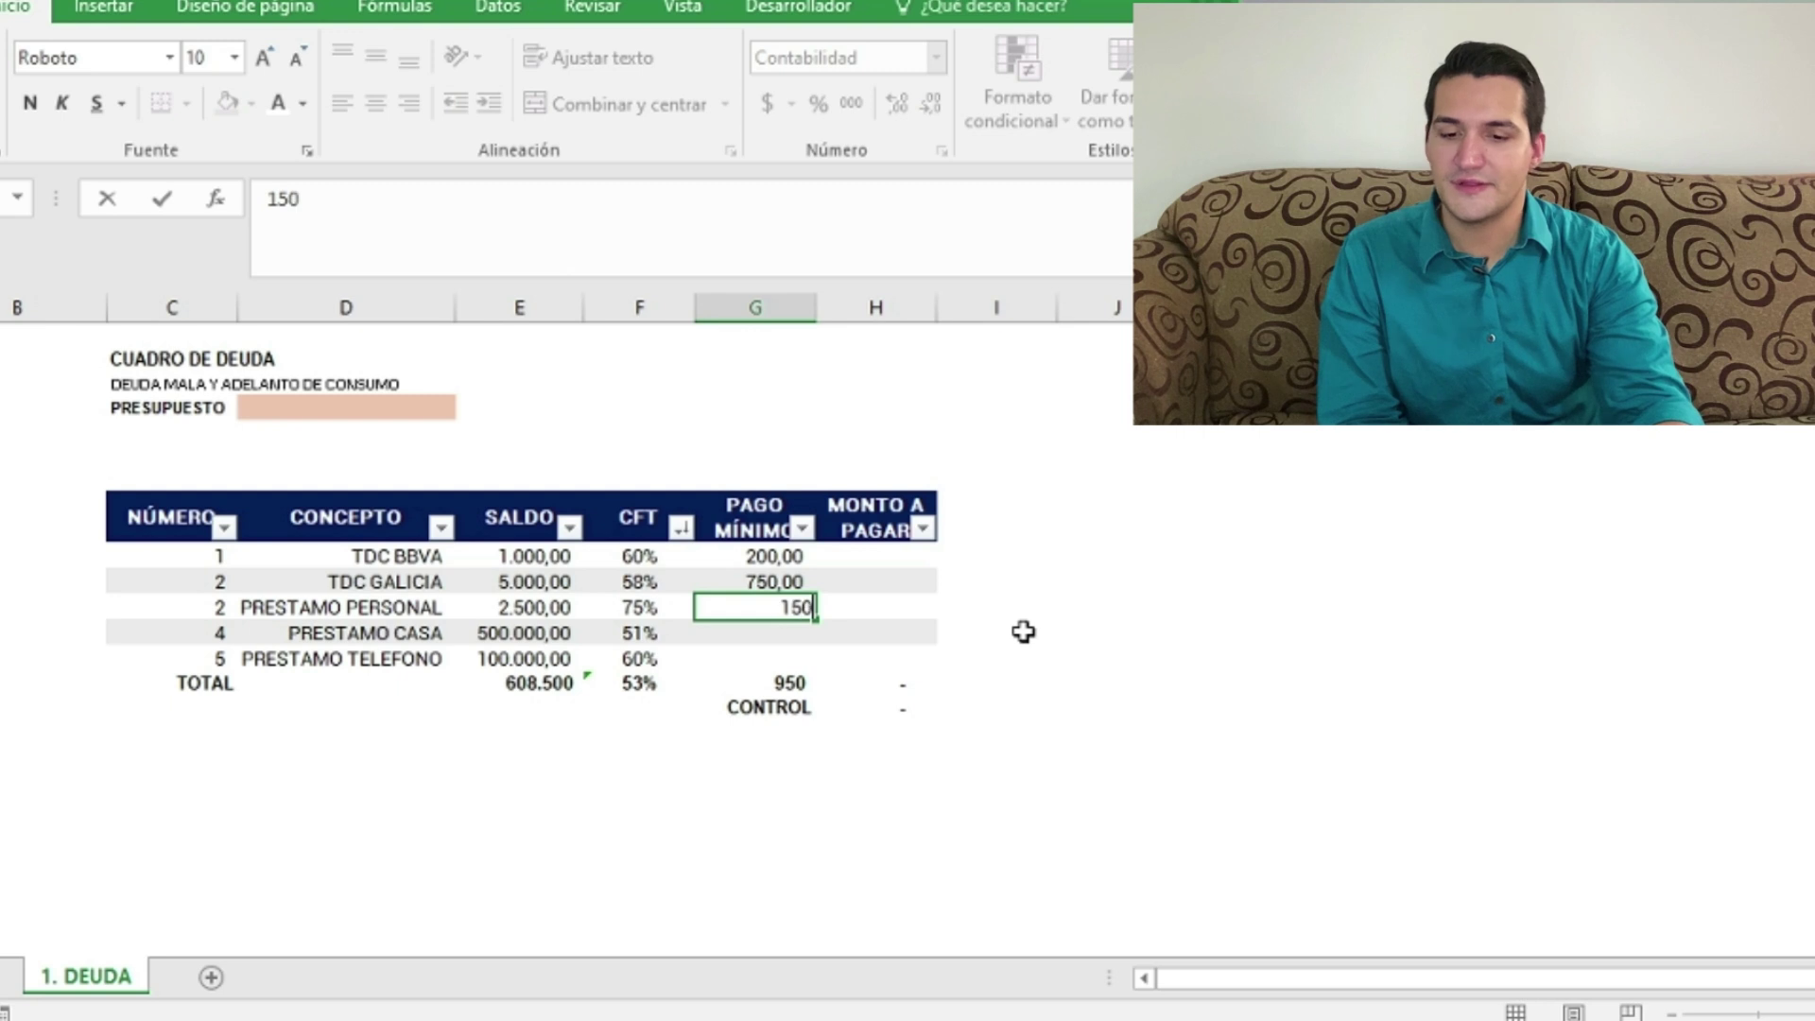
key("Return")
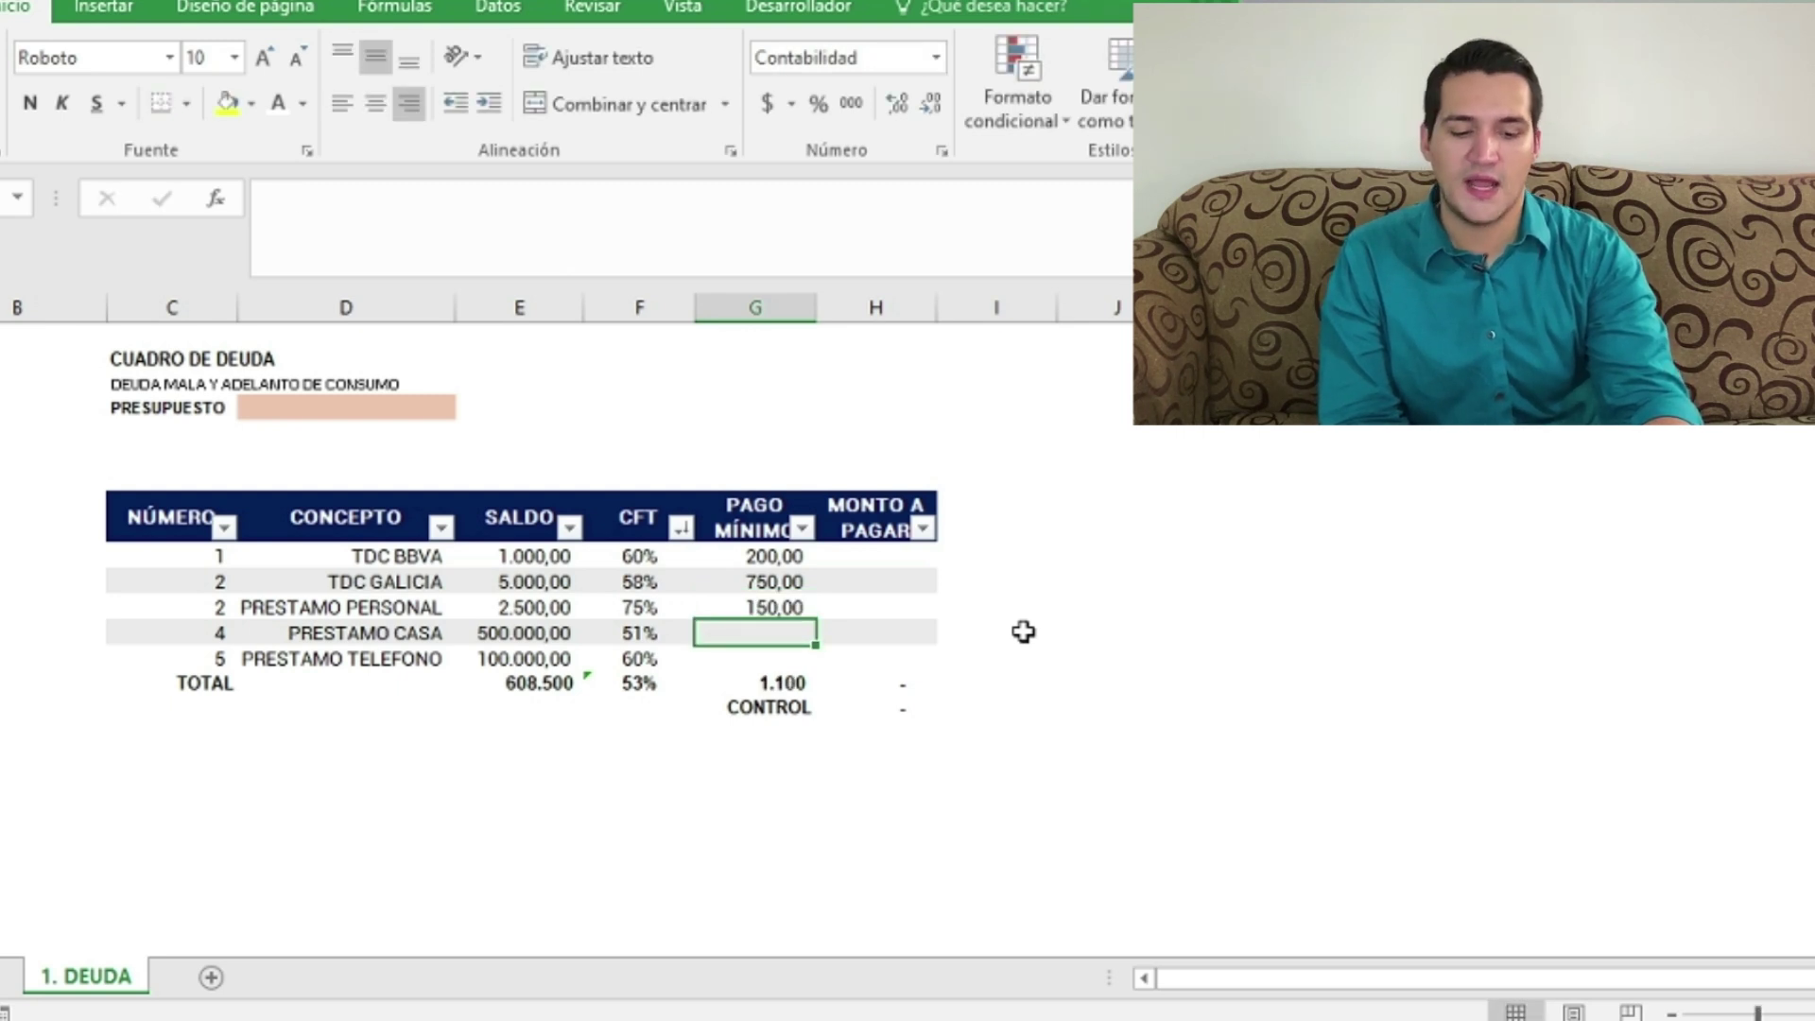
Step: Enter PAGO MÍNIMO amounts of 5000 for PRESTAMO CASA and 2000 for PRESTAMO TELEFONO
type("5000")
key("Return")
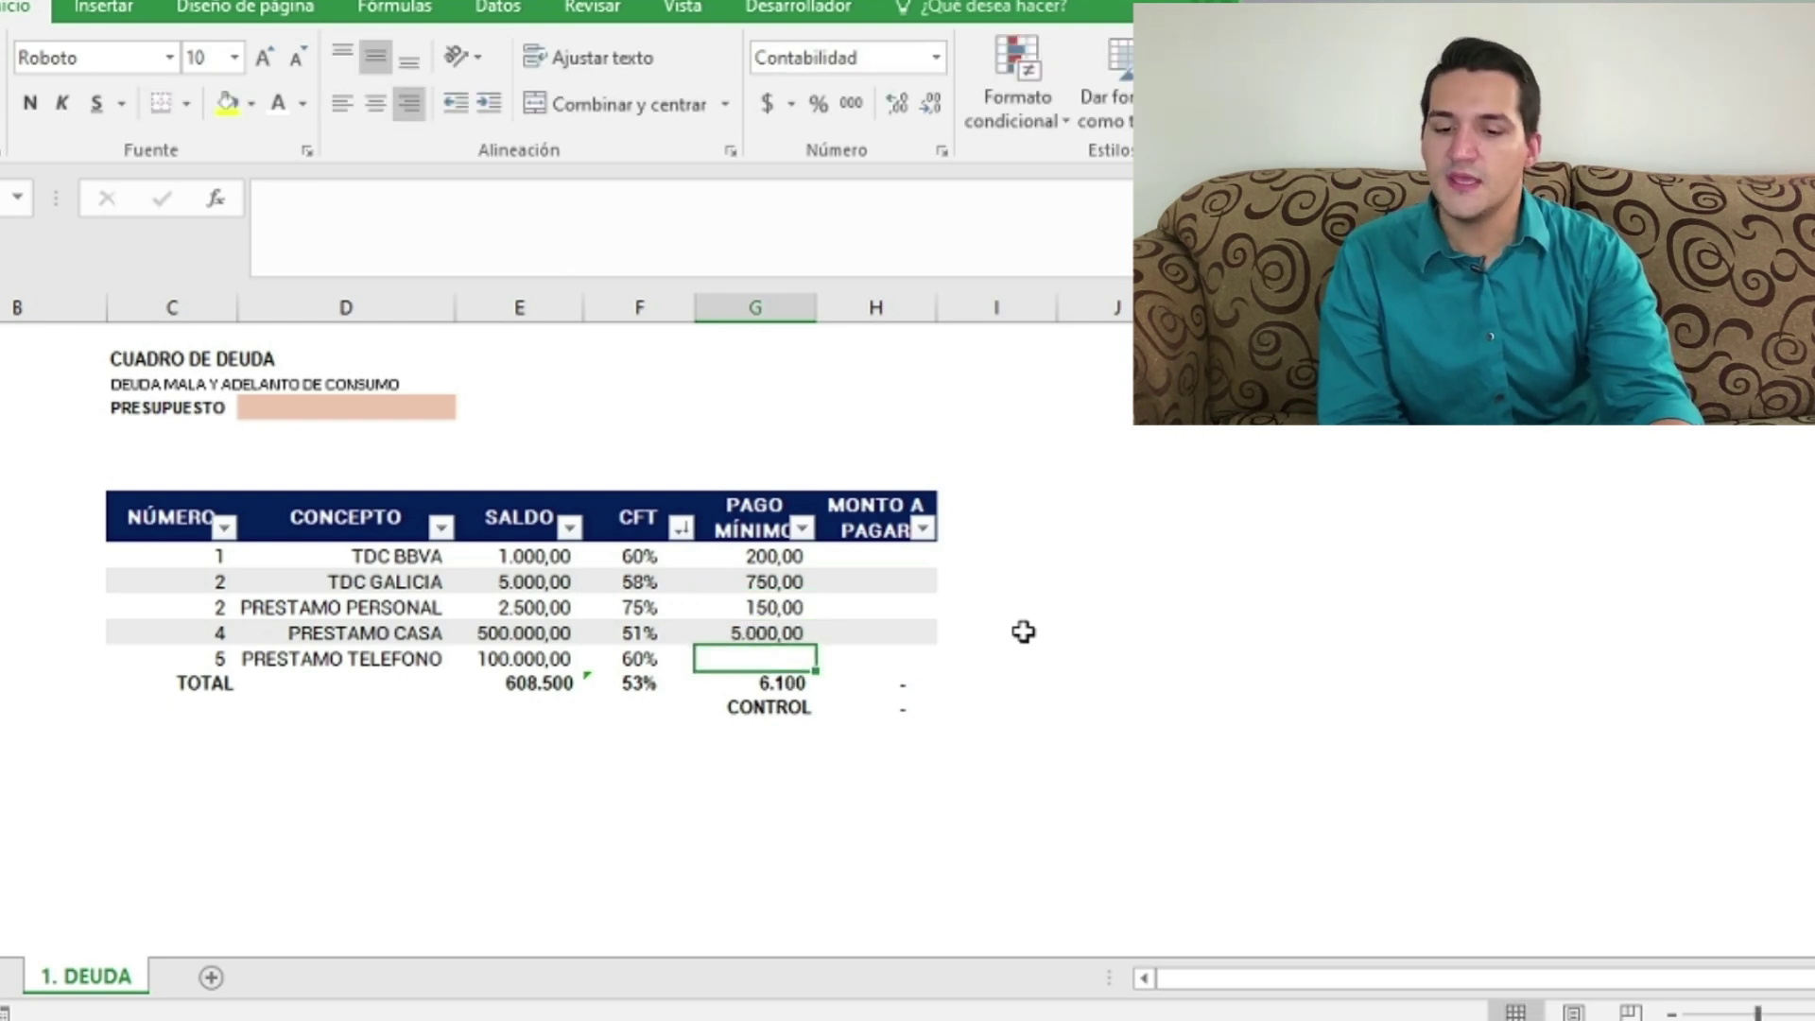
type("2000")
key("Return")
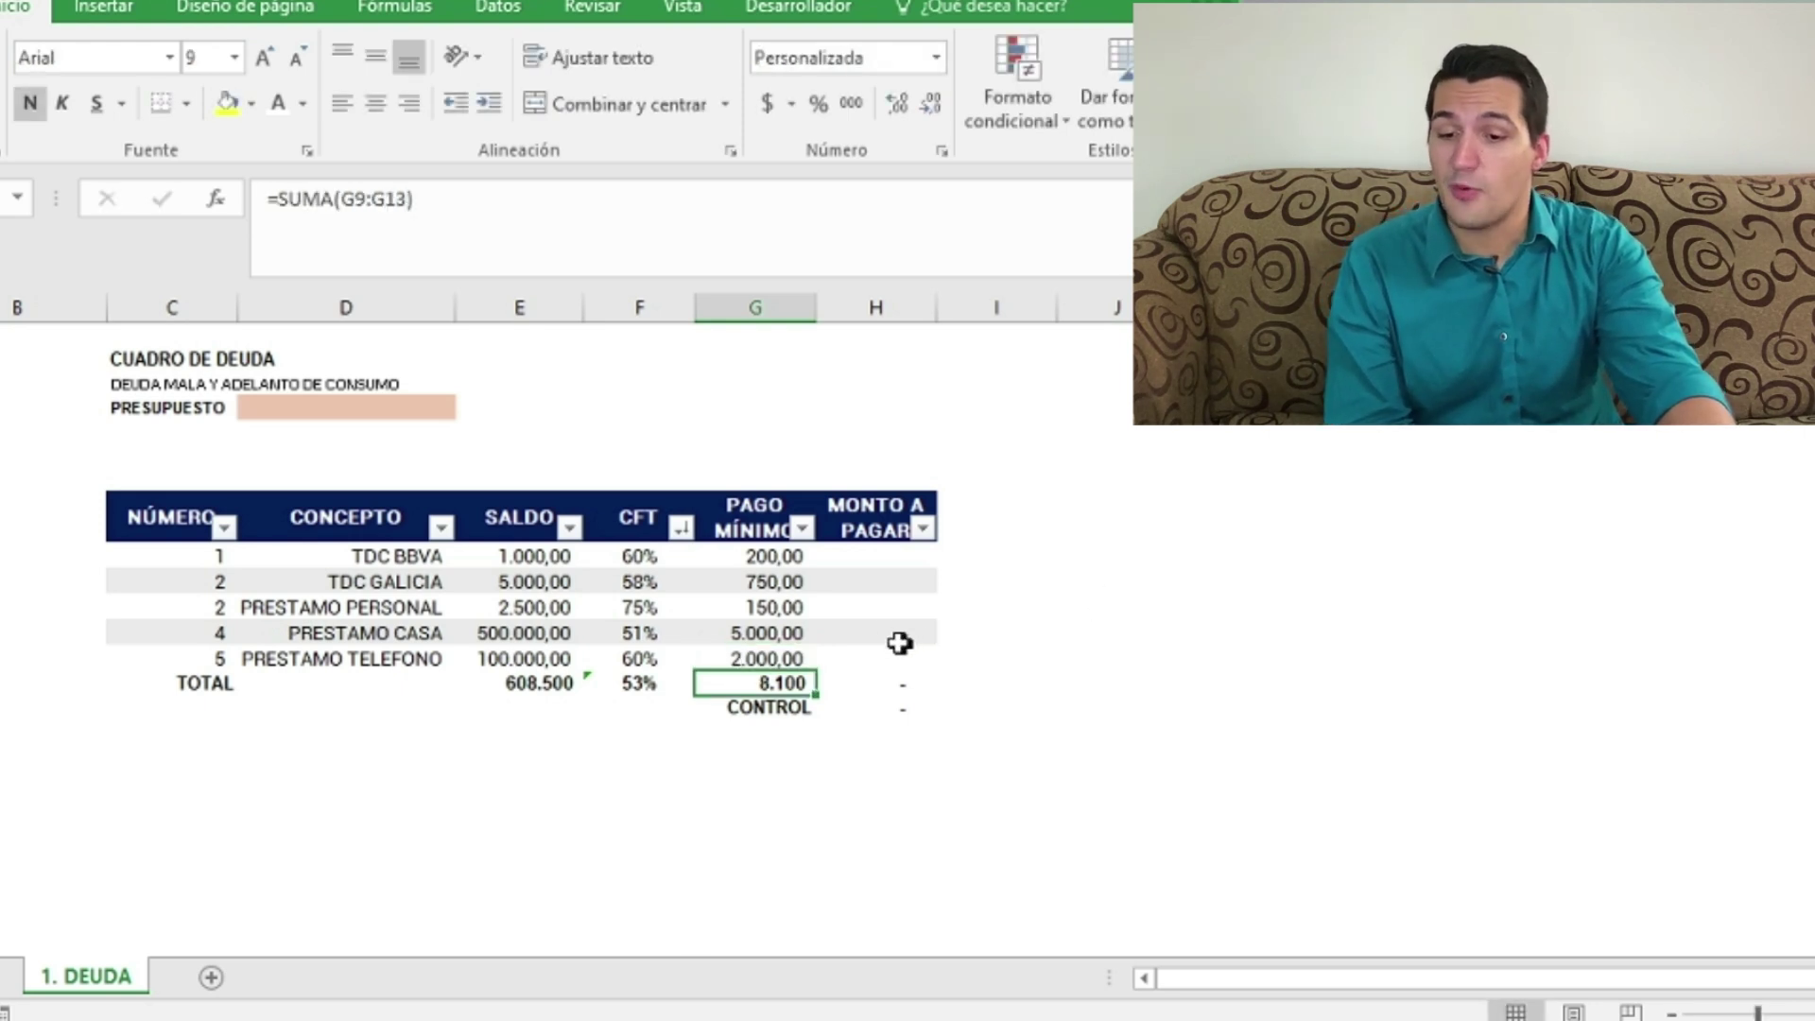
Step: Review the TOTAL row's MONTO A PAGAR, PAGO MÍNIMO and SALDO cells, and the SALDO amounts behind the total
left_click(883, 681)
left_click(716, 681)
left_click(518, 682)
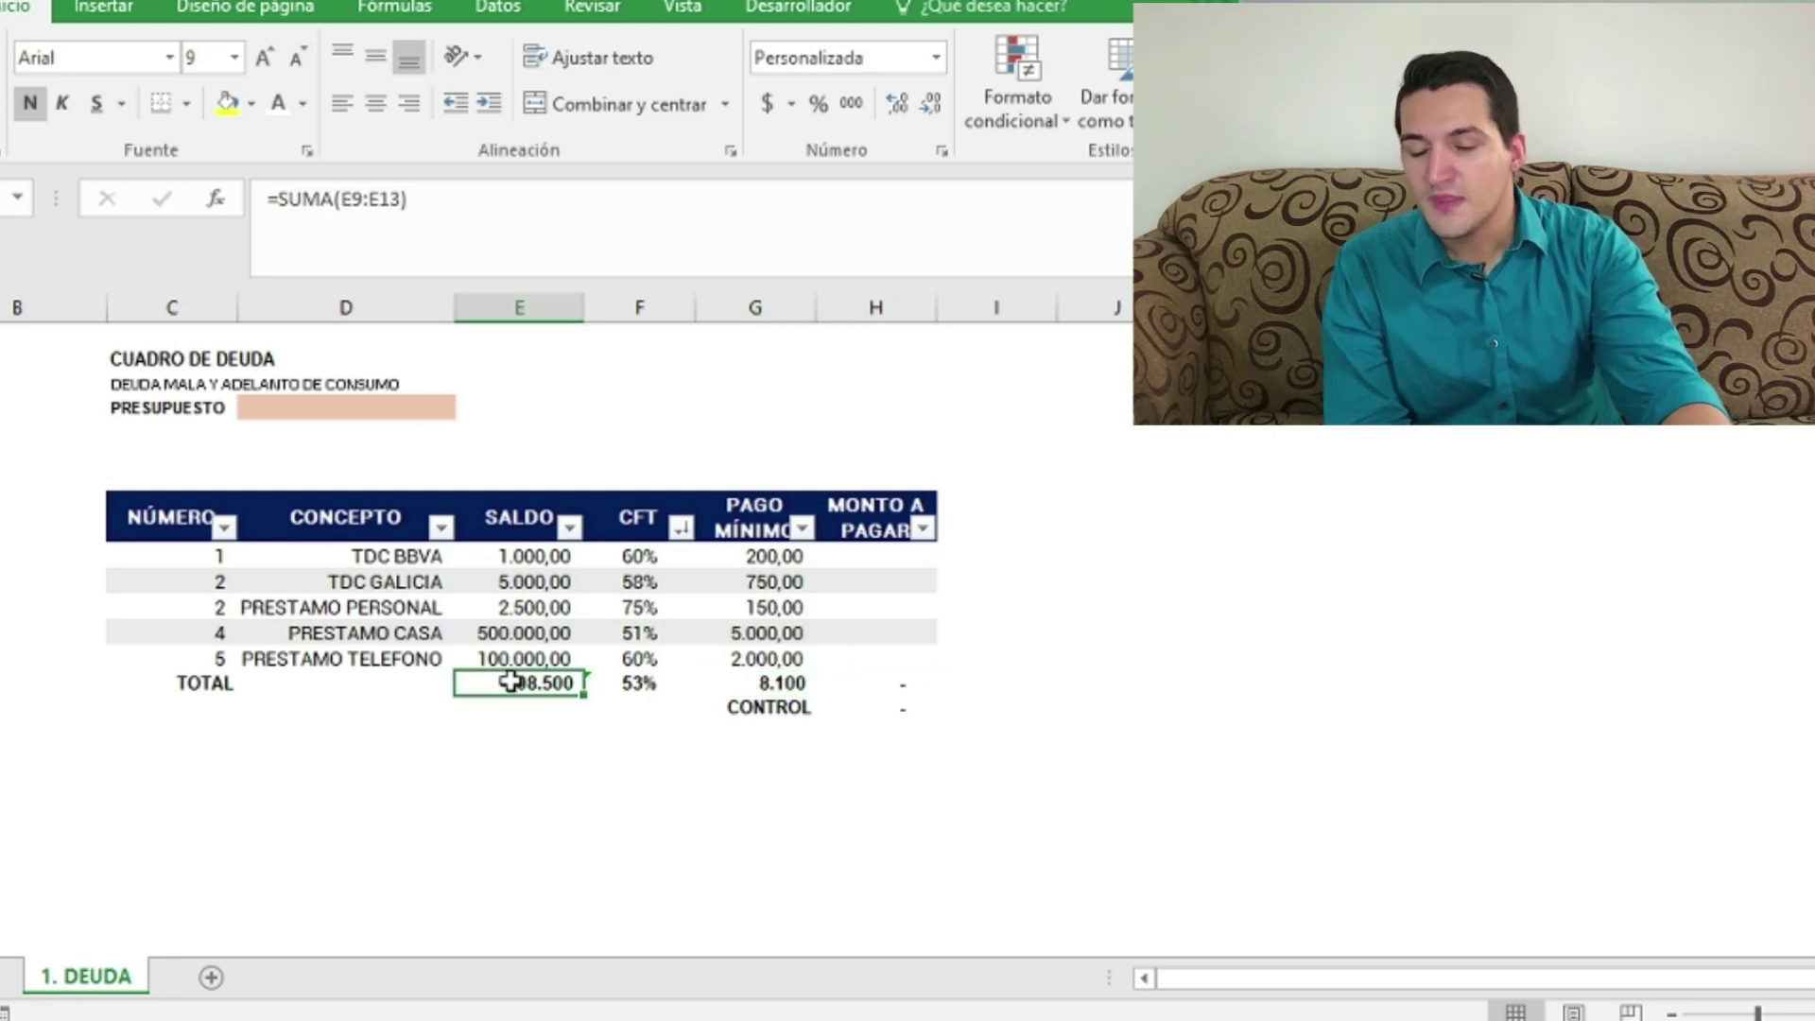
left_click_drag(510, 556, 534, 662)
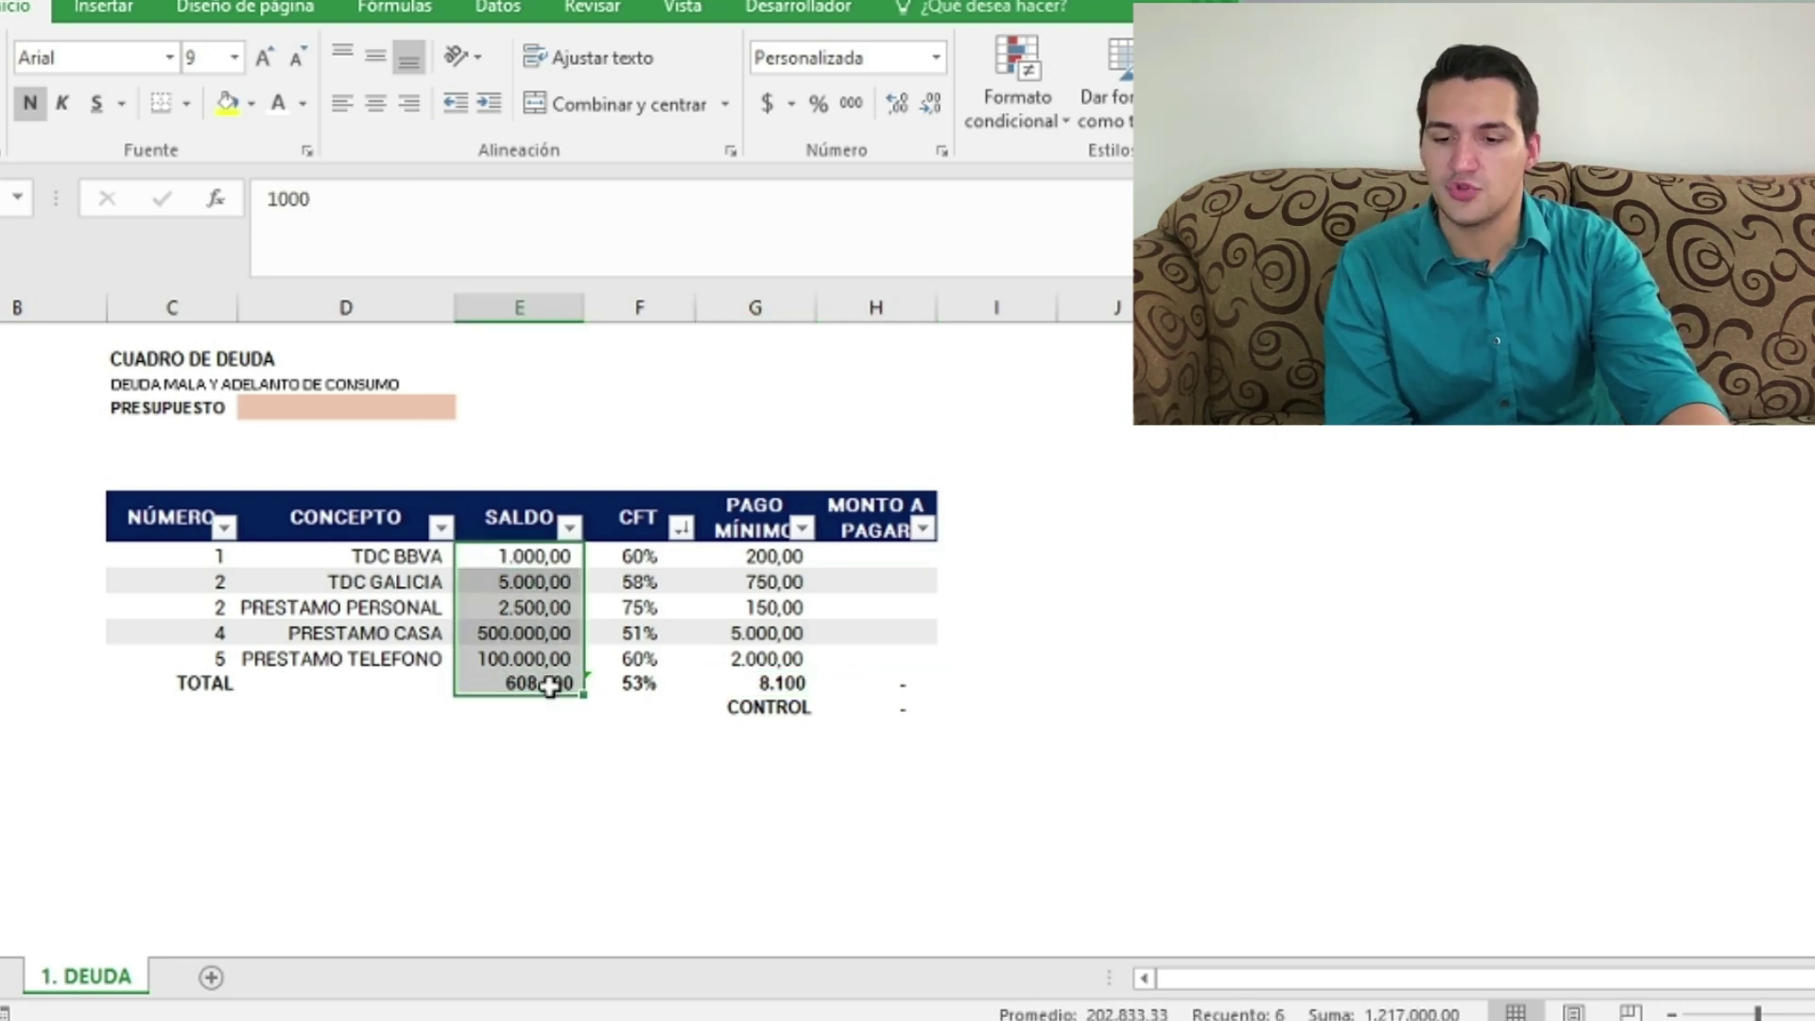
Step: Review the PAGO MÍNIMO amounts that make up the TOTAL row's minimum payment
left_click(787, 563)
left_click(779, 681)
left_click_drag(780, 679, 765, 556)
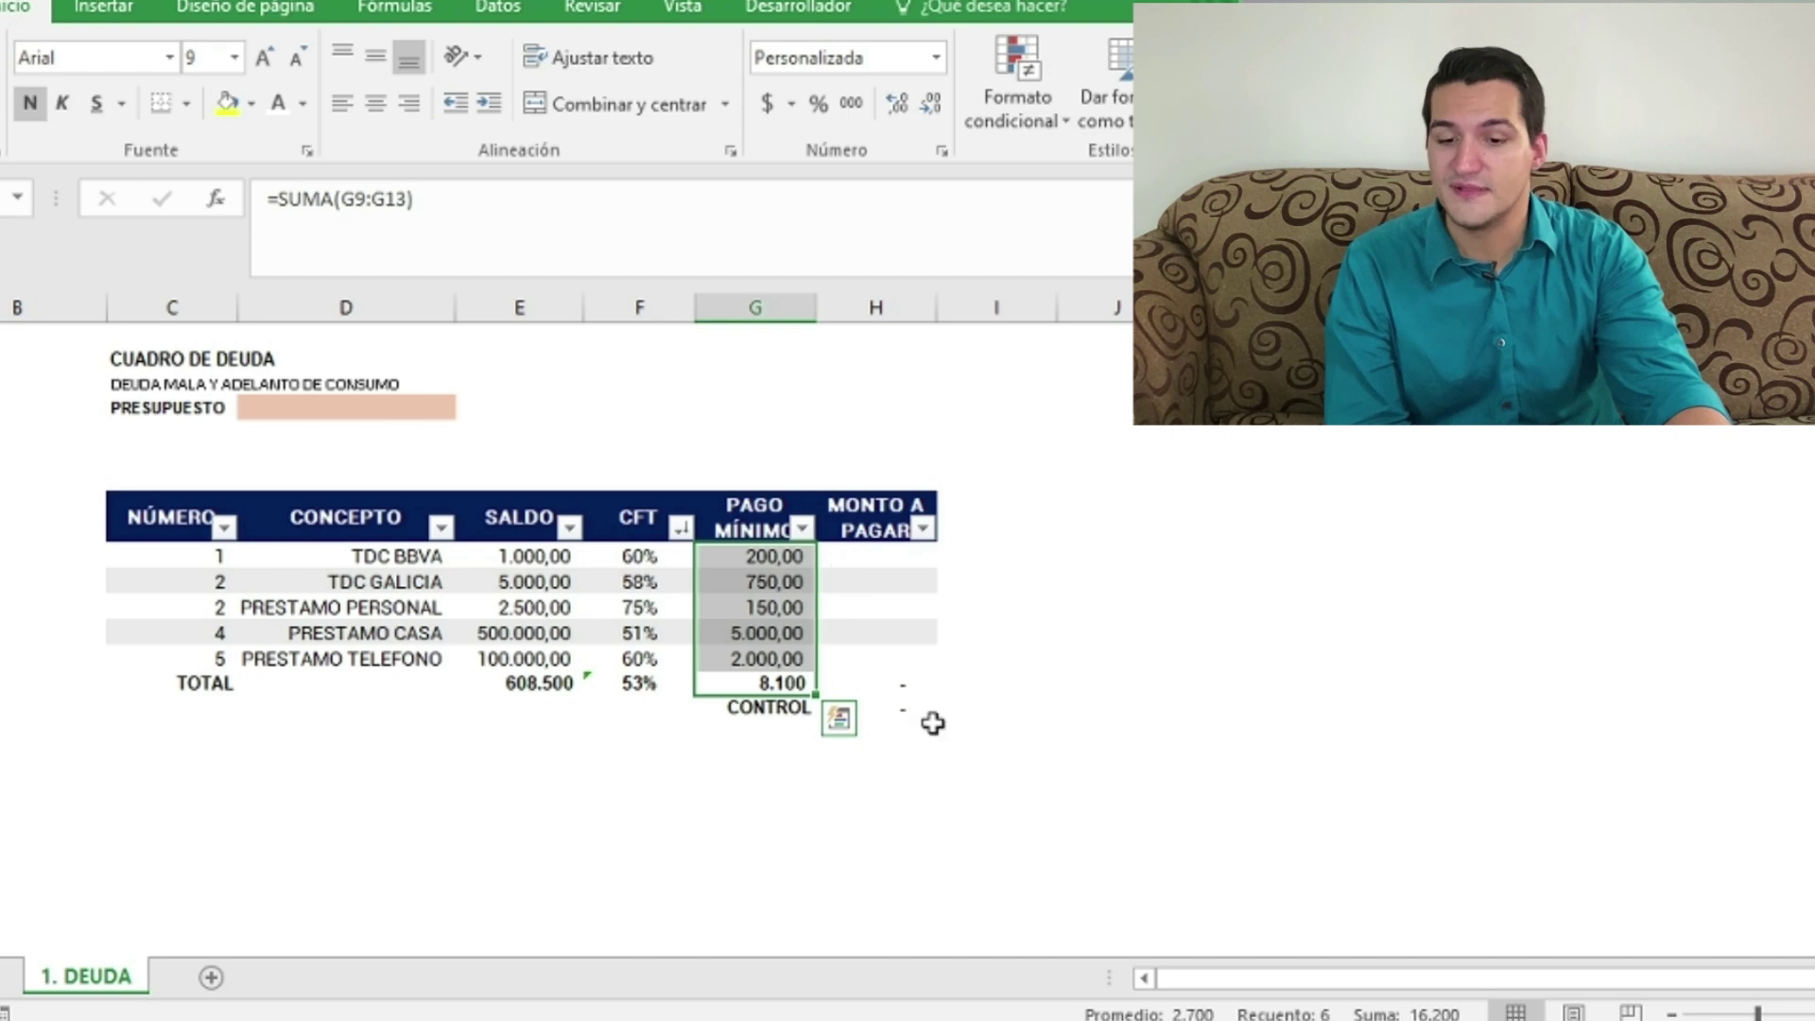
left_click(930, 720)
left_click(769, 662)
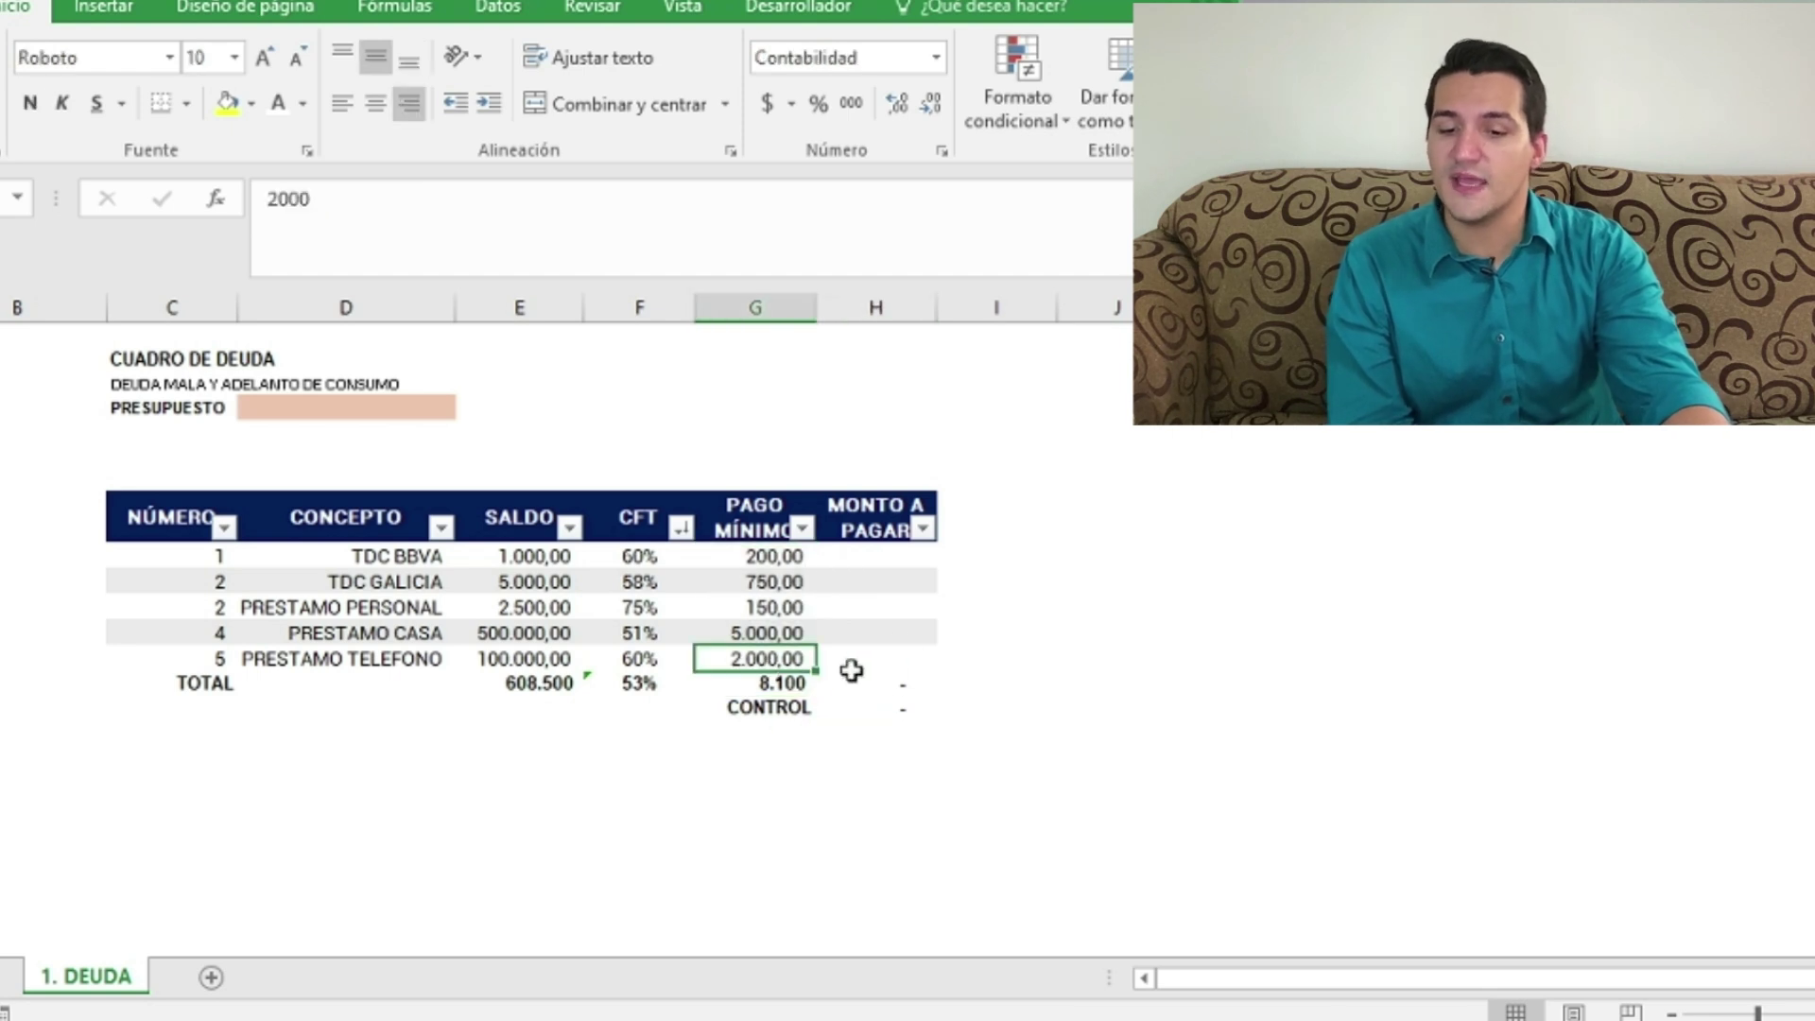
left_click(794, 682)
left_click(516, 704)
Step: Try a yellow fill on the TOTAL row's SALDO cell and undo it
left_click(540, 685)
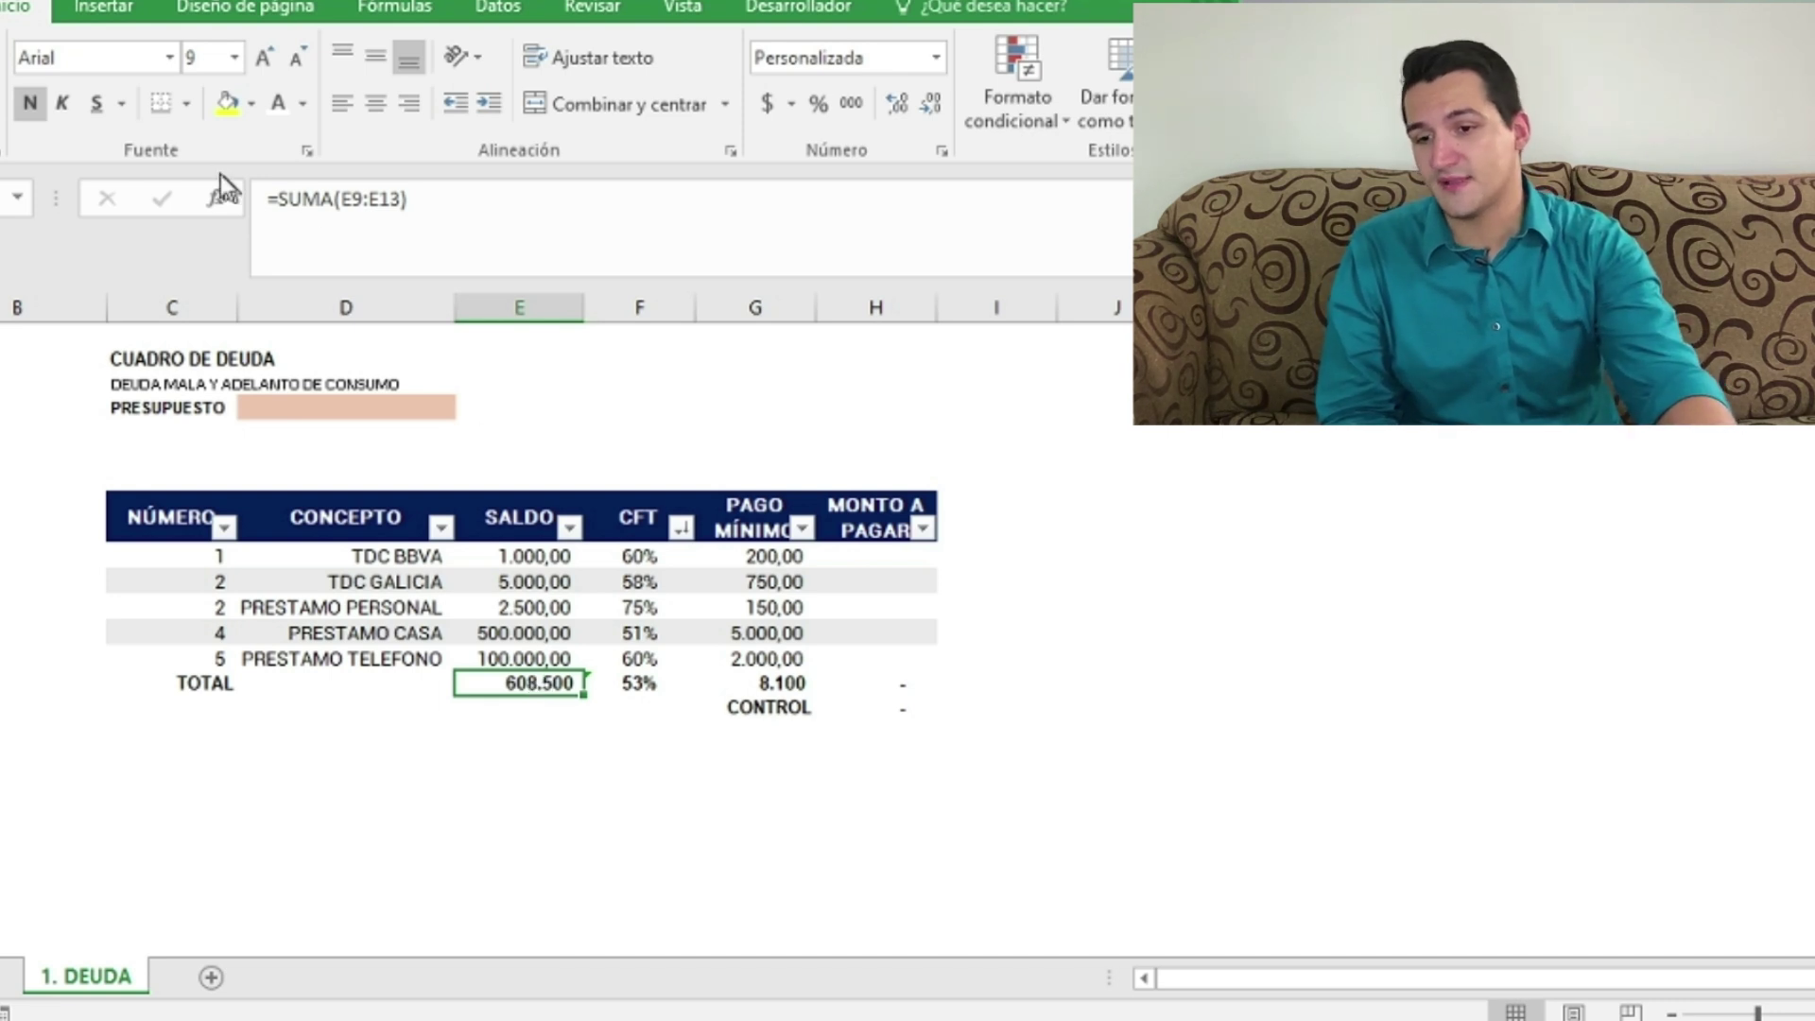
left_click(220, 104)
key("ctrl+z")
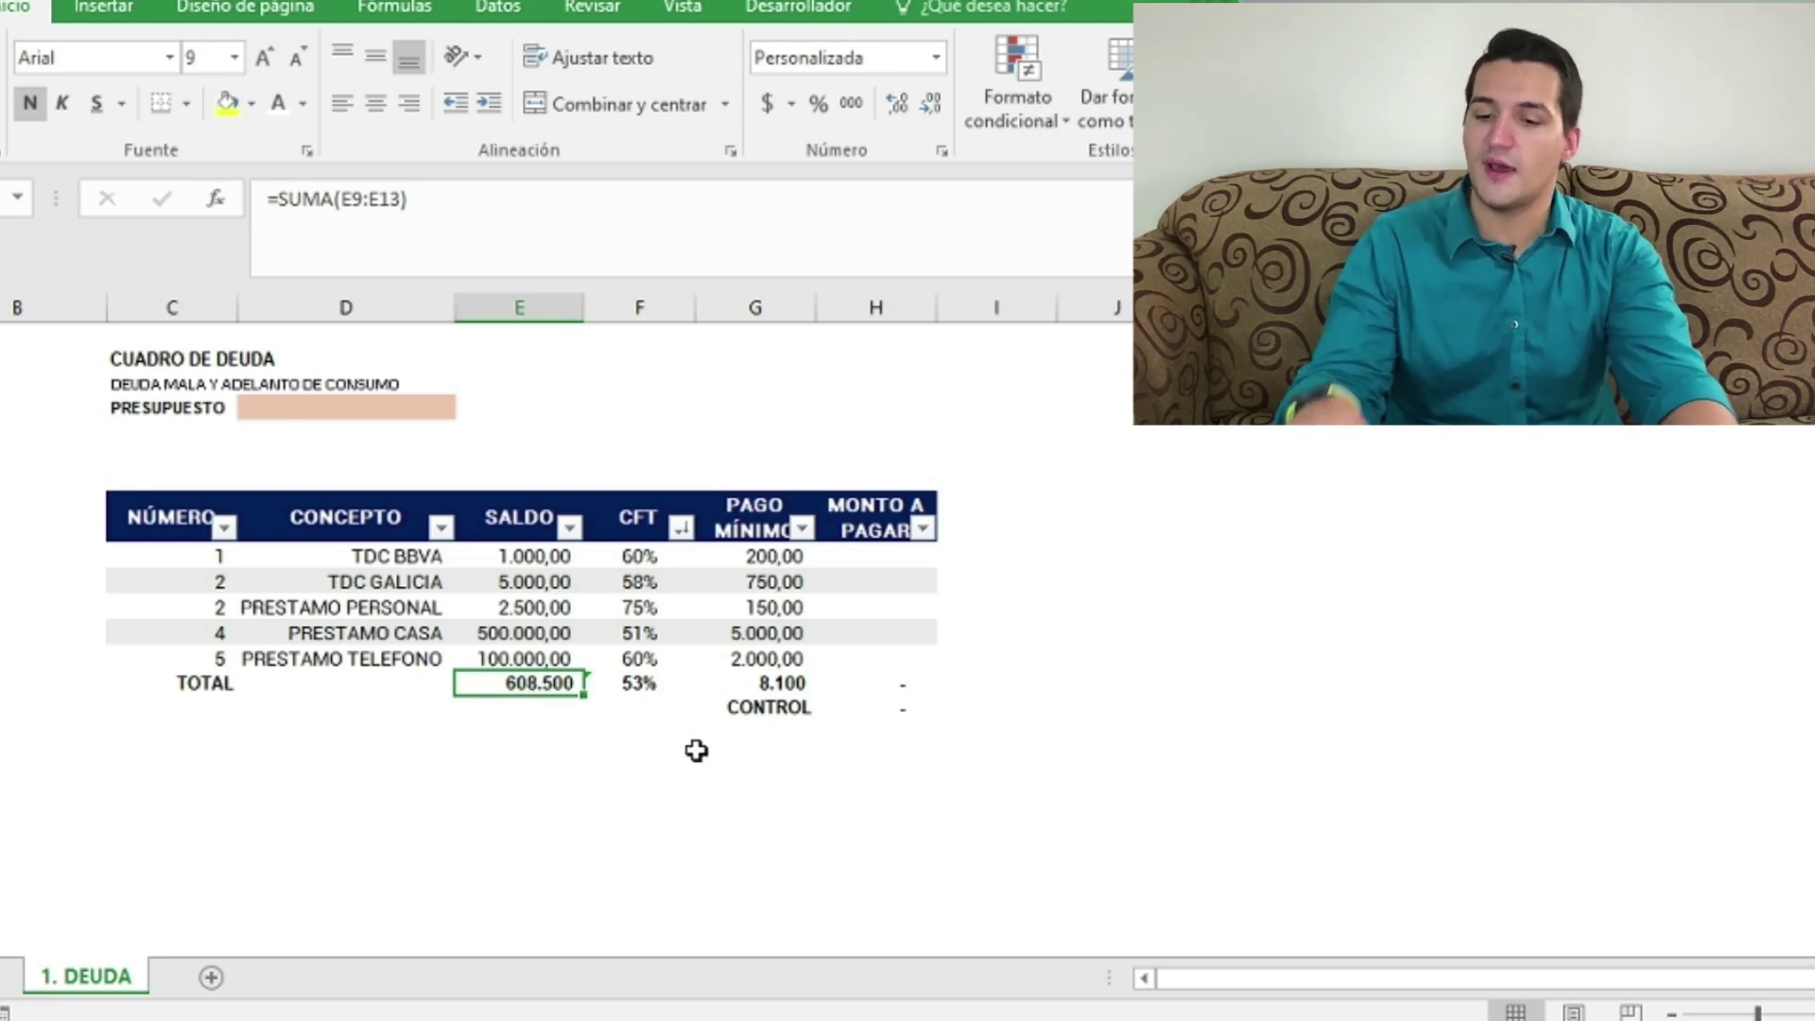
Step: Enter a PRESUPUESTO of 20000 above the debt table
left_click(1097, 662)
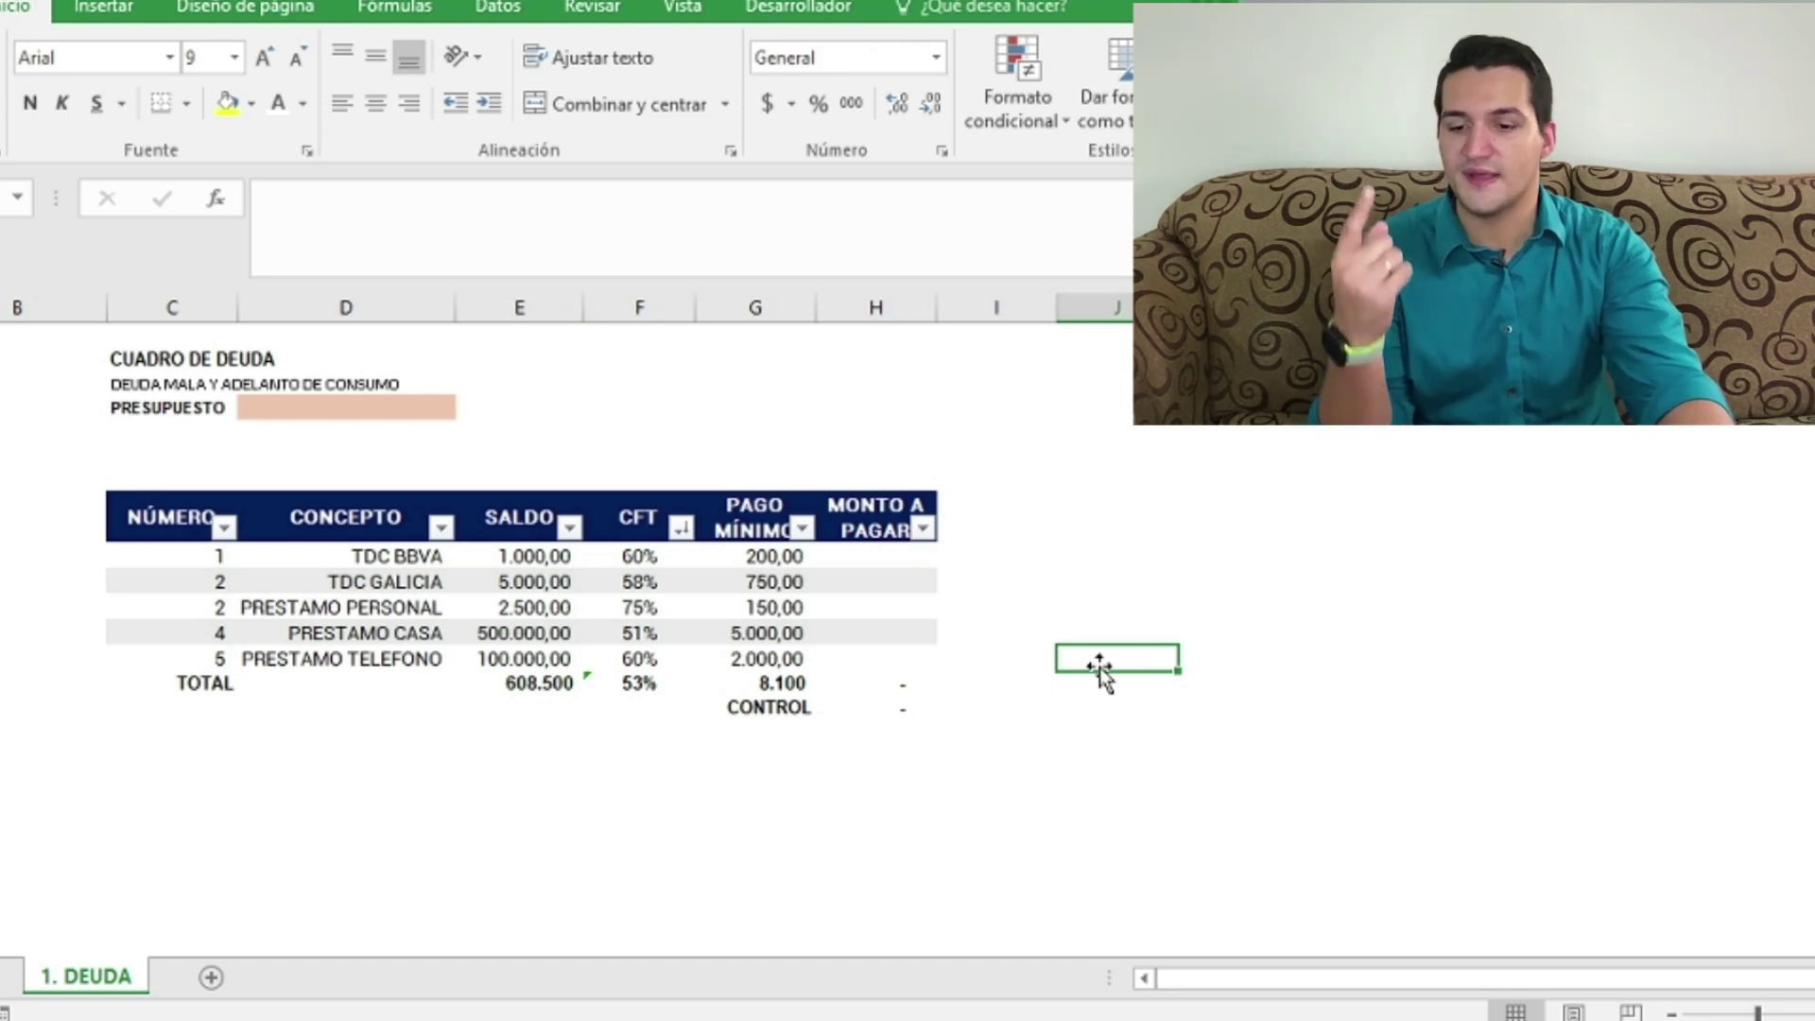
left_click(245, 398)
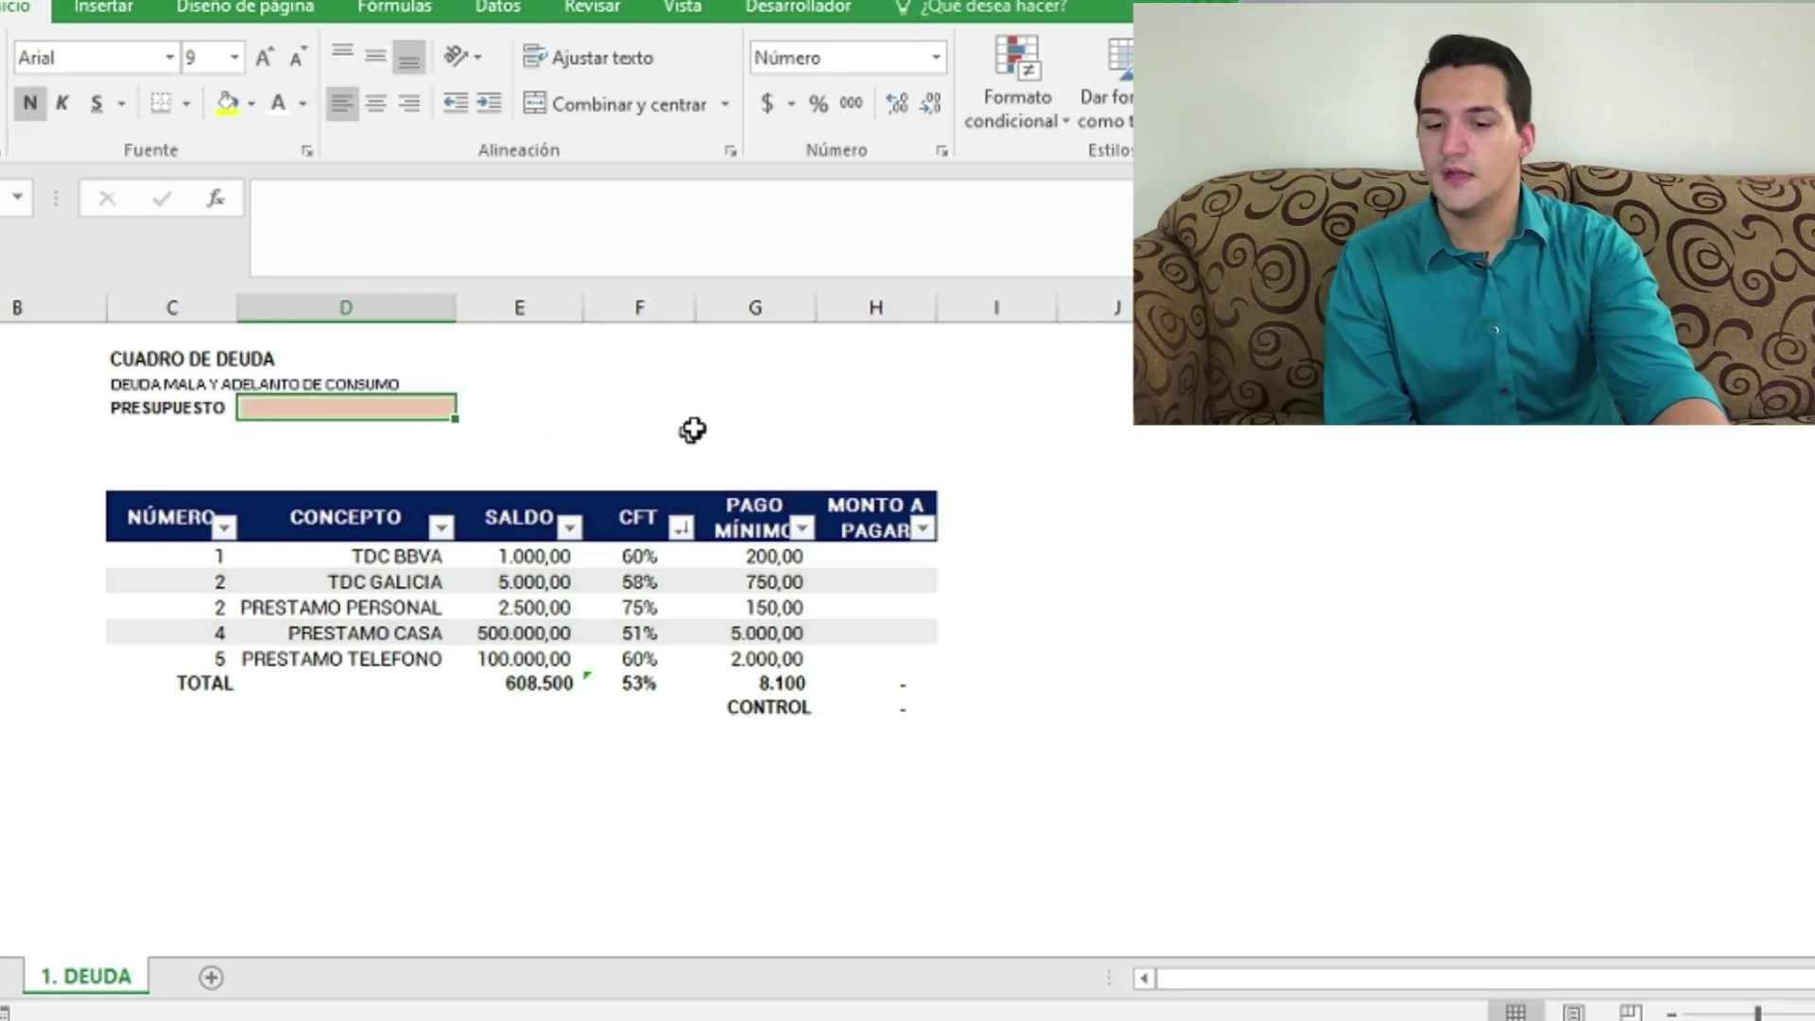
type("20000")
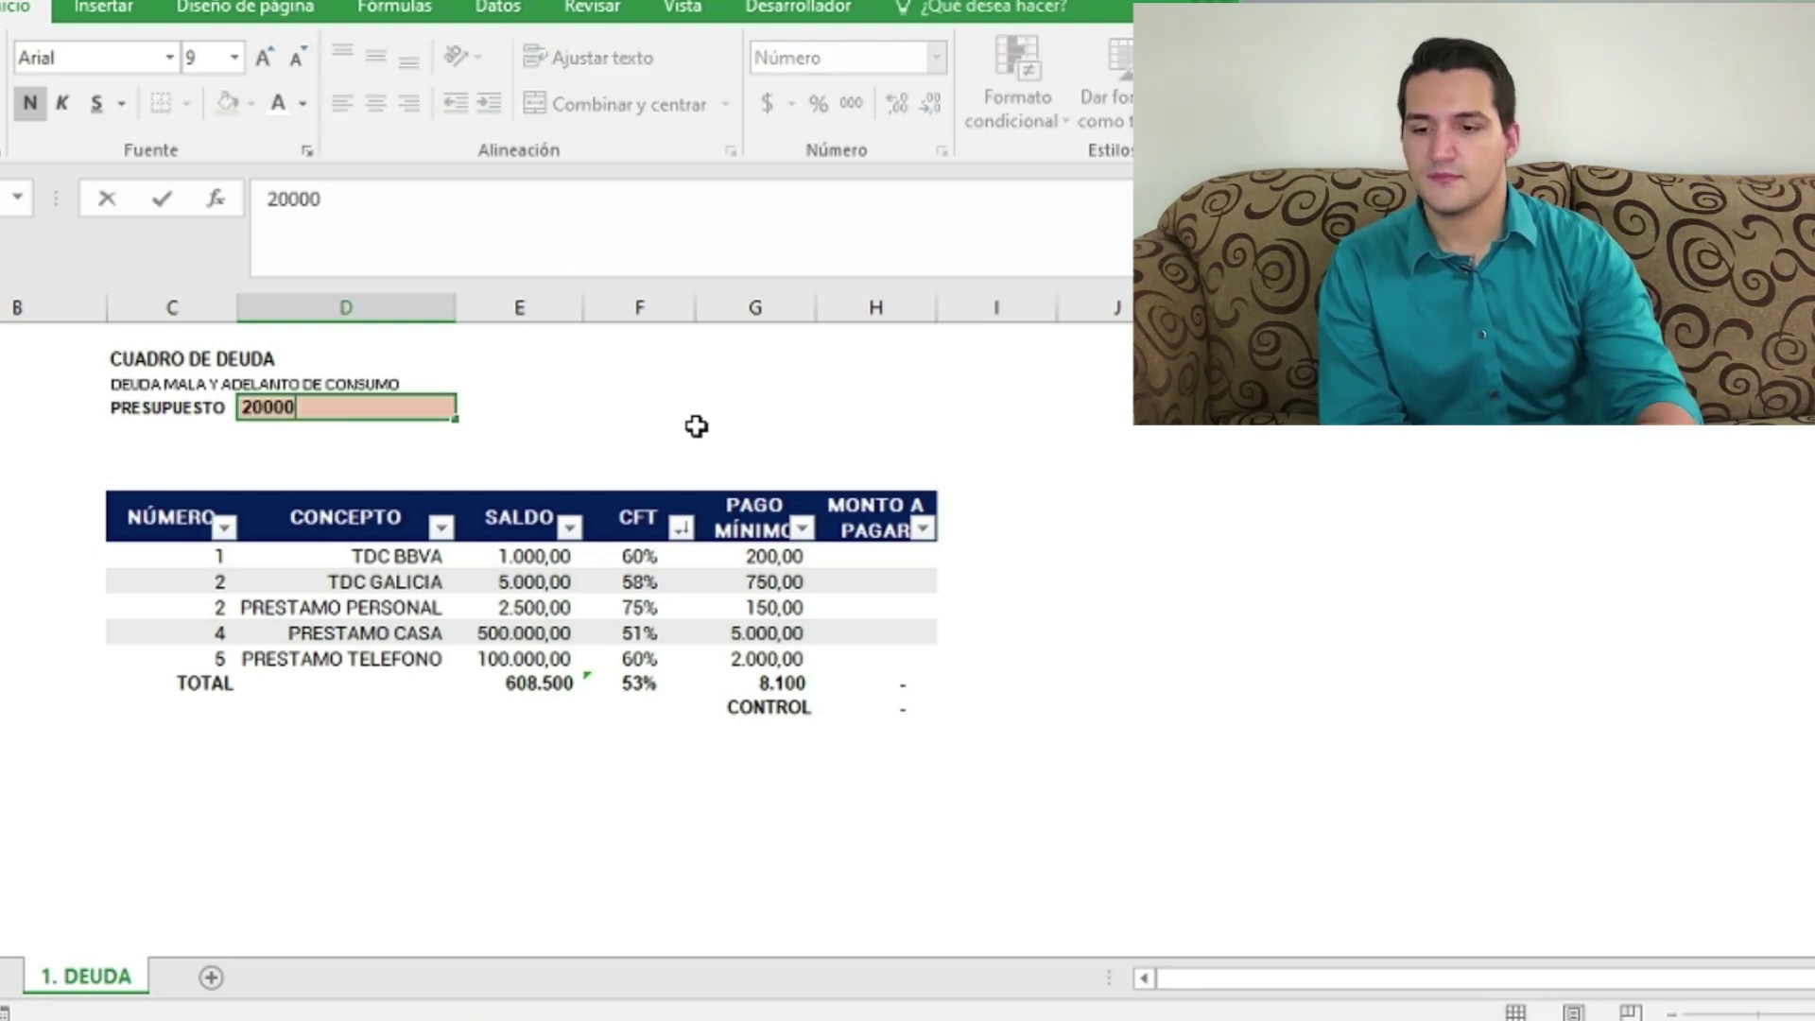
key("Return")
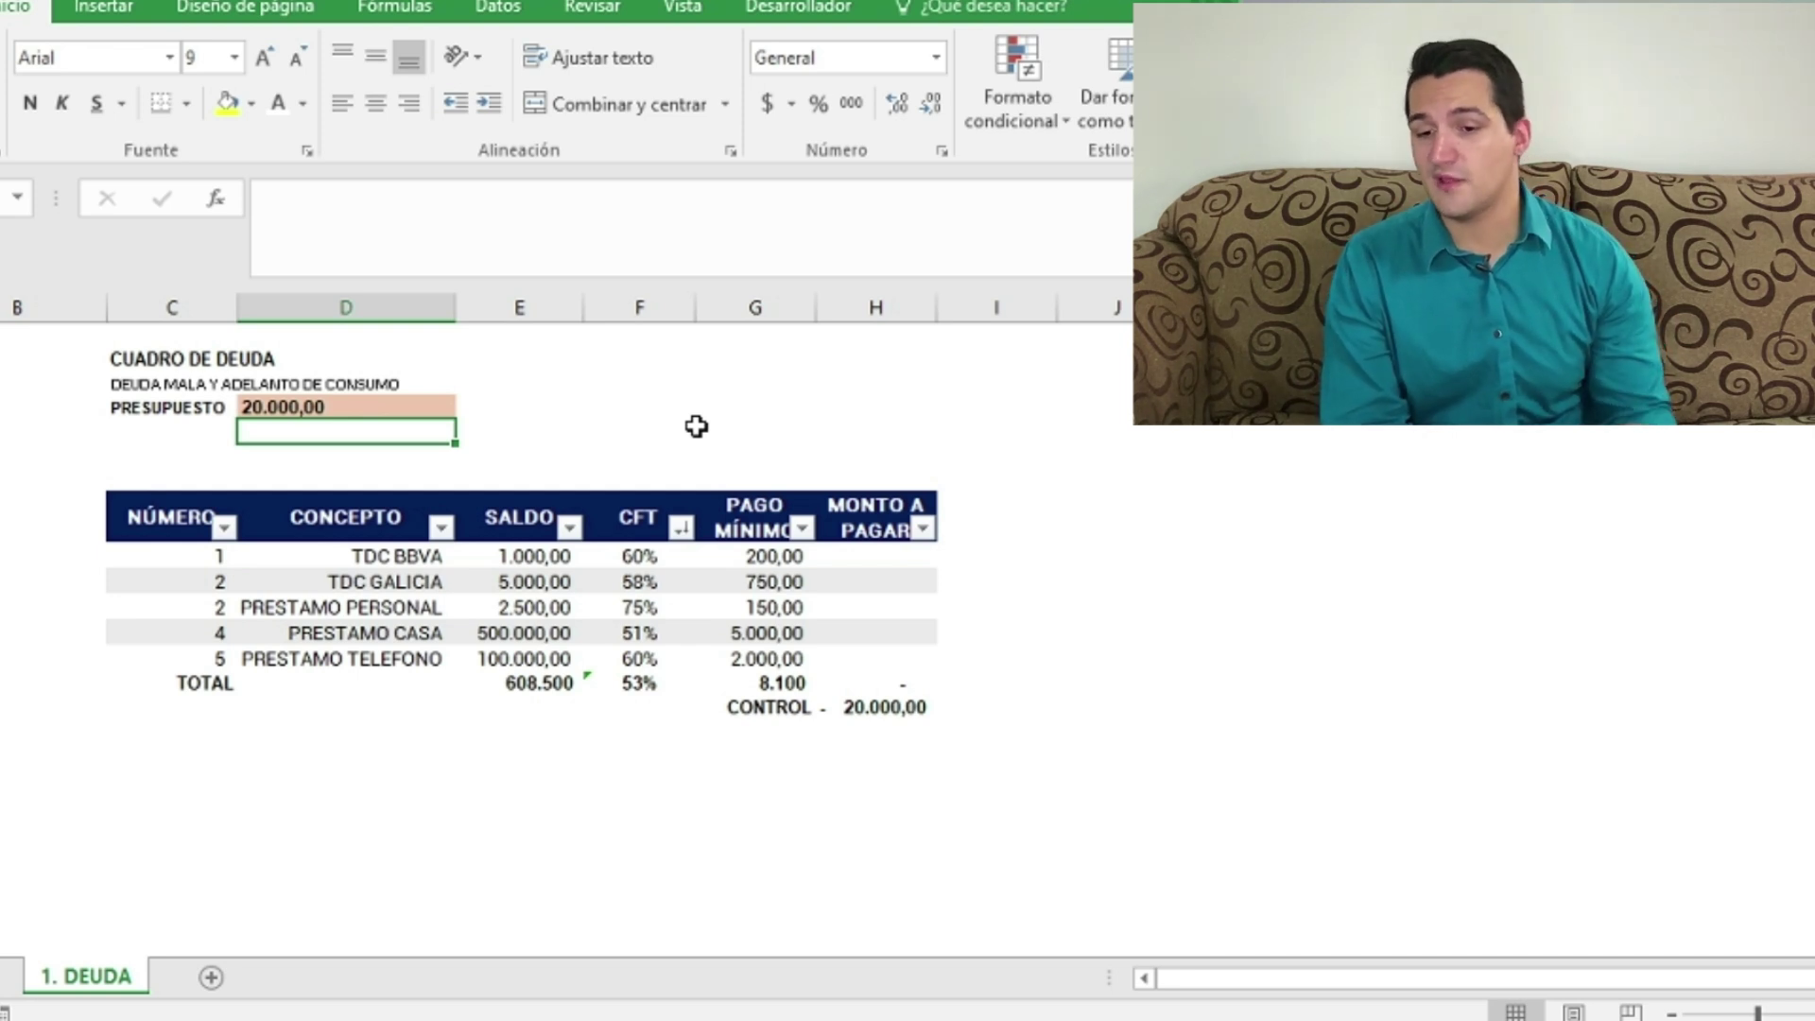
Step: Sort the debt table by SALDO from smallest to largest
left_click(572, 630)
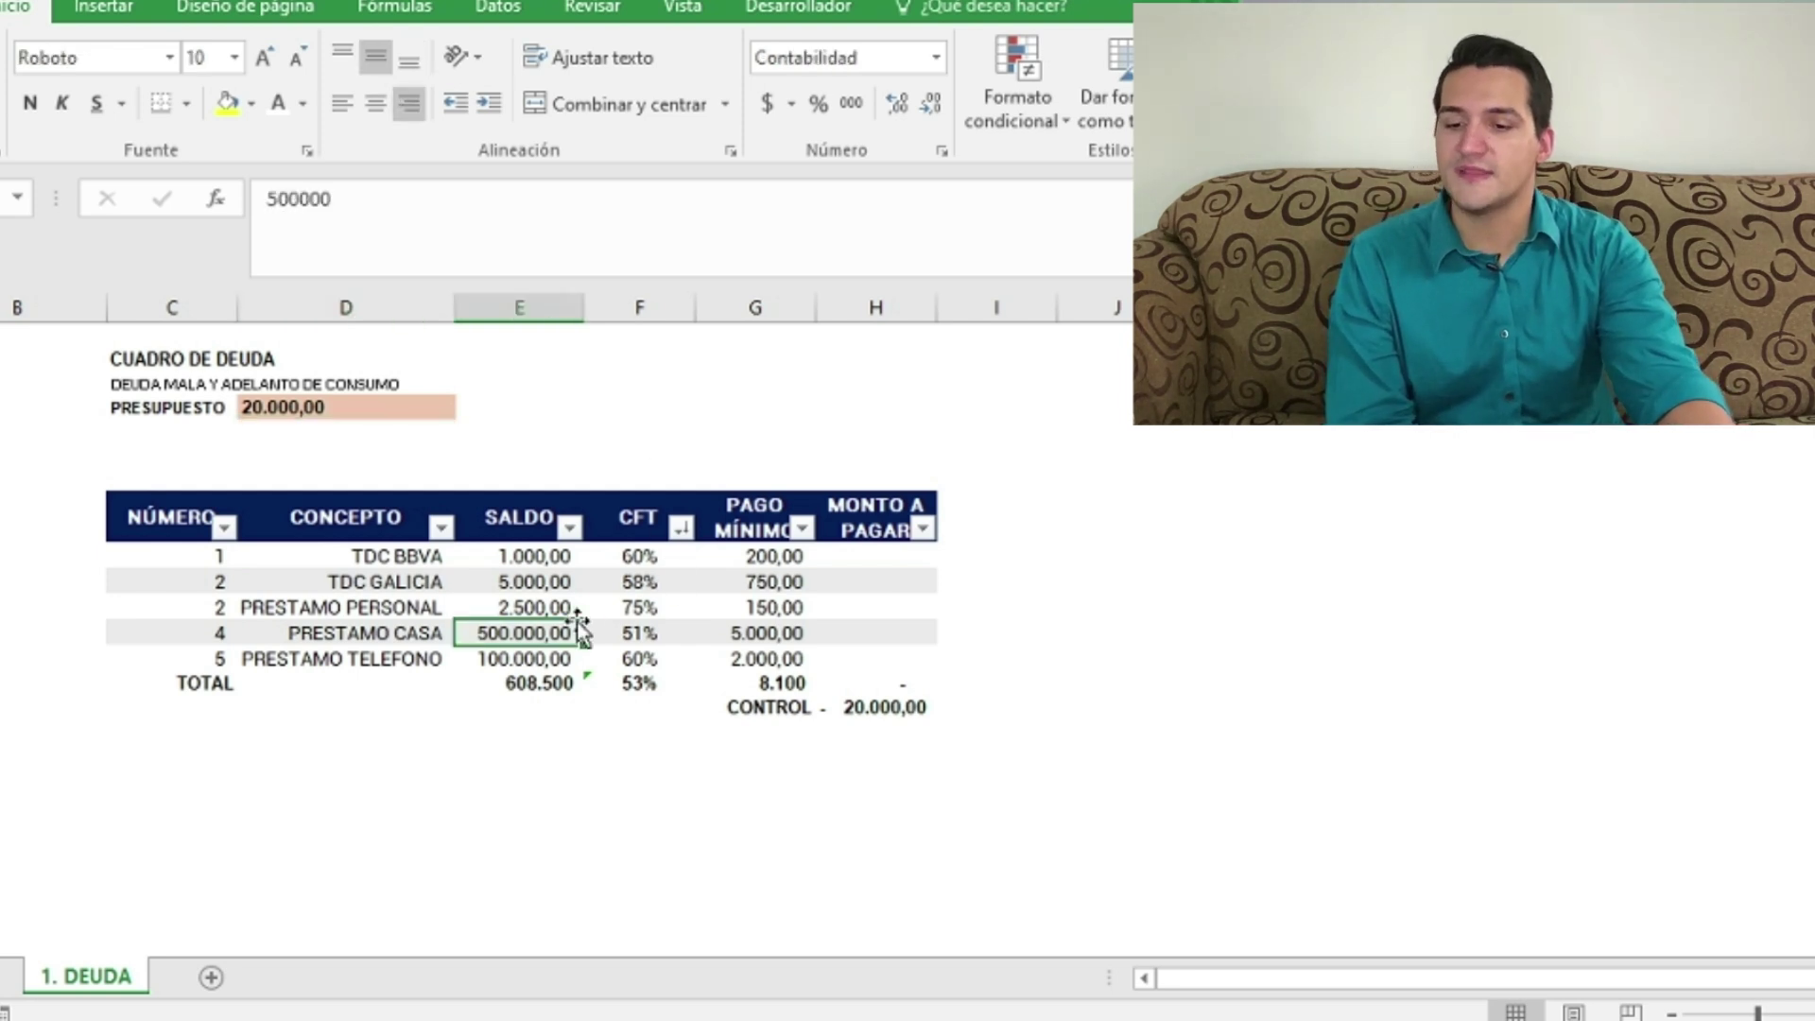
left_click(530, 558)
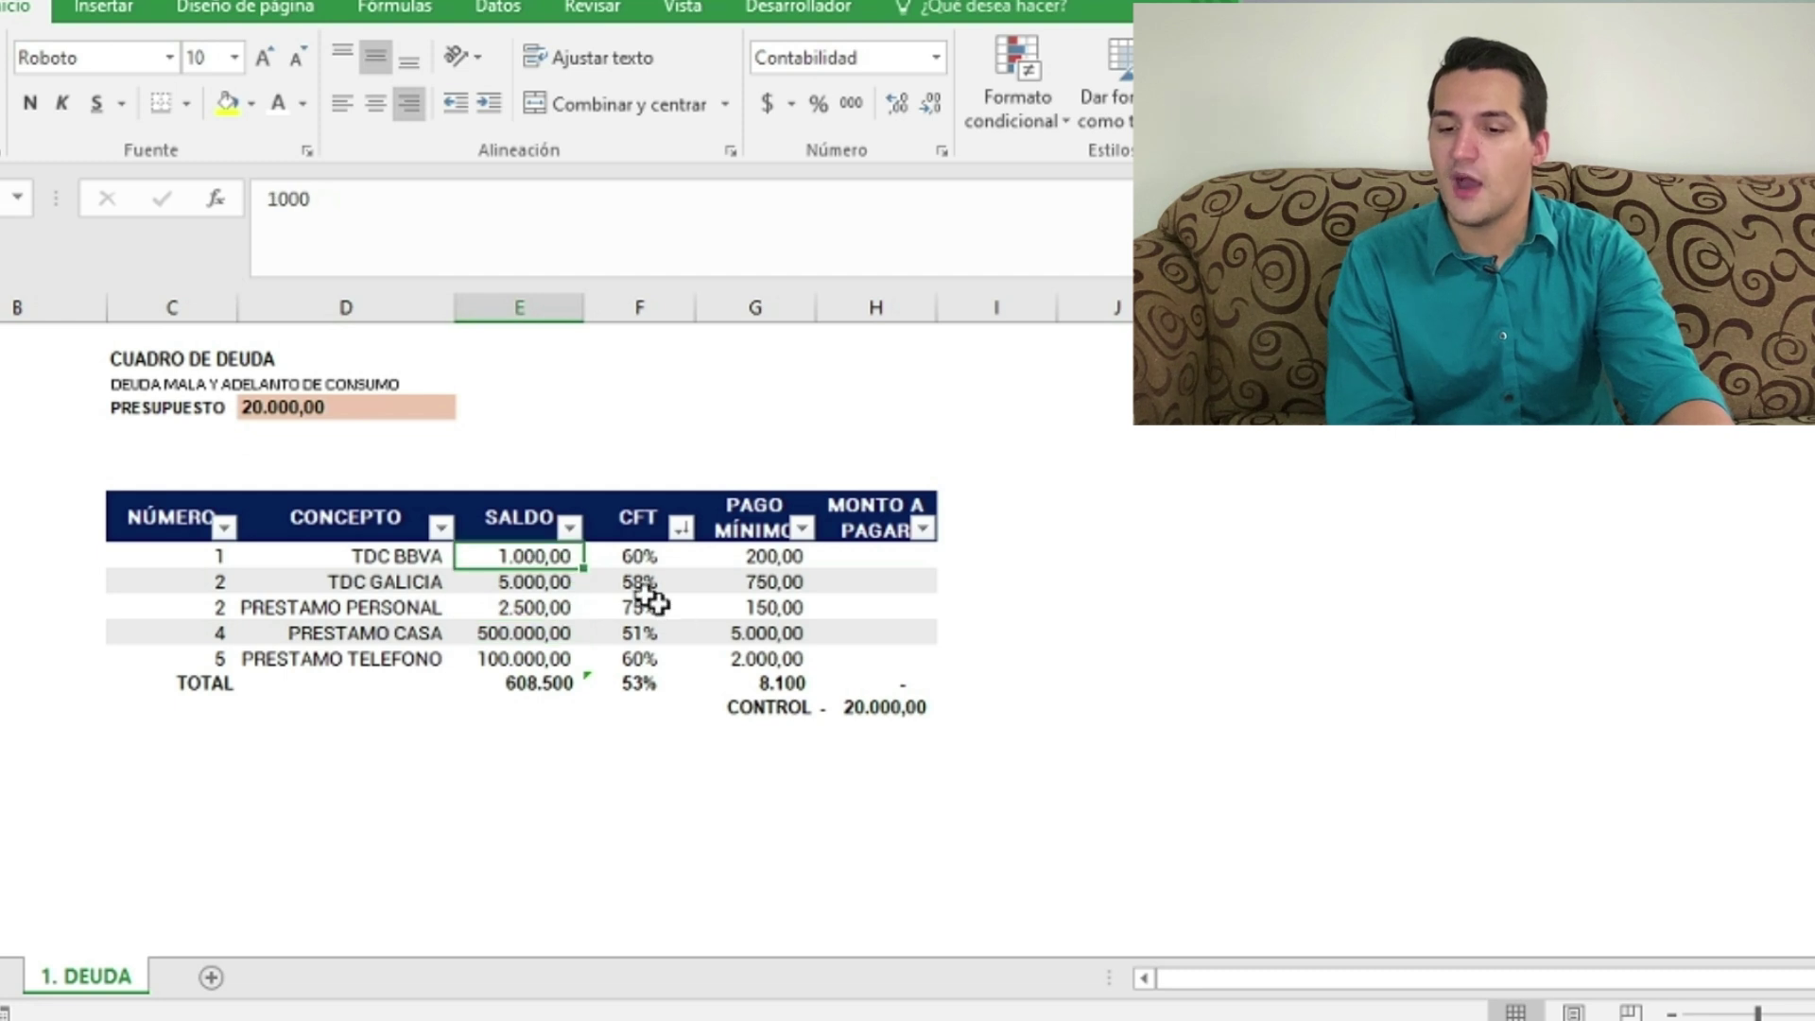
left_click(569, 527)
left_click(416, 3)
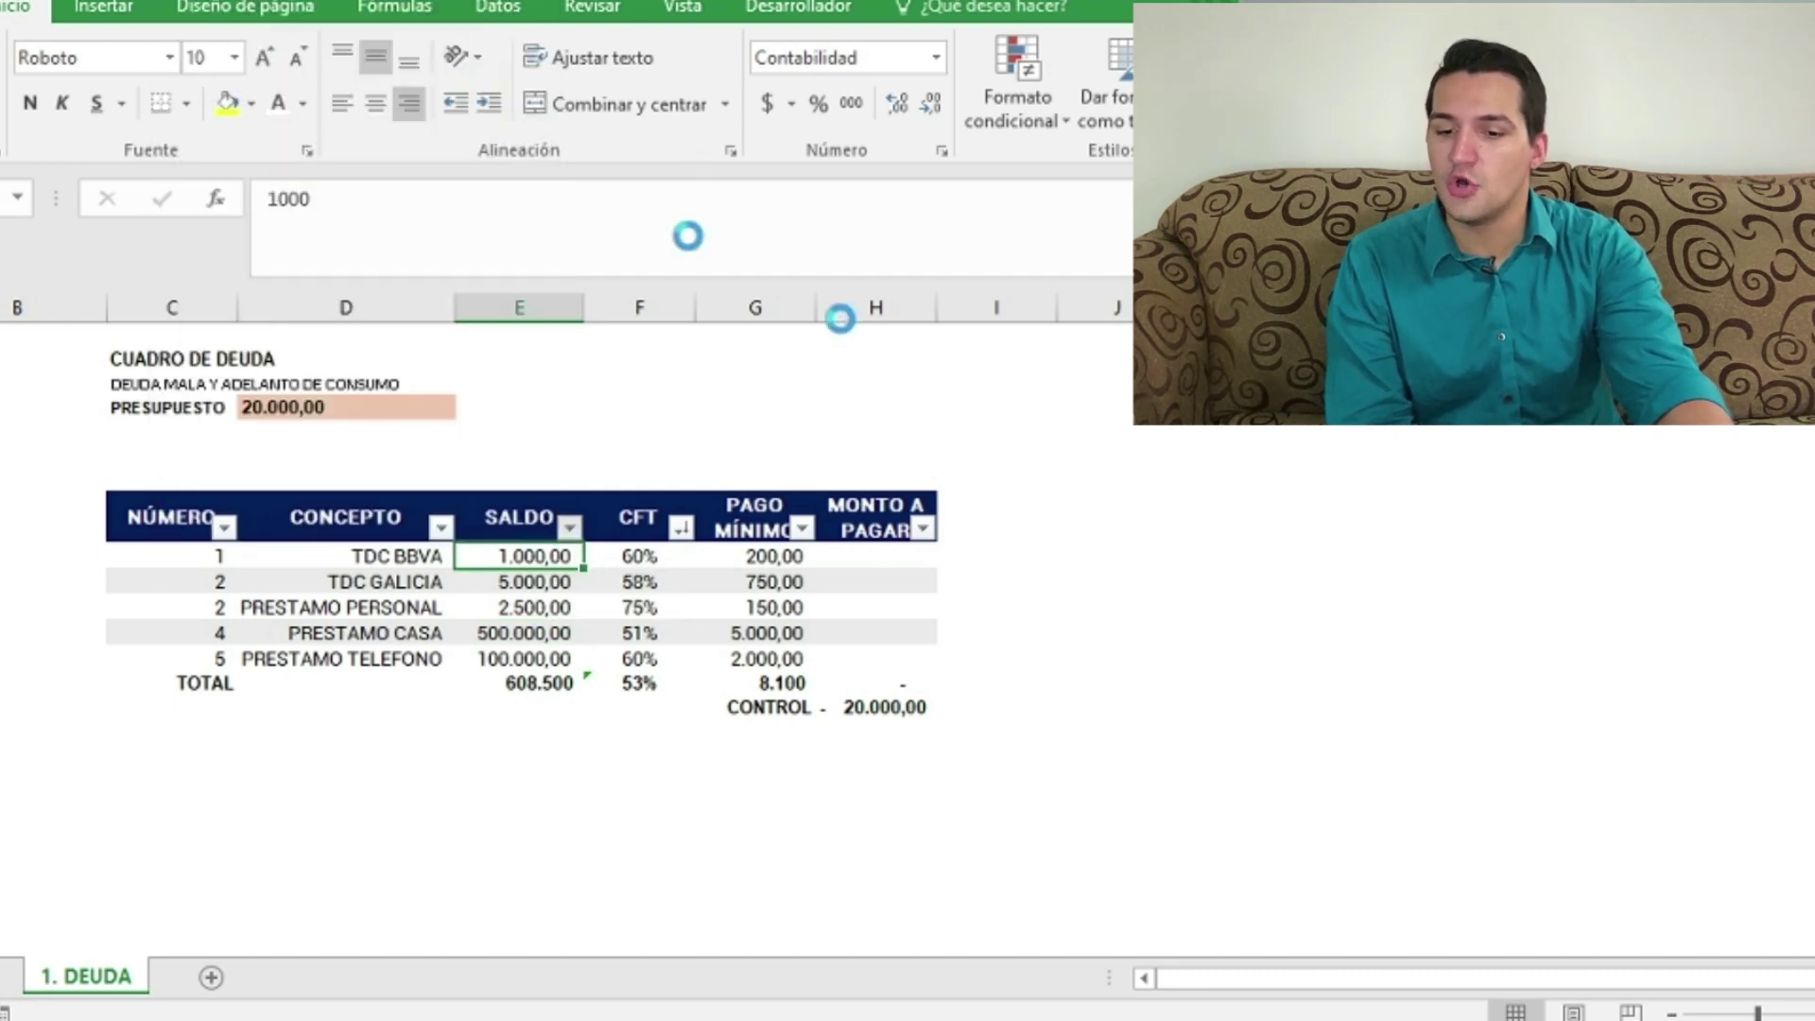
left_click(948, 633)
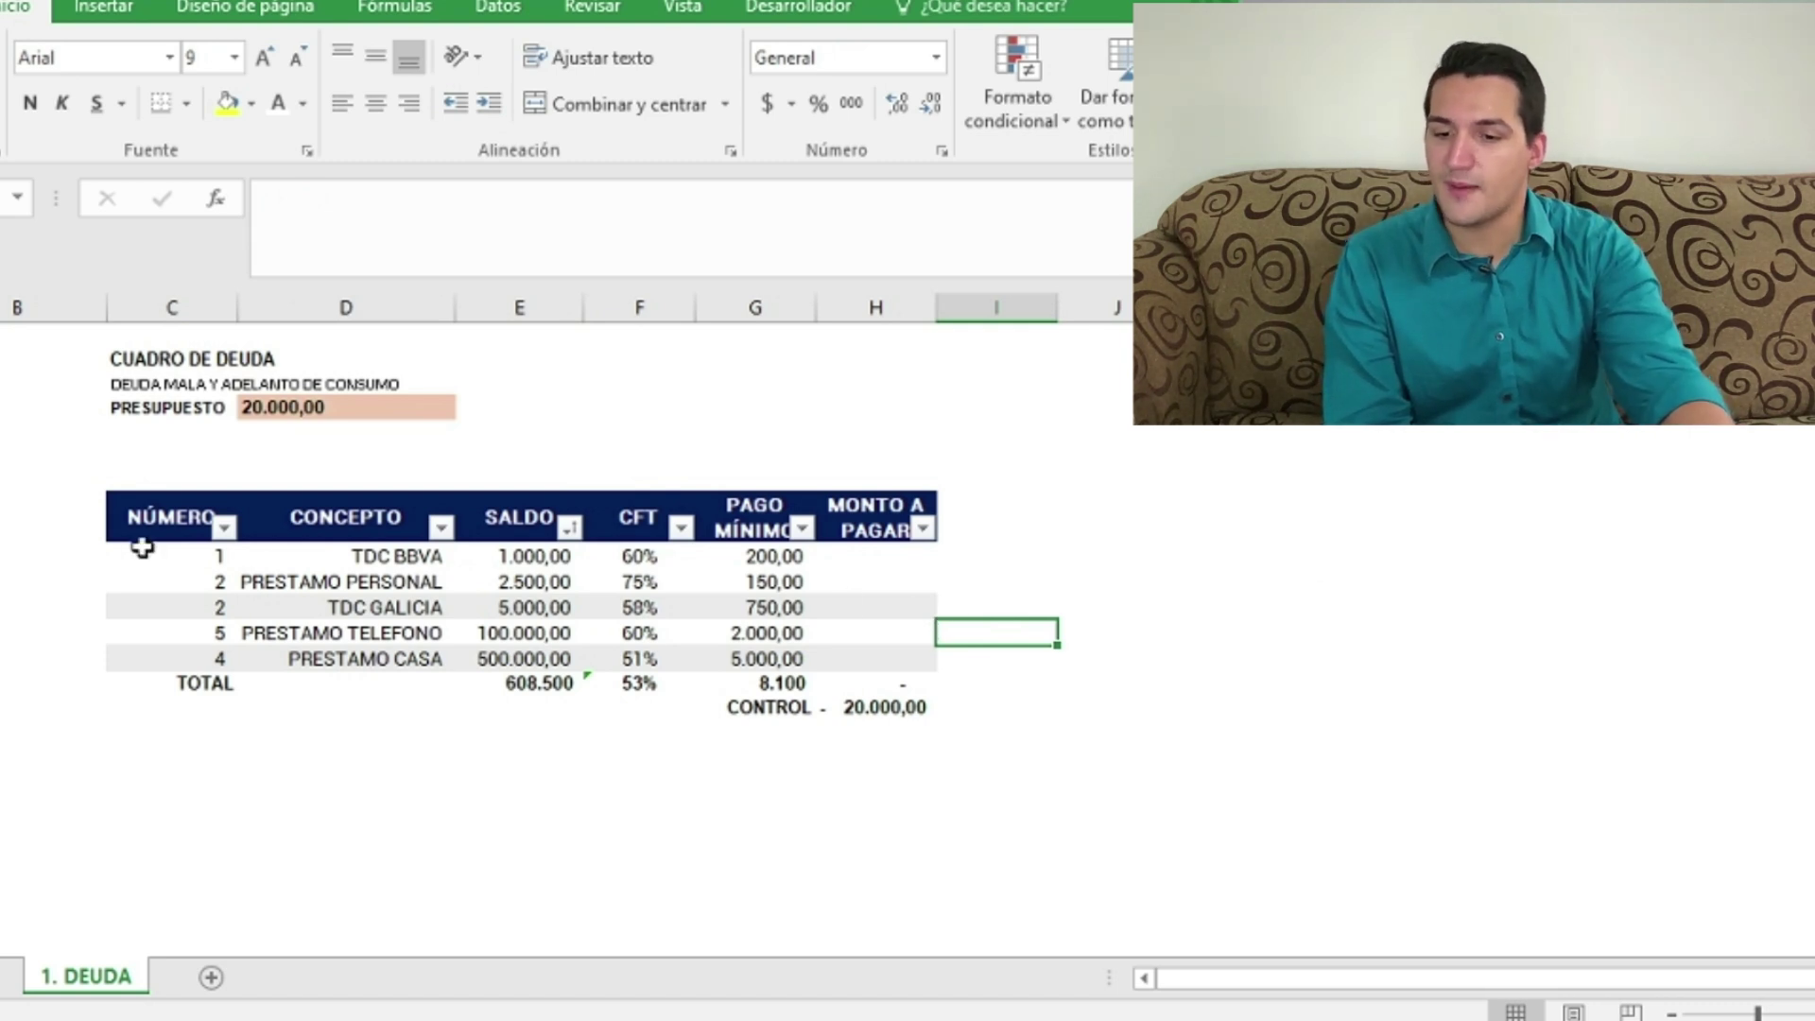
Step: Examine the debts row by row in balance order and compare the CFT rates of PRESTAMO PERSONAL and PRESTAMO TELEFONO
left_click_drag(147, 554, 856, 558)
left_click_drag(162, 582, 899, 583)
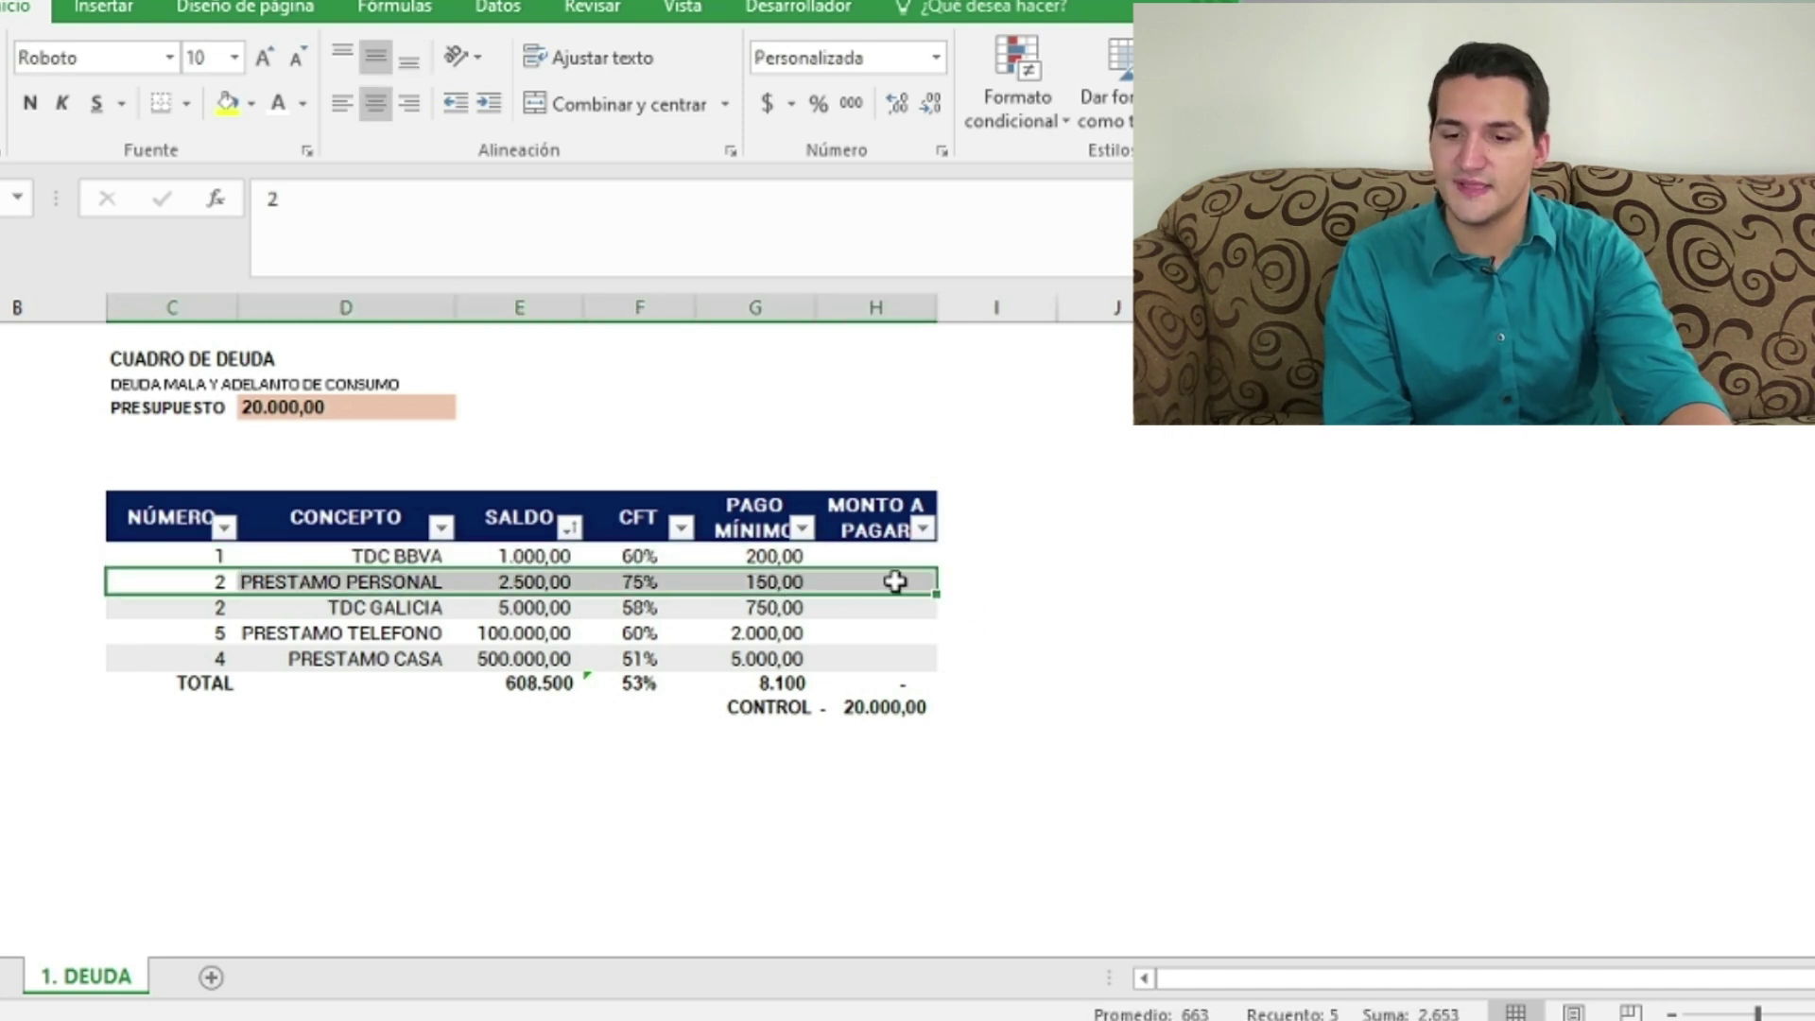
left_click_drag(193, 609, 908, 605)
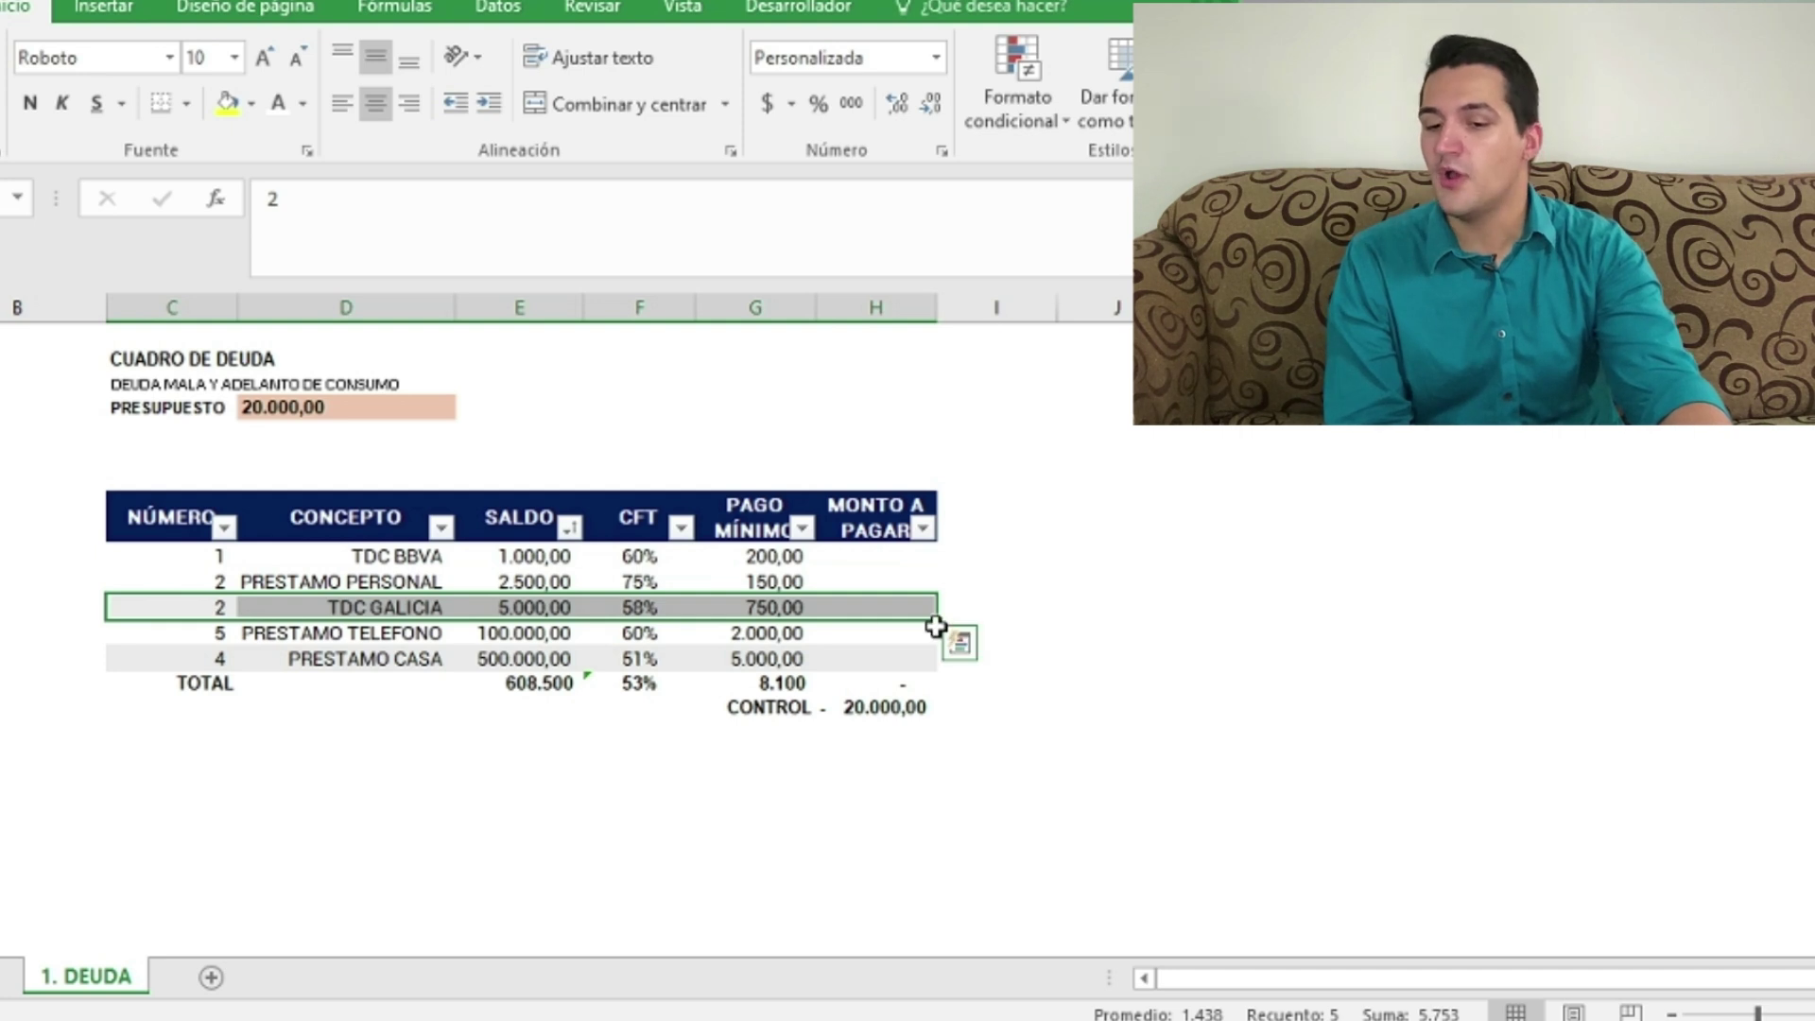
key("Down")
key("Down")
key("Right")
key("Right")
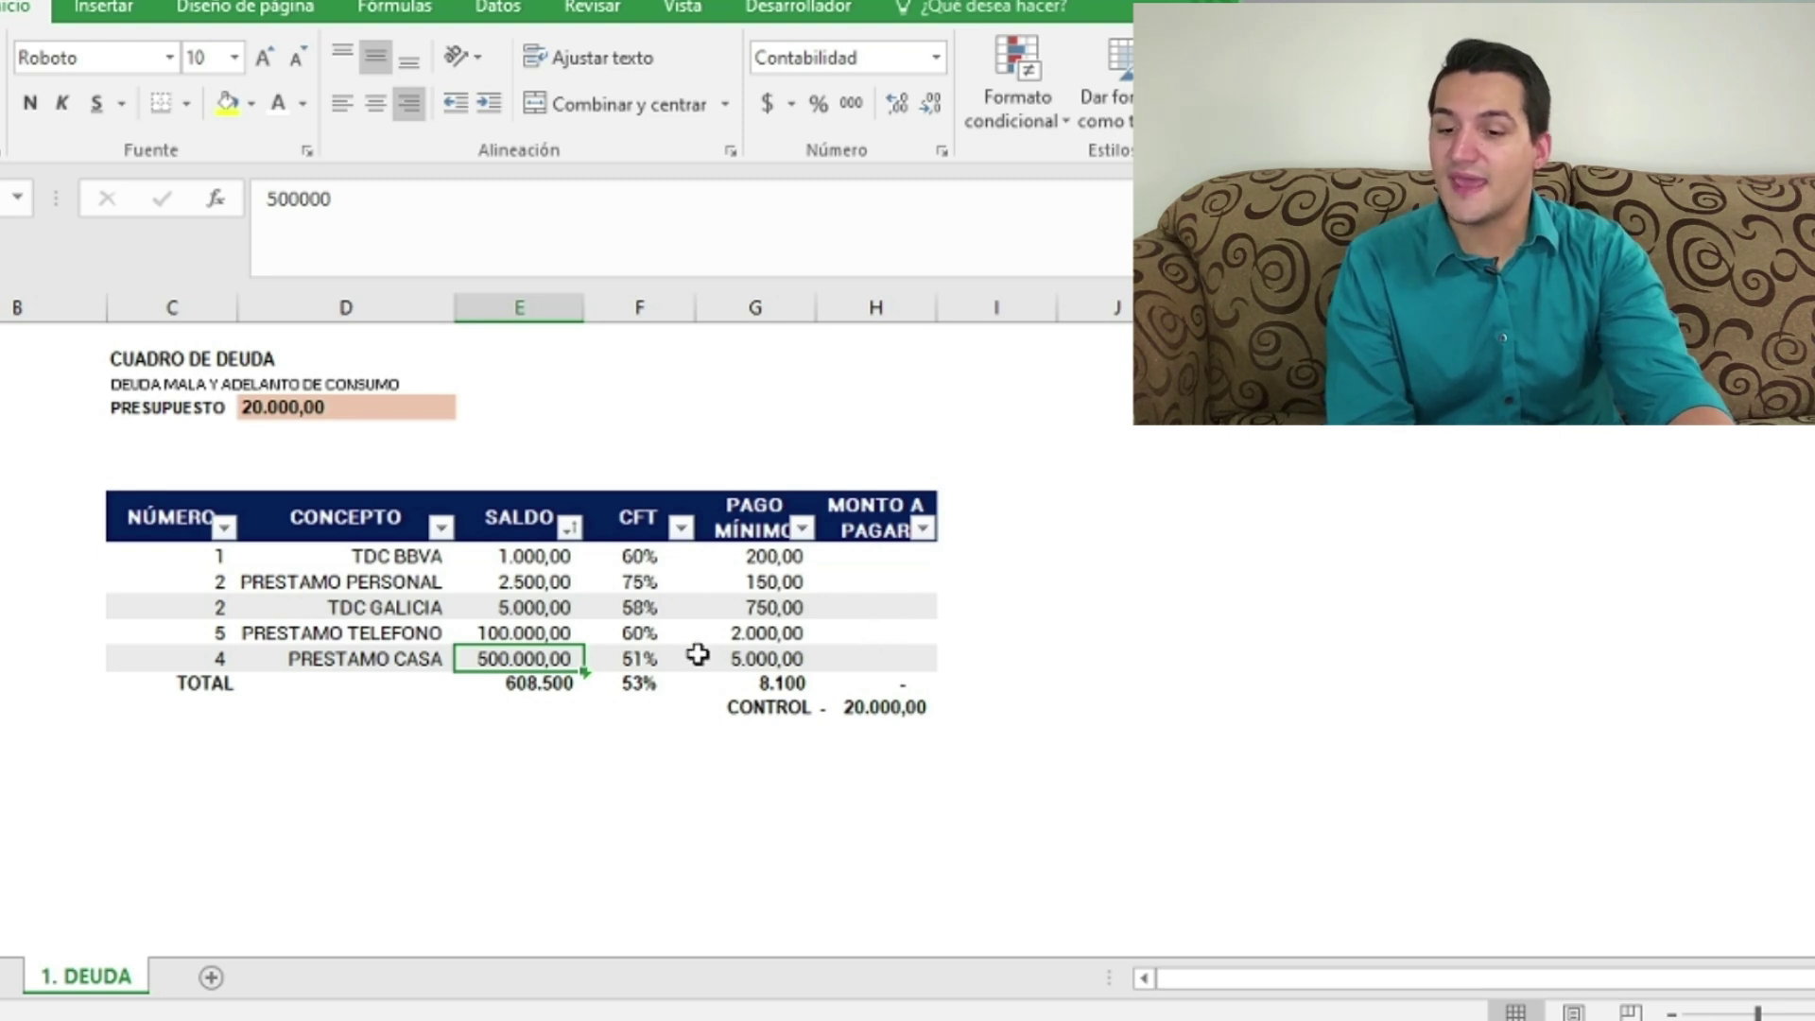
left_click(643, 578)
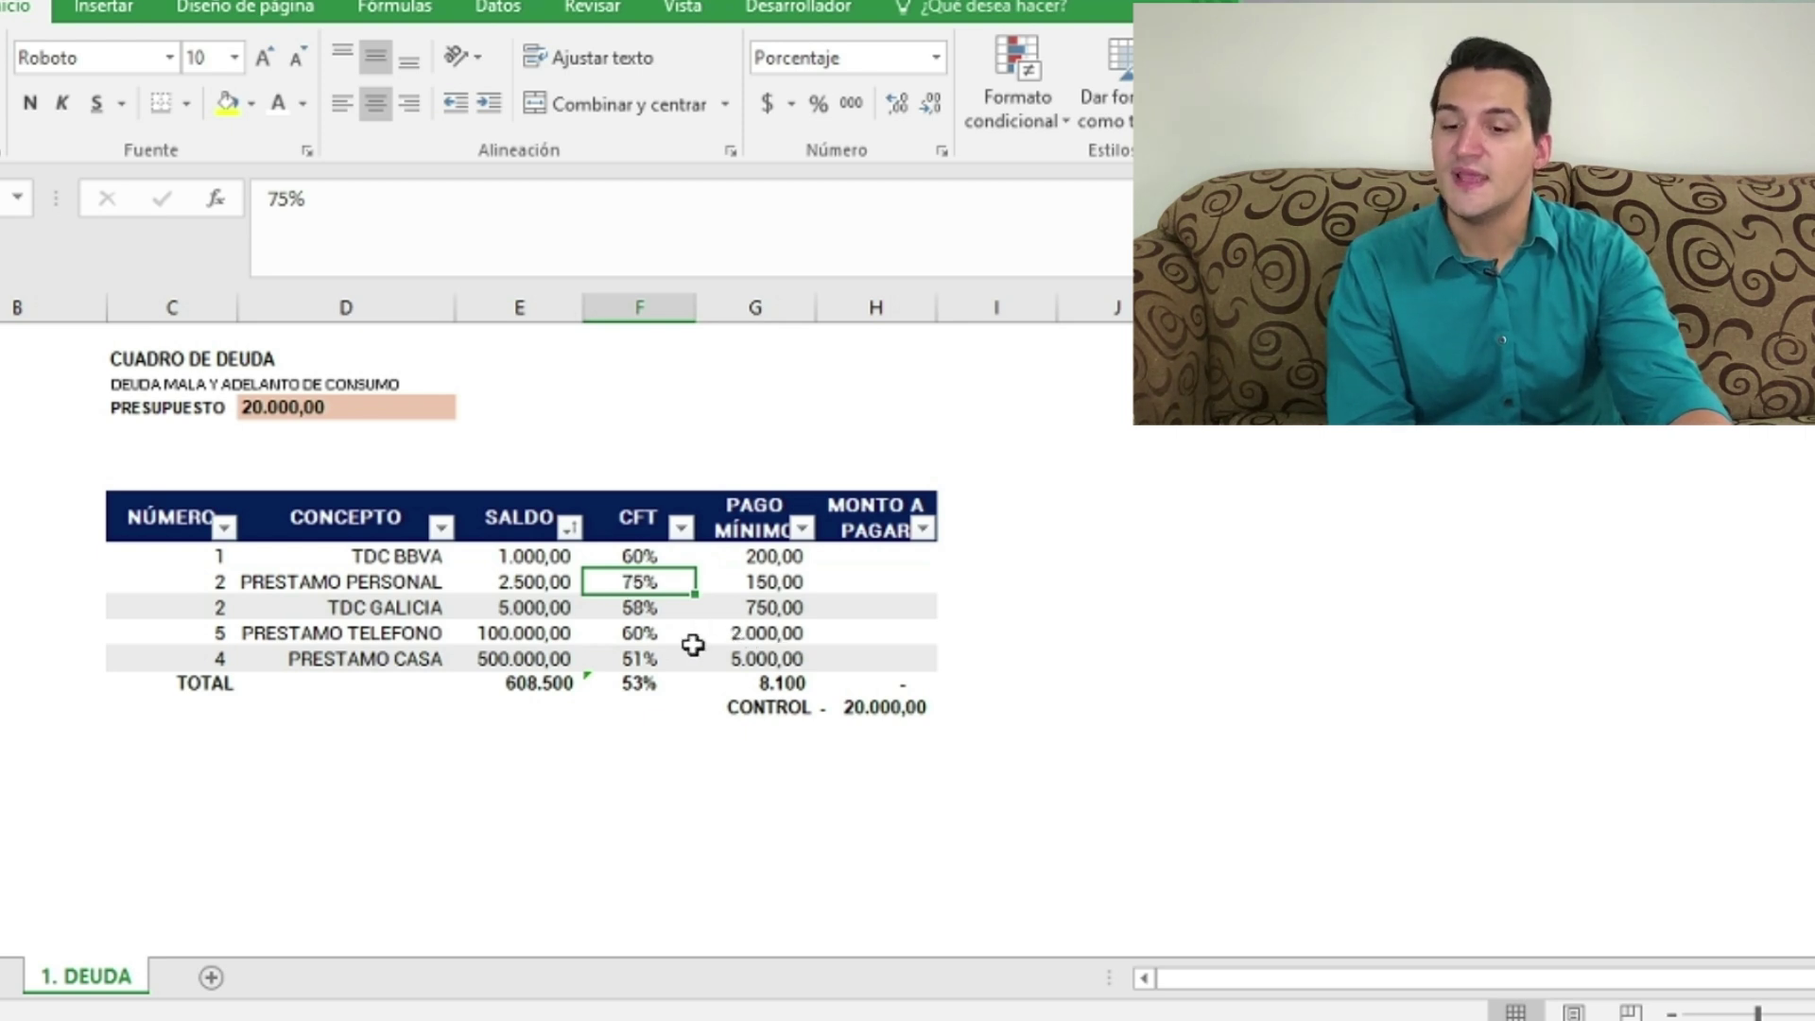
left_click(652, 633)
left_click(640, 583)
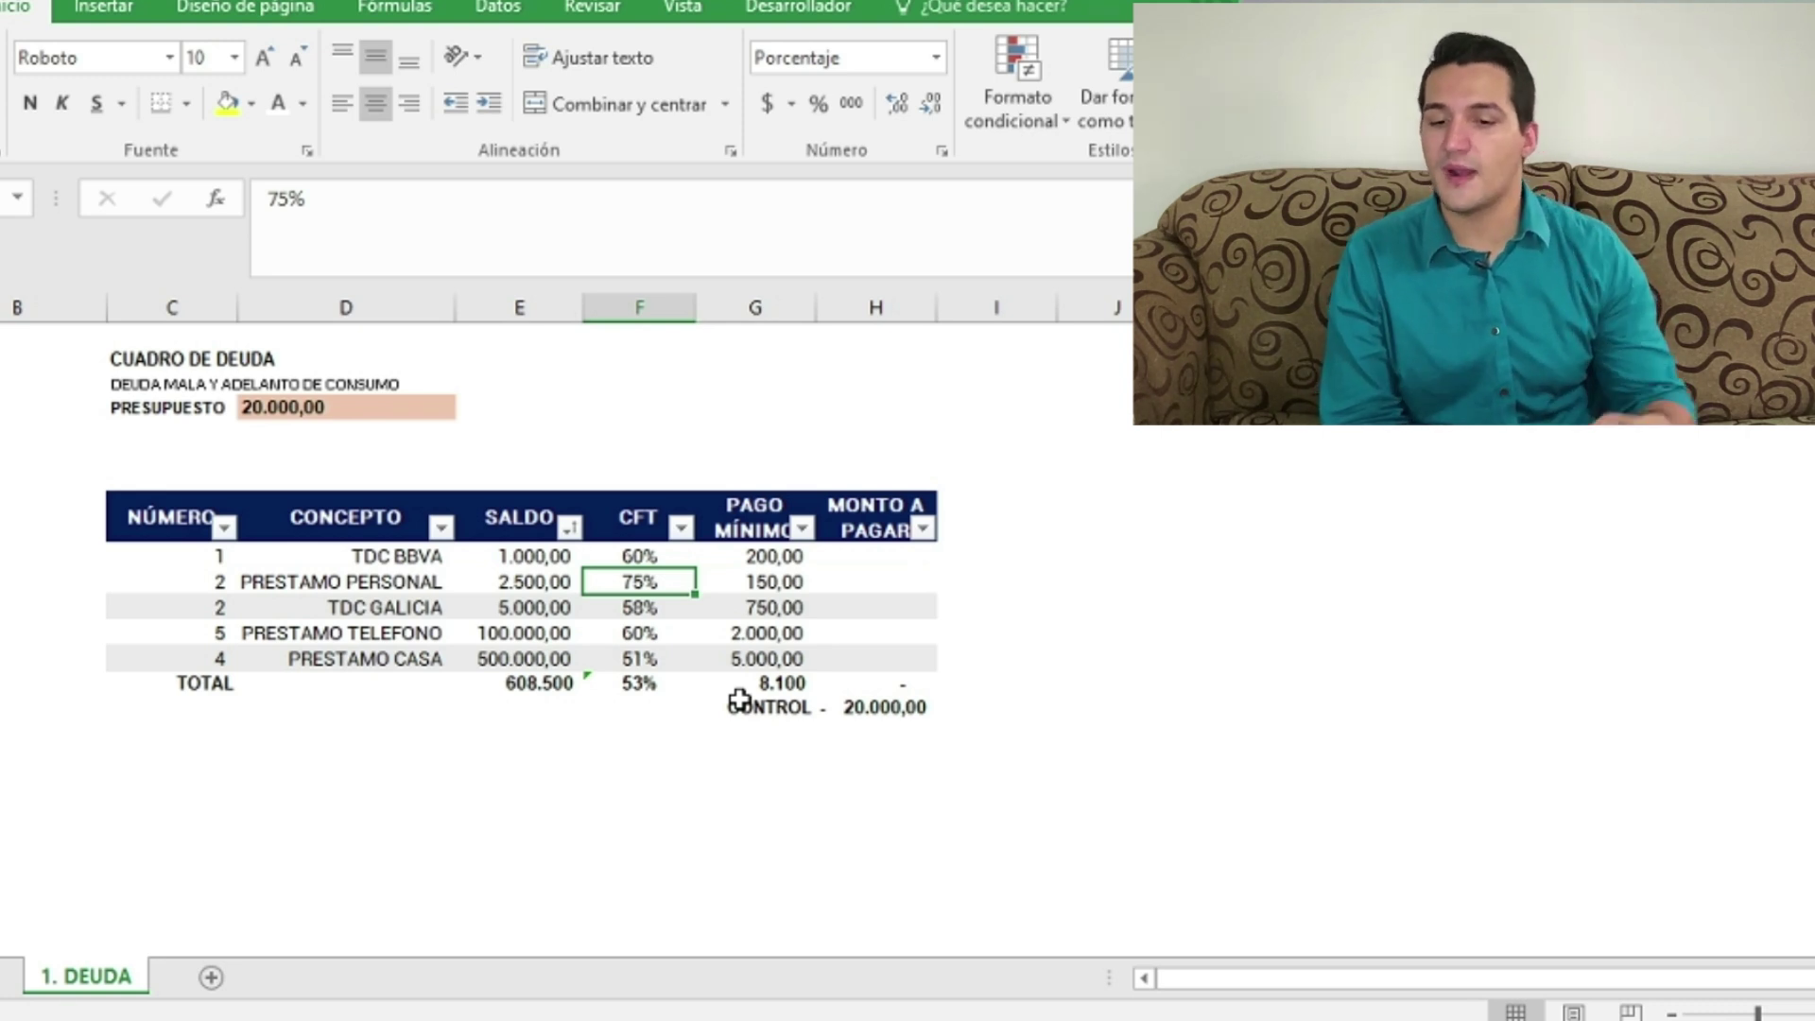
Step: Sort the debt table by CFT from largest to smallest, keeping the TOTAL row below the debts after a blank row
left_click(681, 528)
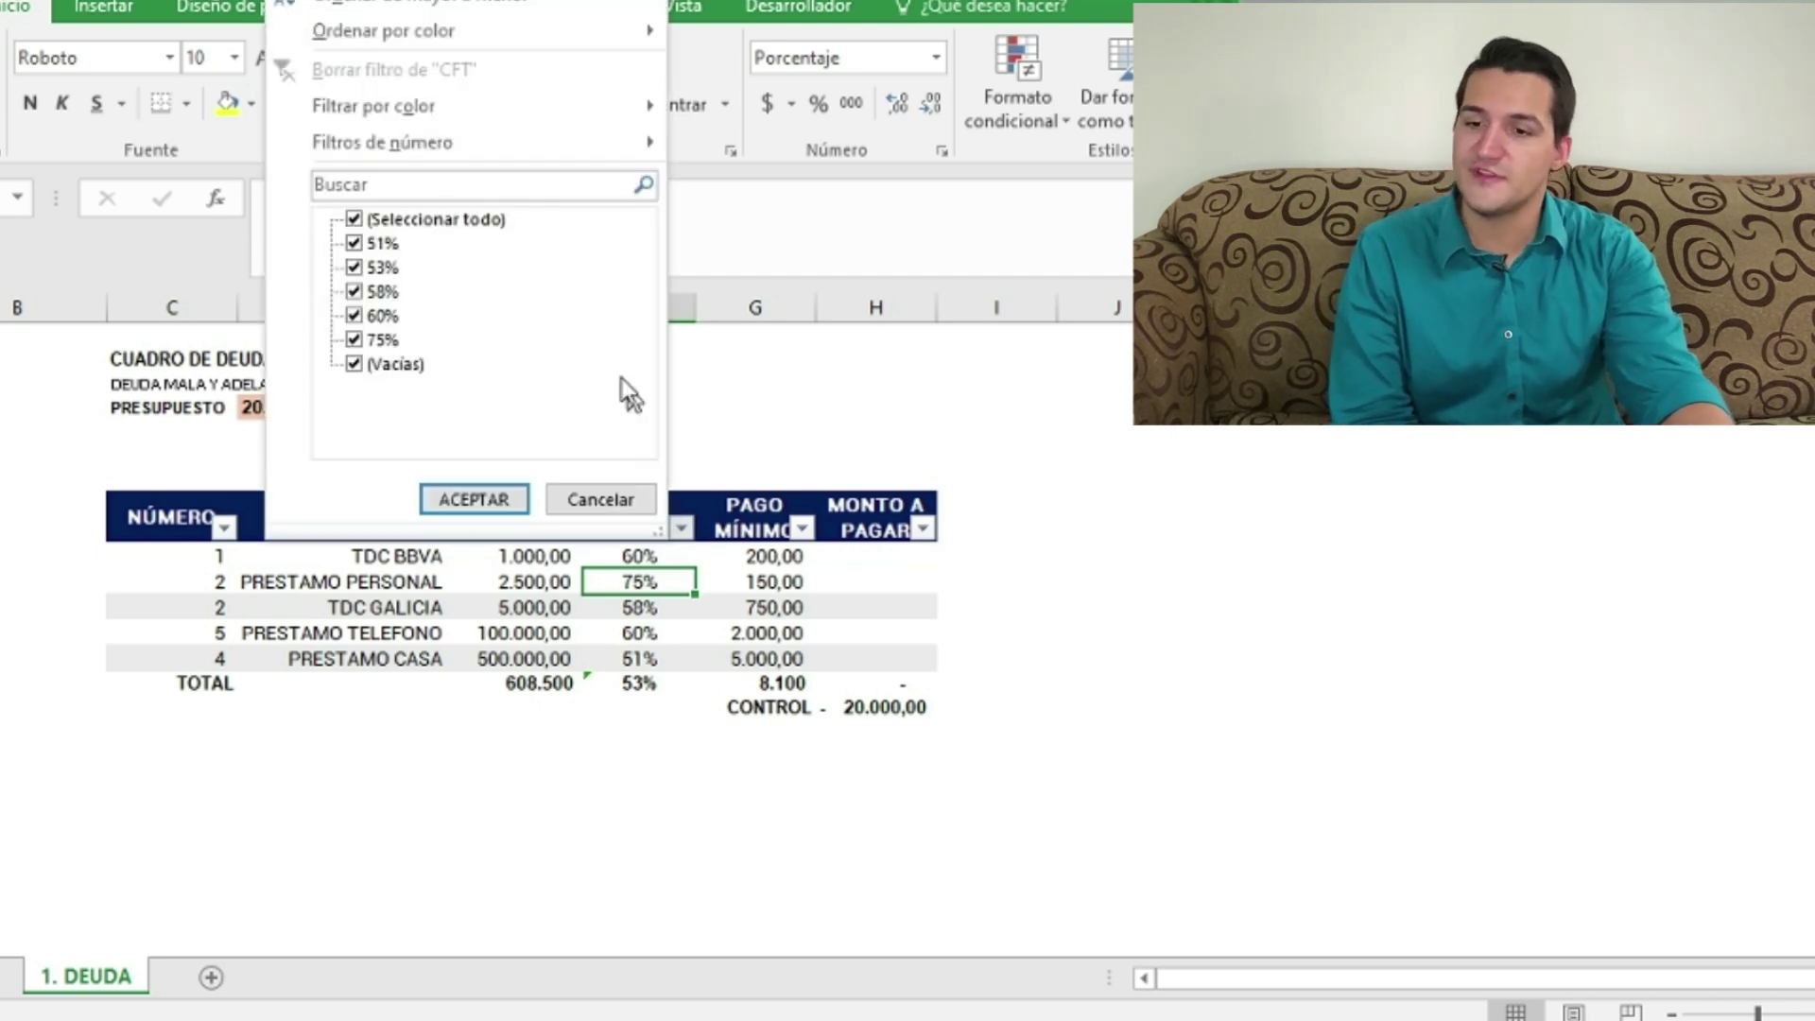
key("Escape")
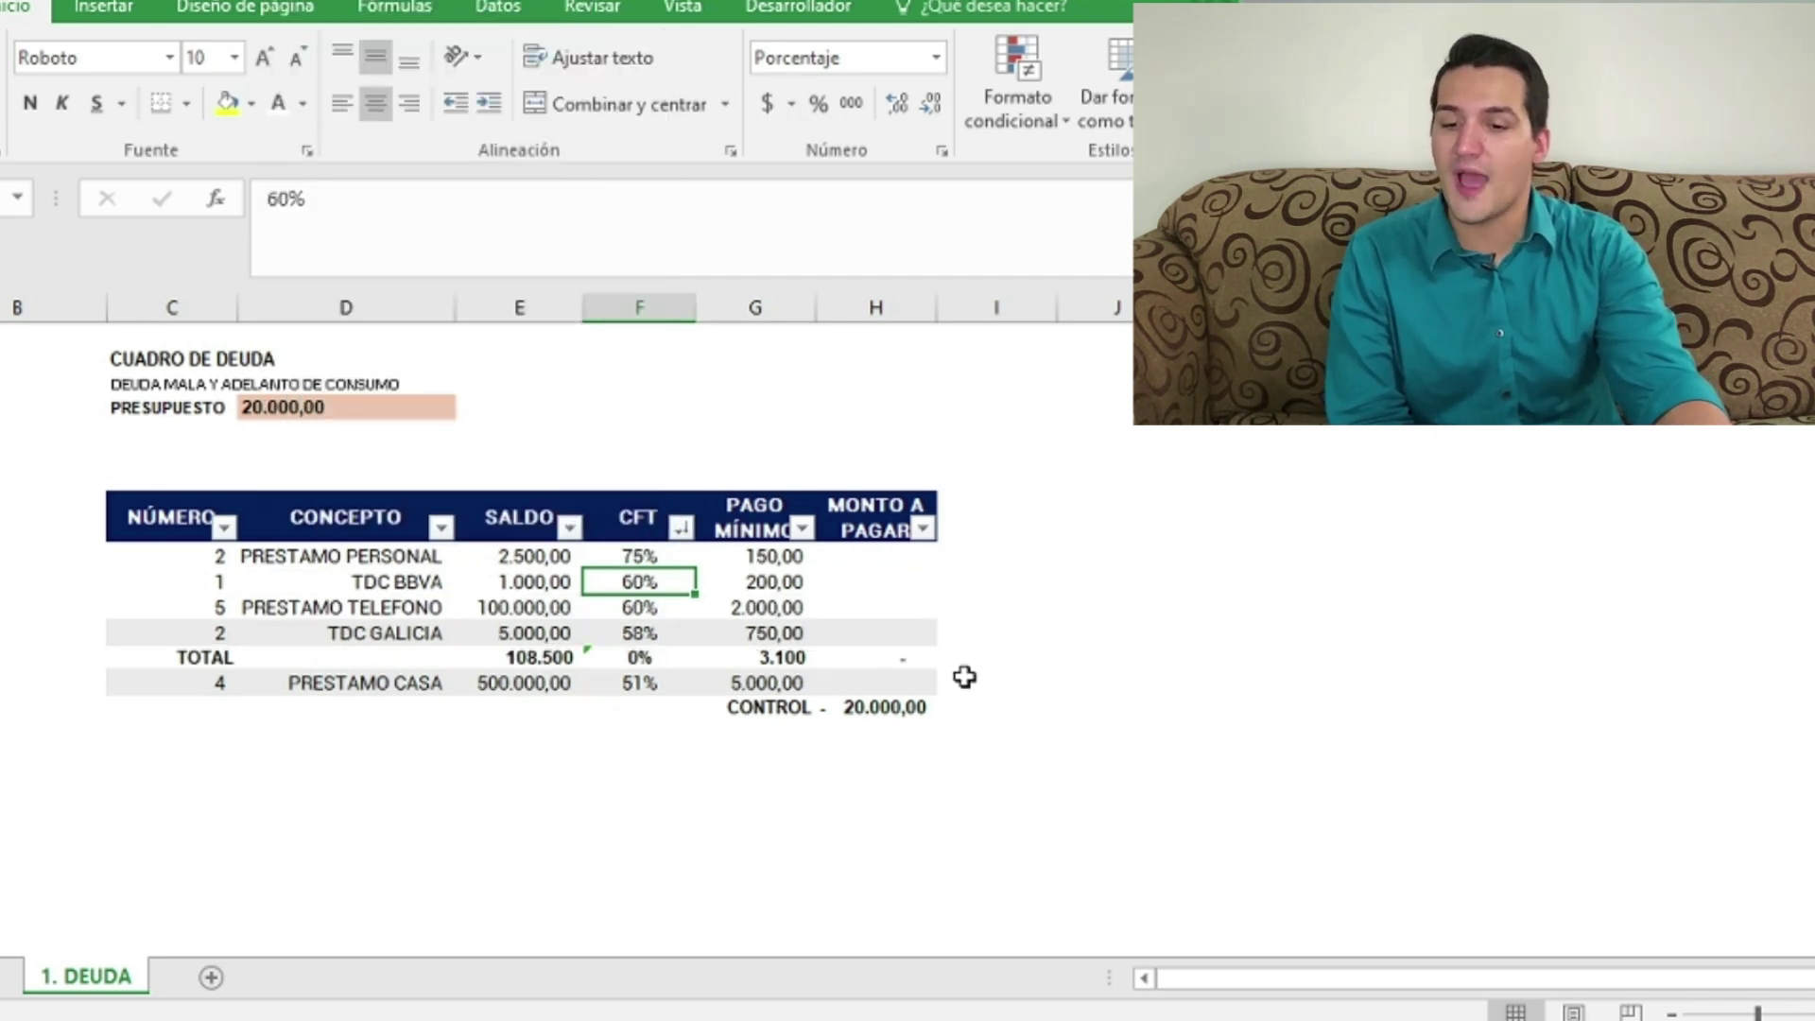
left_click(972, 673)
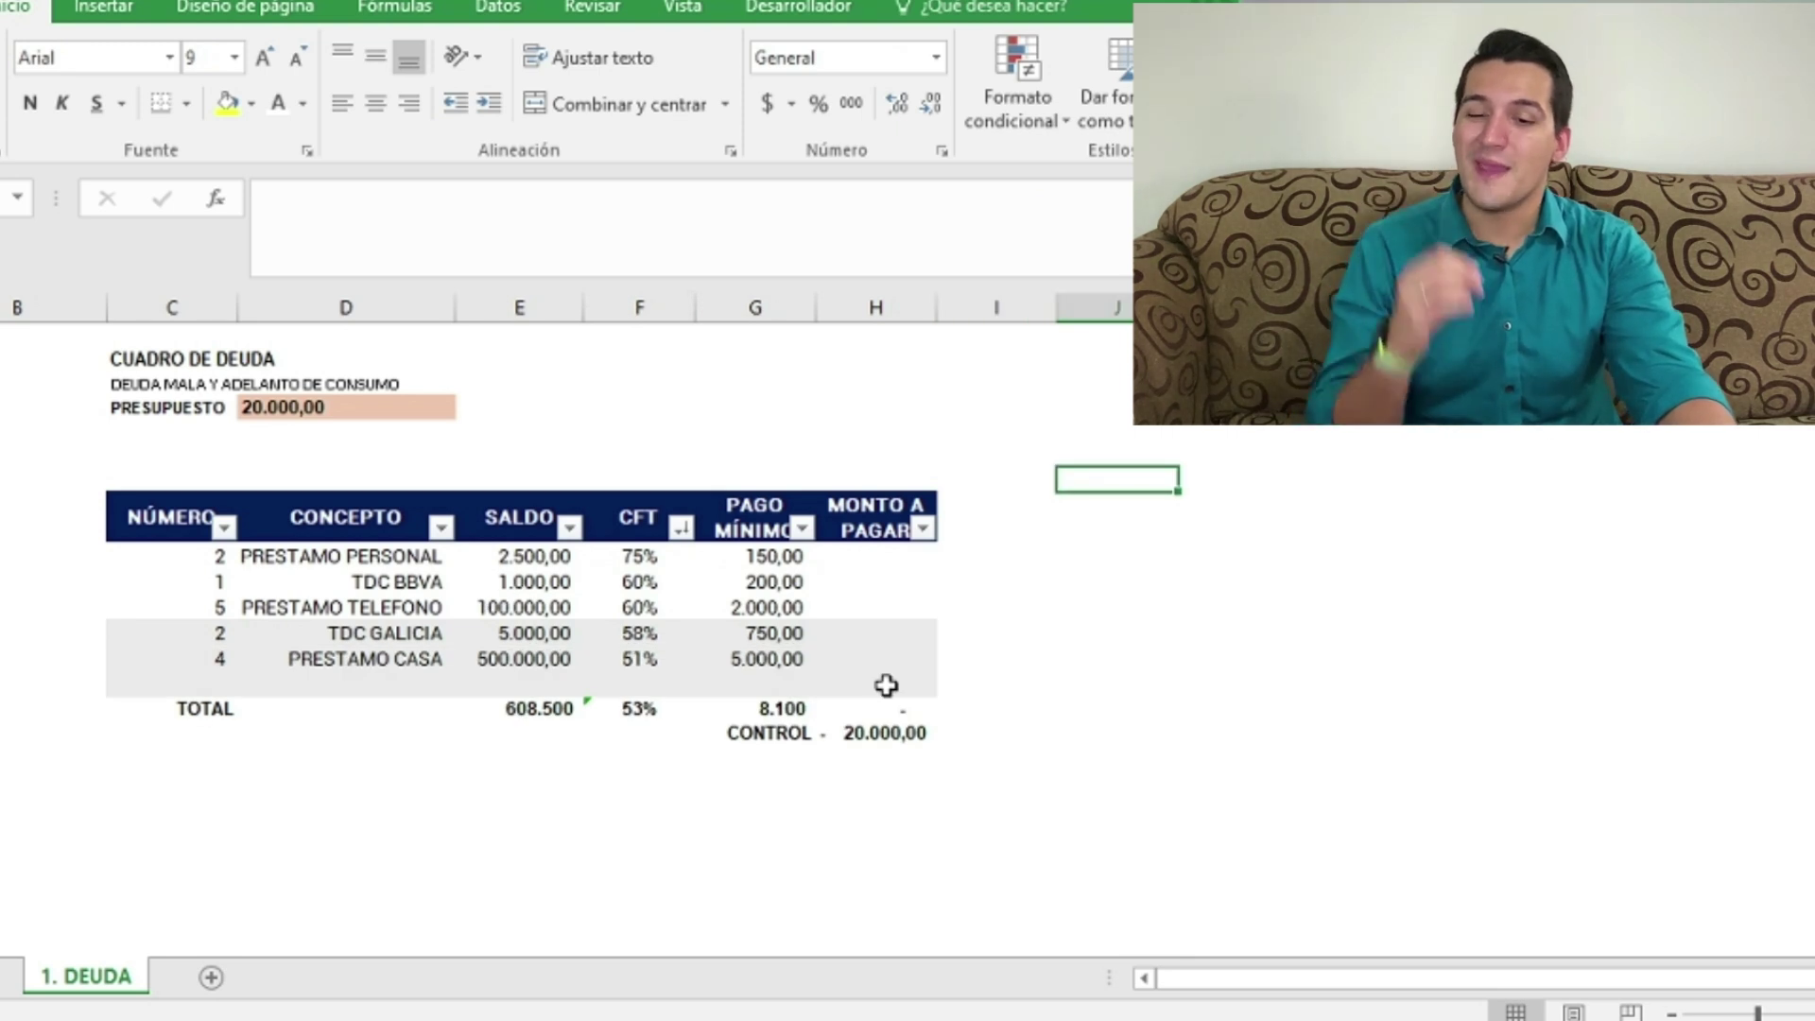
left_click(639, 560)
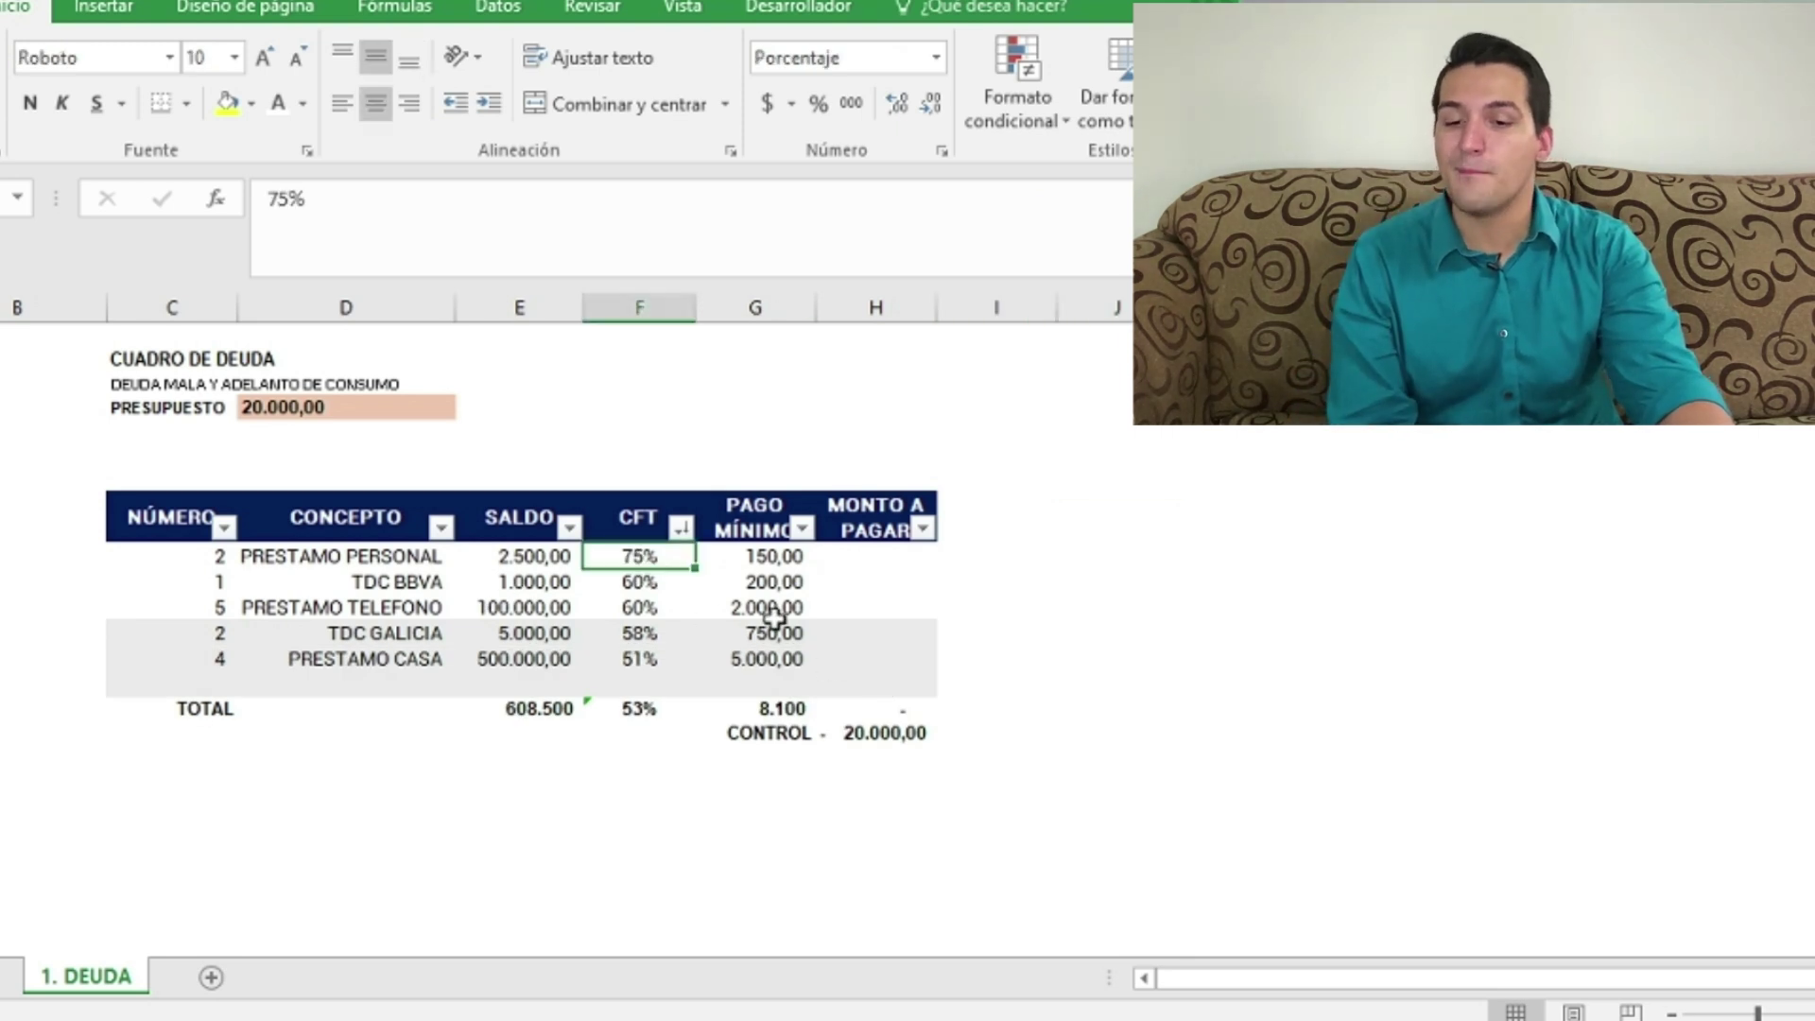
Step: Link MONTO A PAGAR to the minimum payment with =+G13 for PRESTAMO CASA and =+G12 for TDC GALICIA
left_click(855, 658)
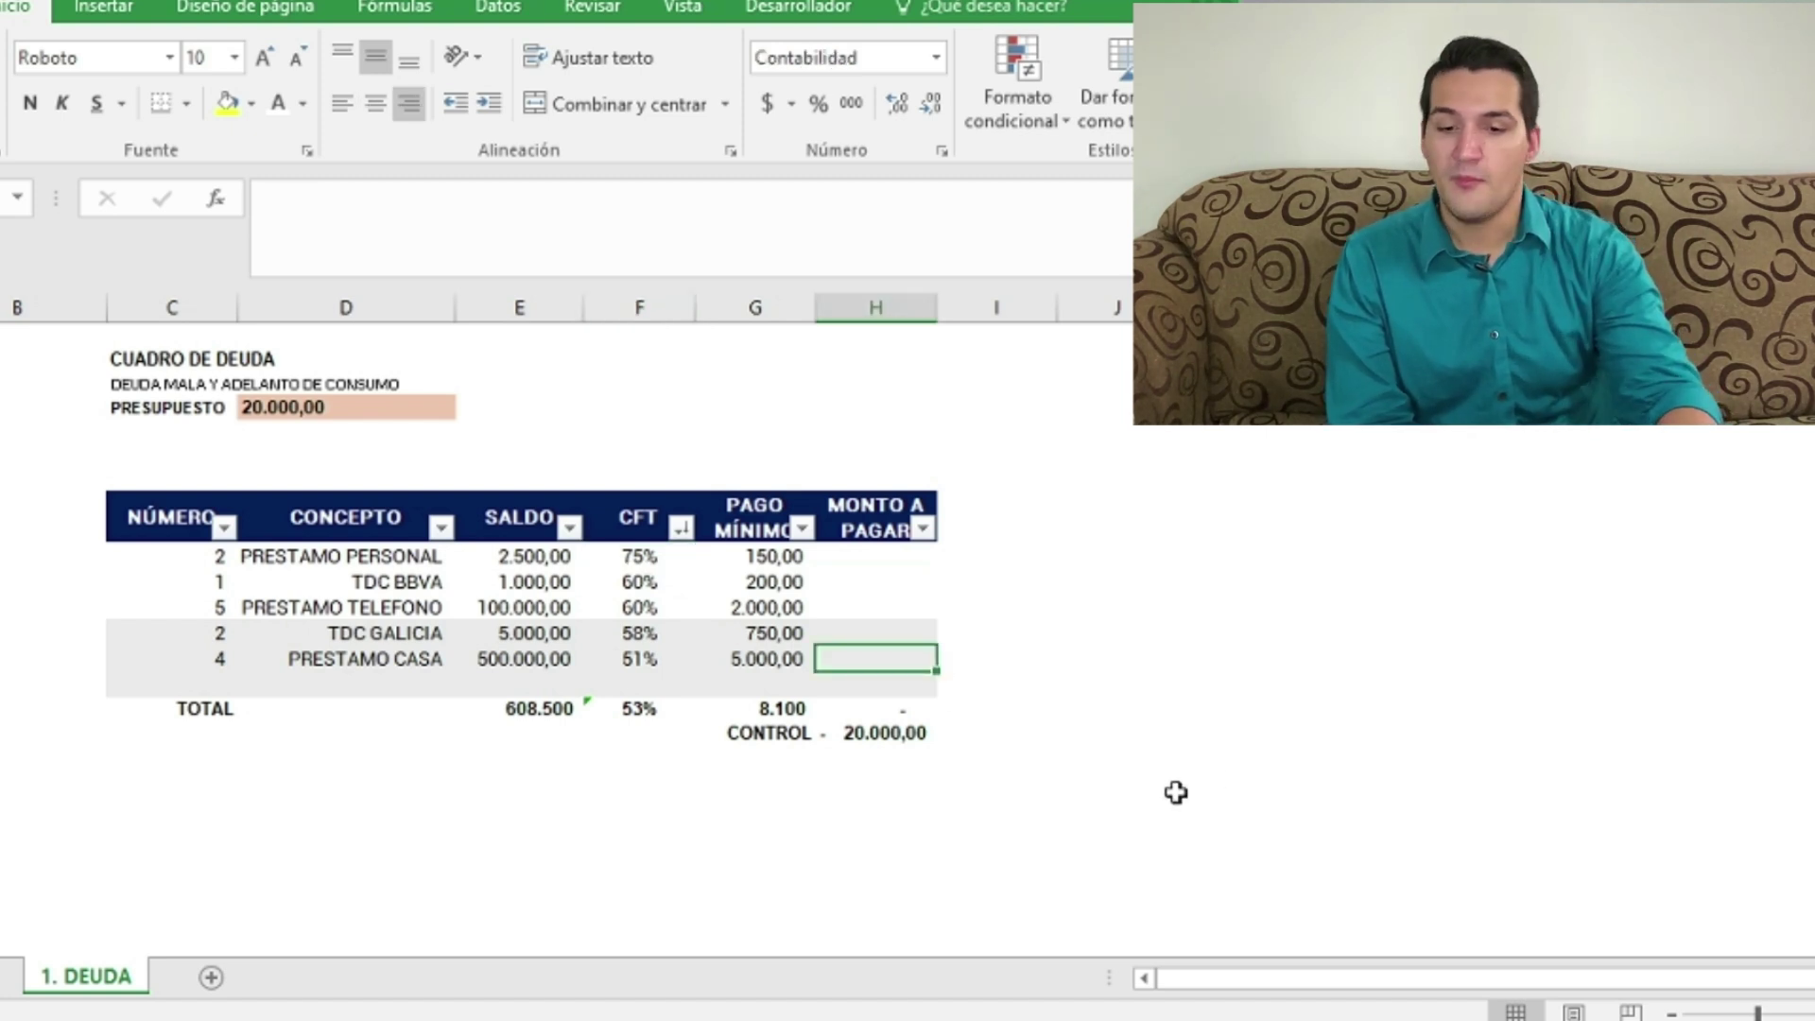
type("=+G13")
key("Return")
key("Up")
key("Up")
type("=+G12")
key("Return")
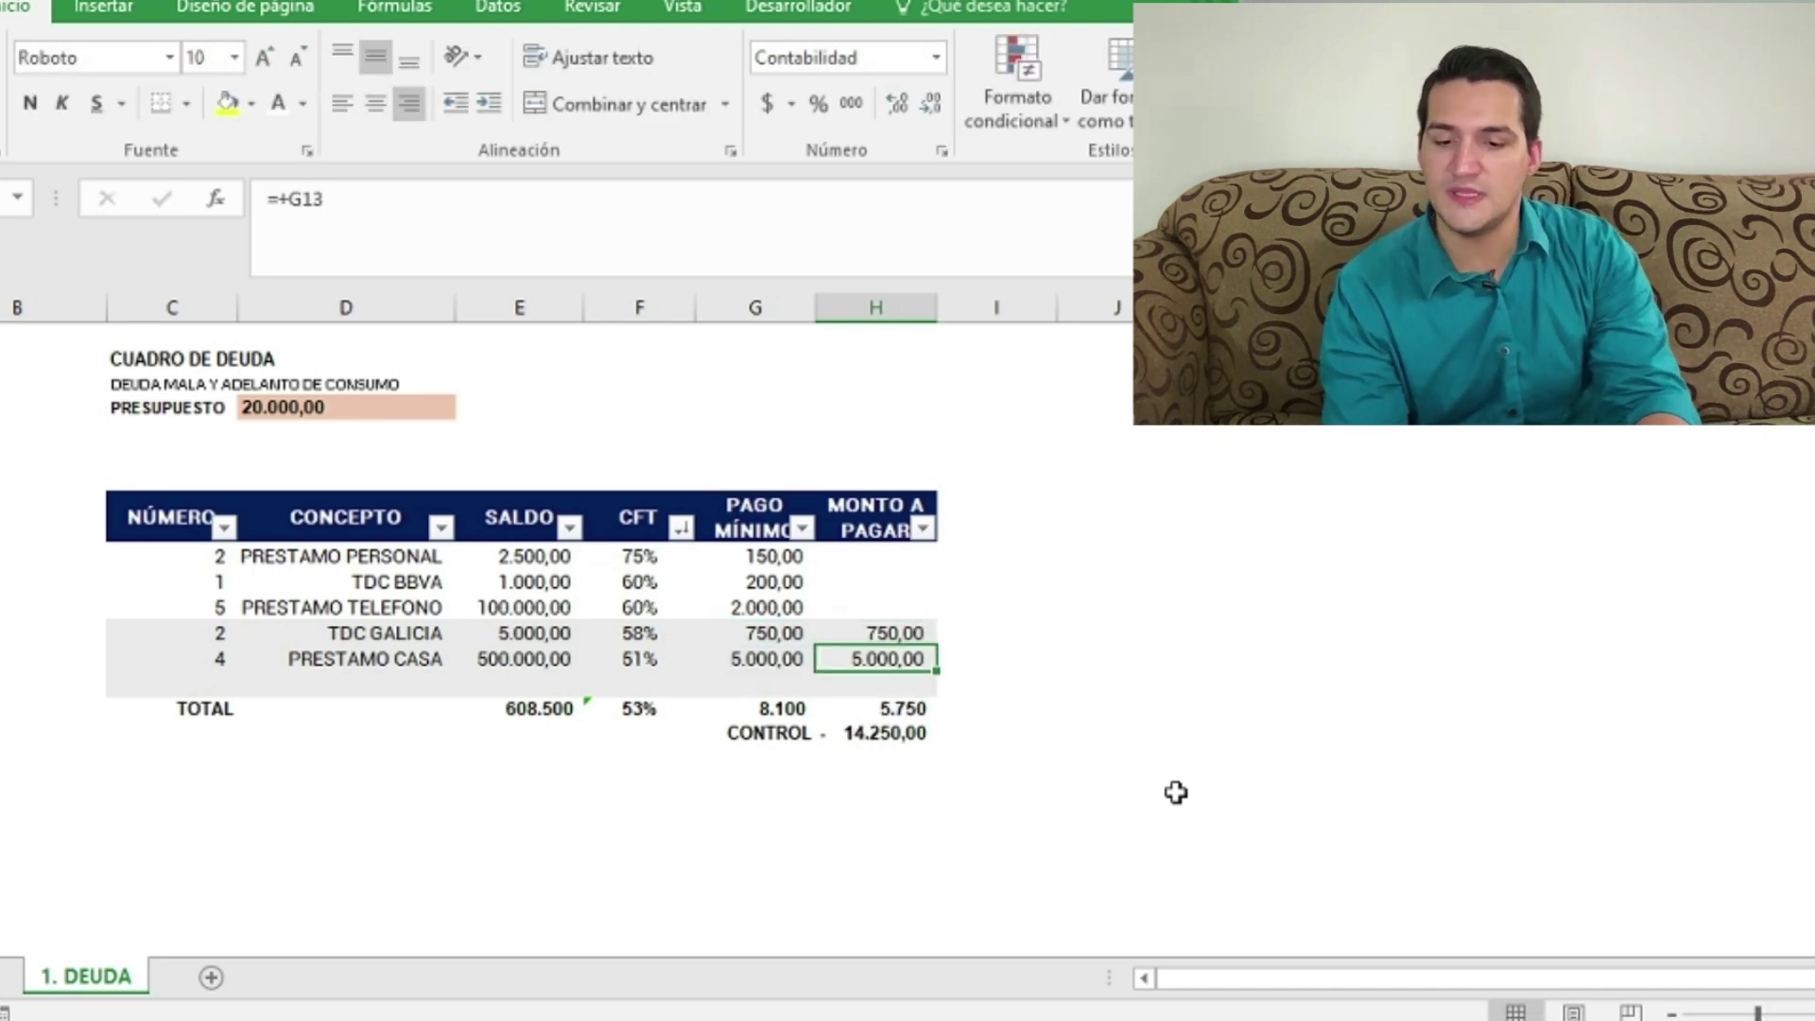
Step: Link MONTO A PAGAR to the minimum payment with =+G11 for PRESTAMO TELEFONO and =+G10 for TDC BBVA
key("Up")
key("Up")
type("=+G11")
key("Return")
key("Up")
key("Up")
type("=+G10")
key("Return")
key("Up")
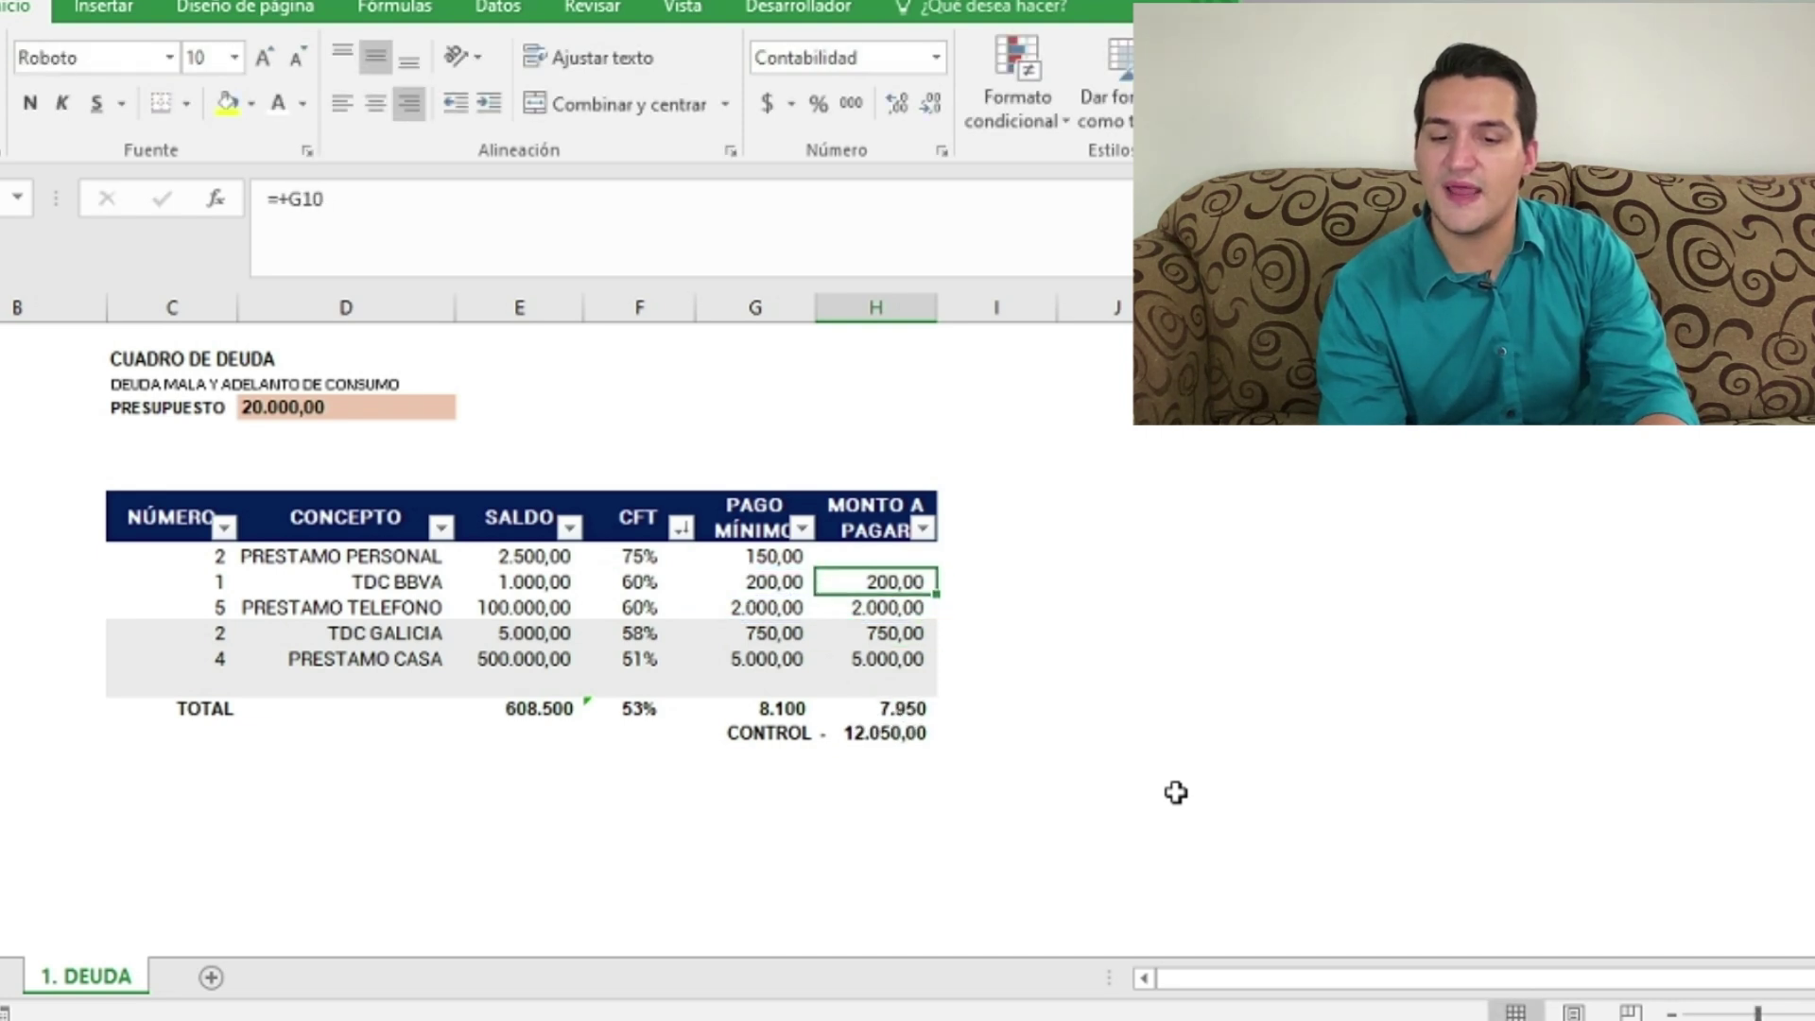
key("Up")
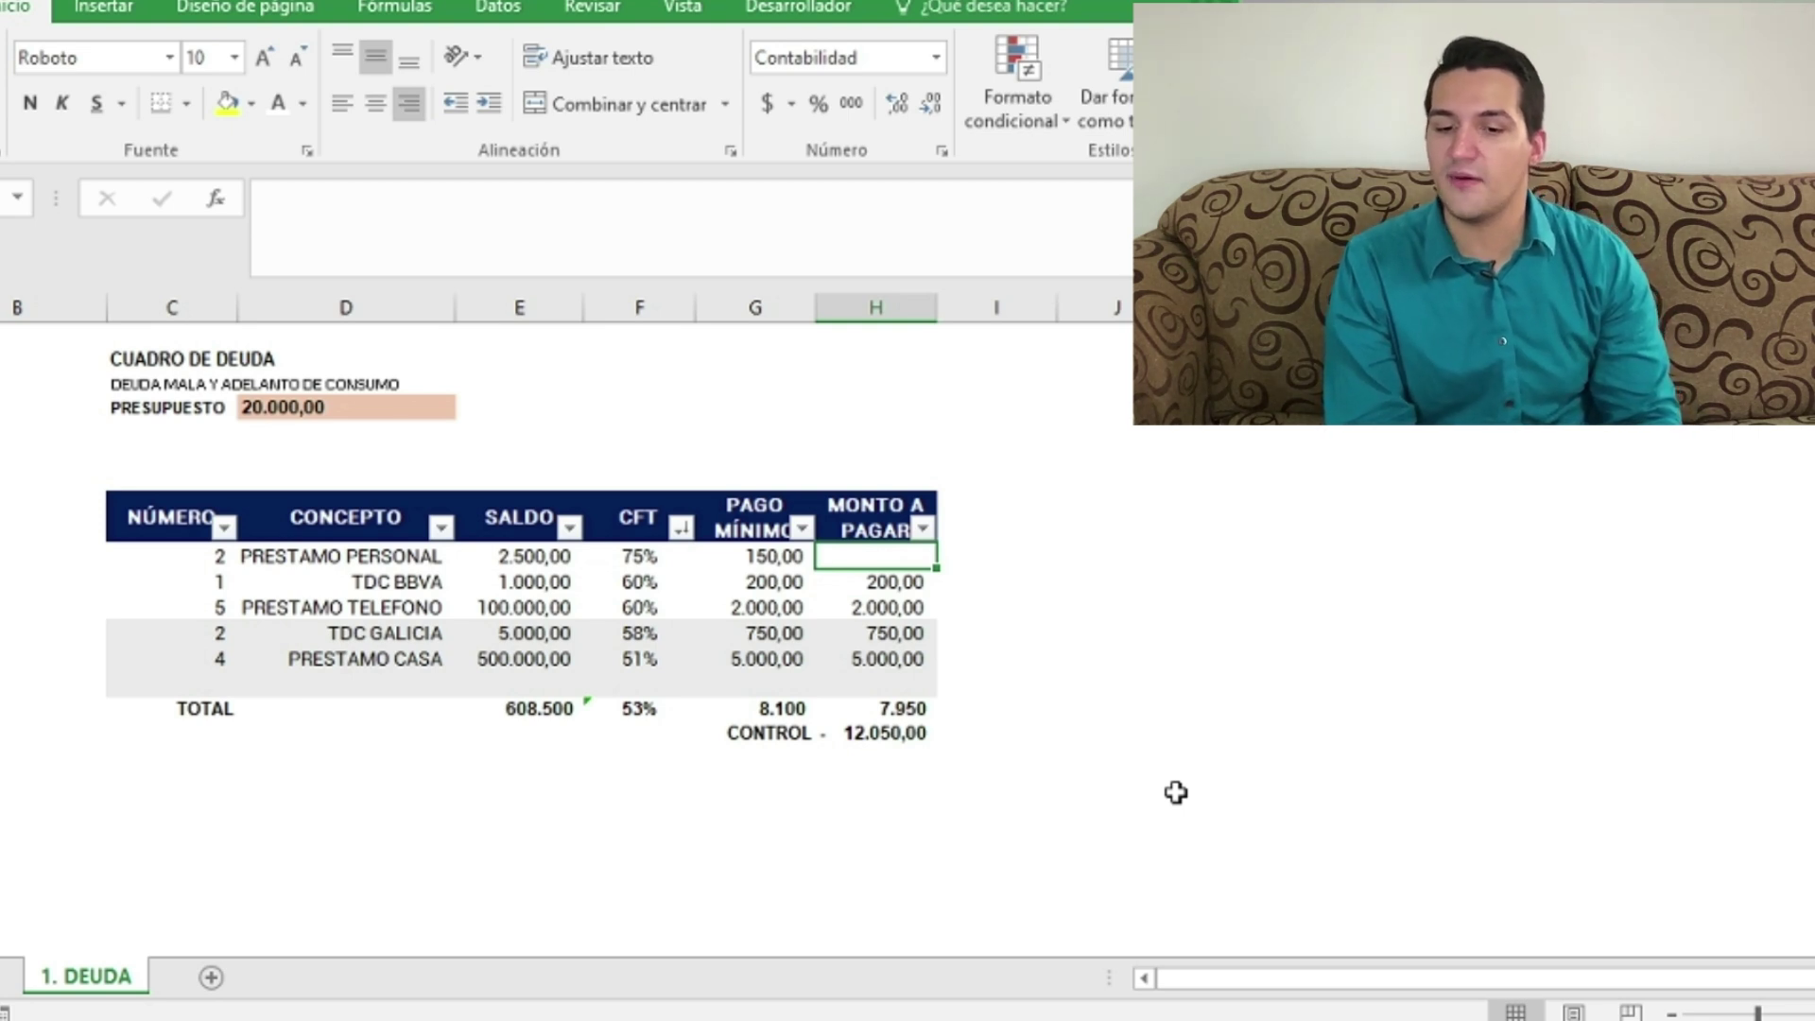
type("2500")
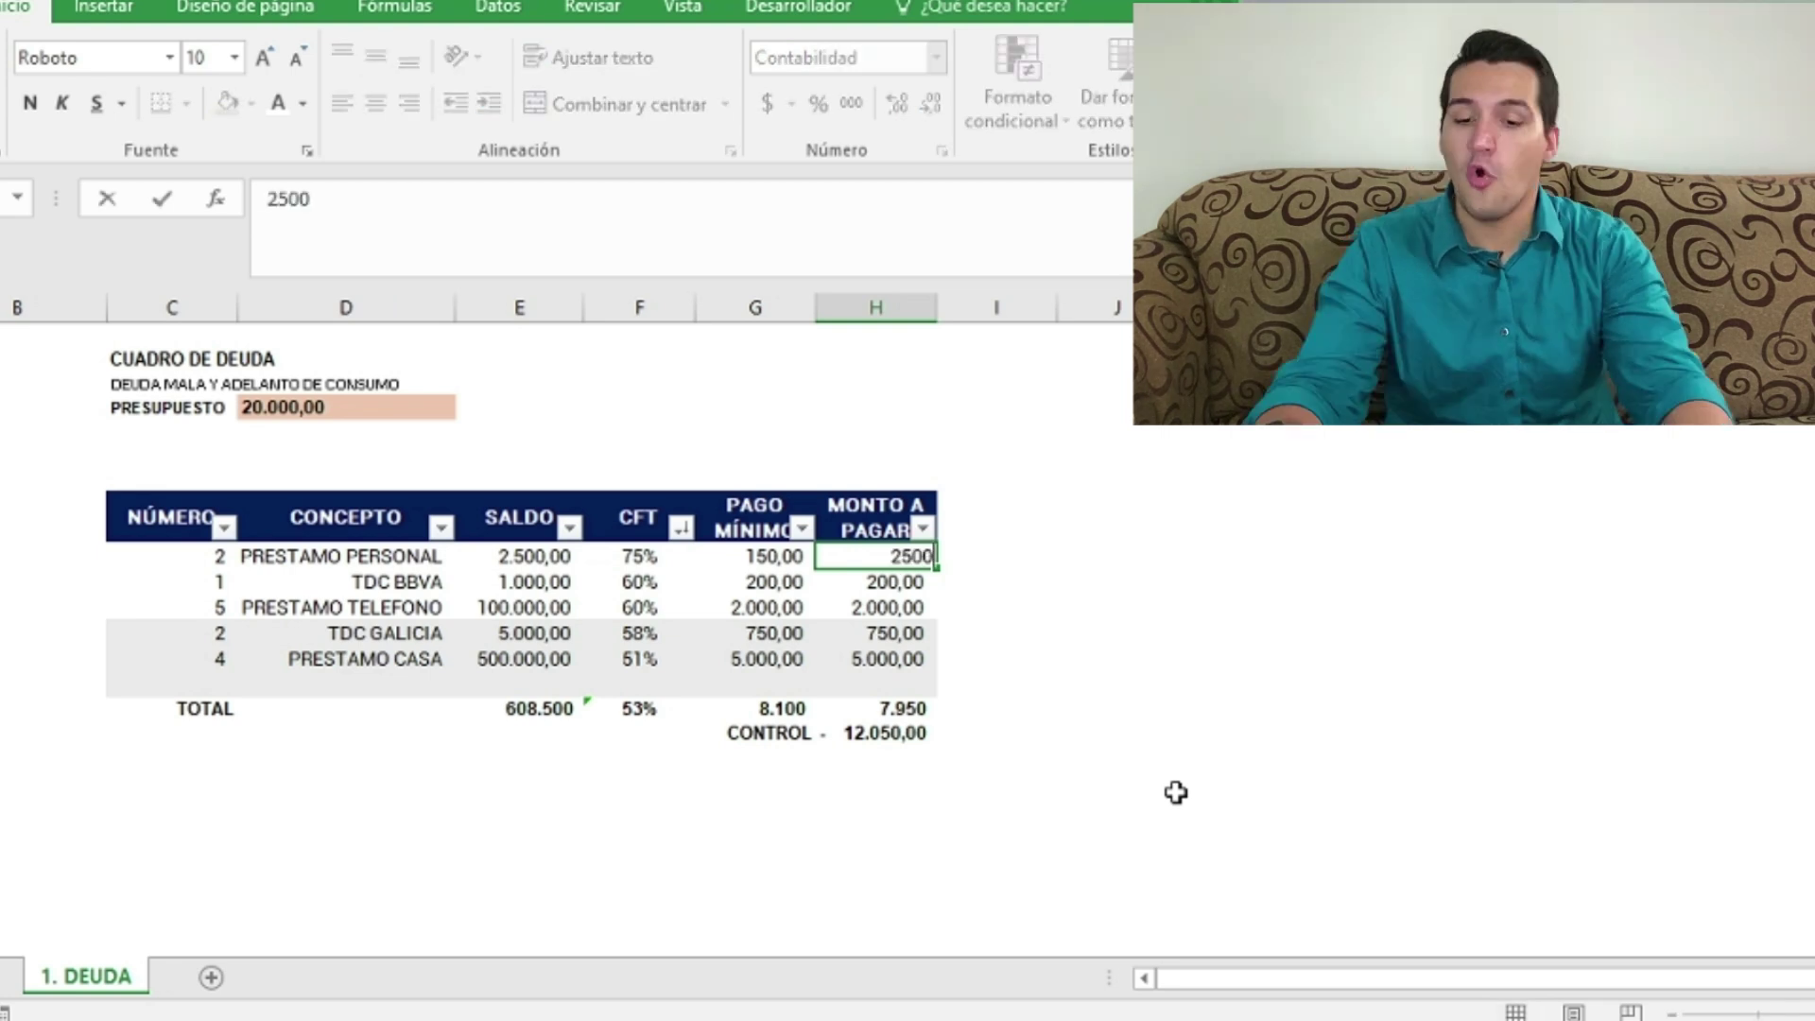
key("Escape")
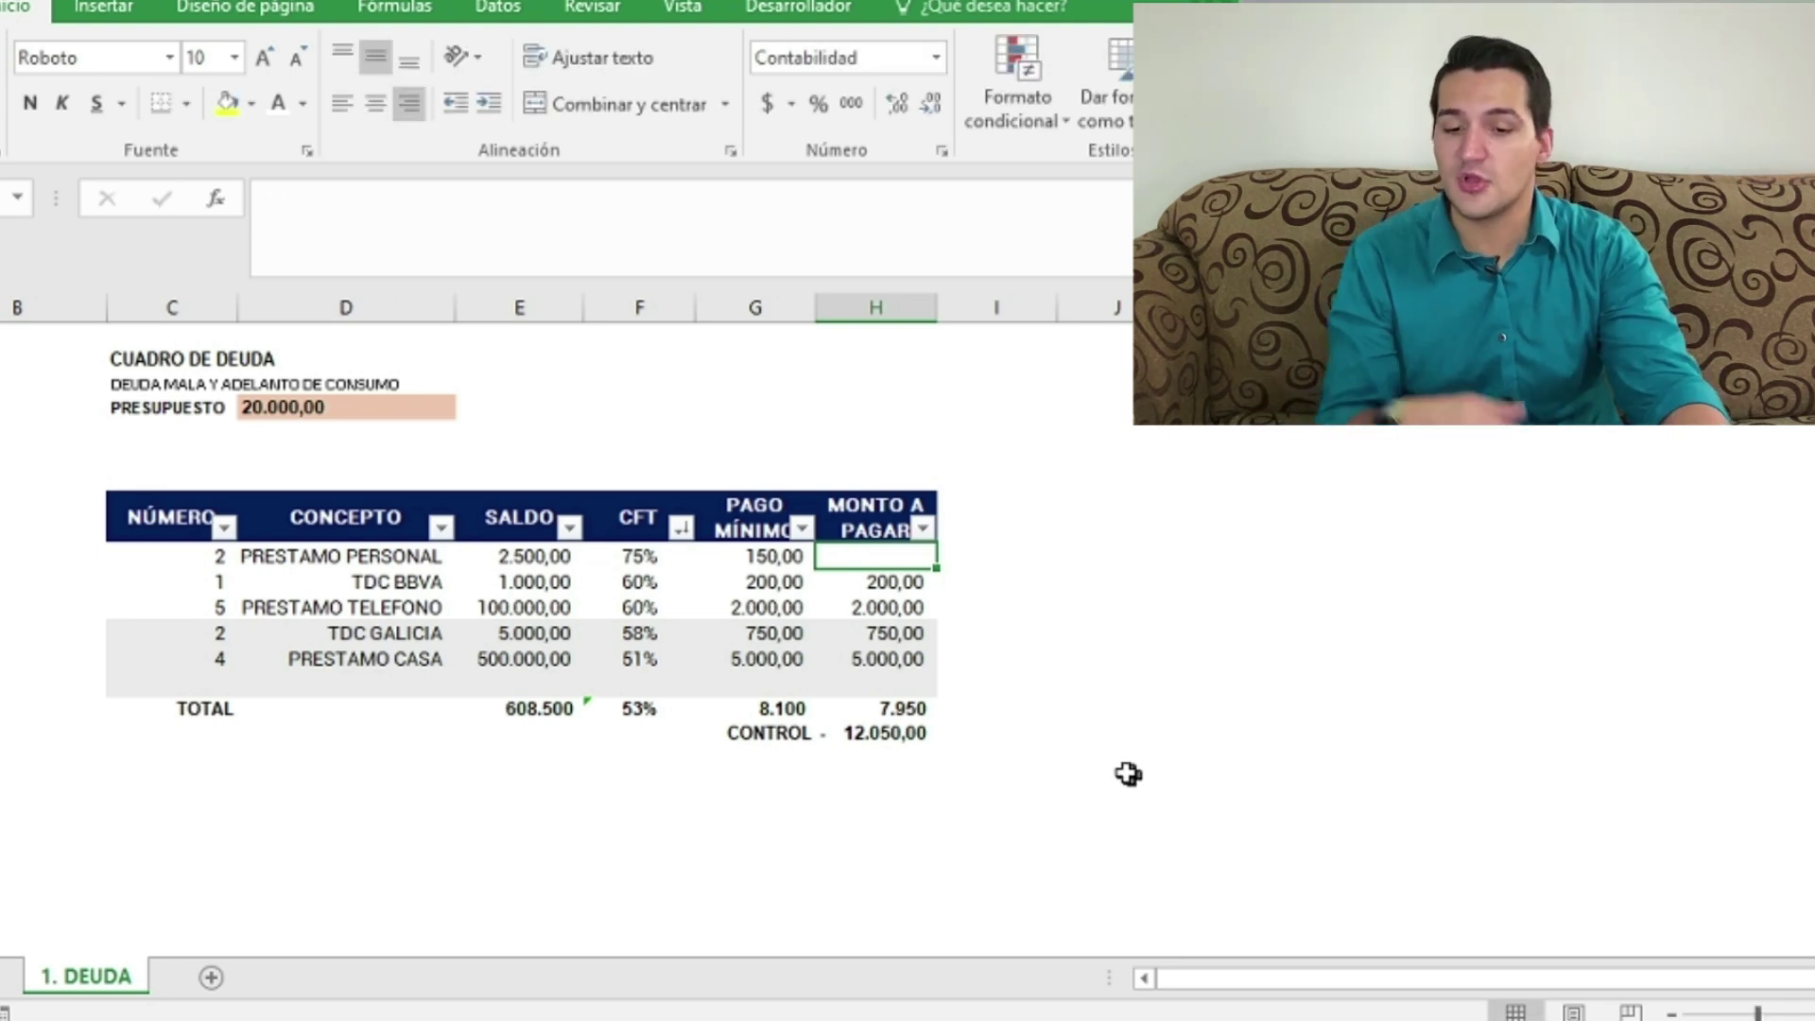
Step: Try a yellow fill on the MONTO A PAGAR total and the CONTROL amount, and undo it
left_click(874, 711)
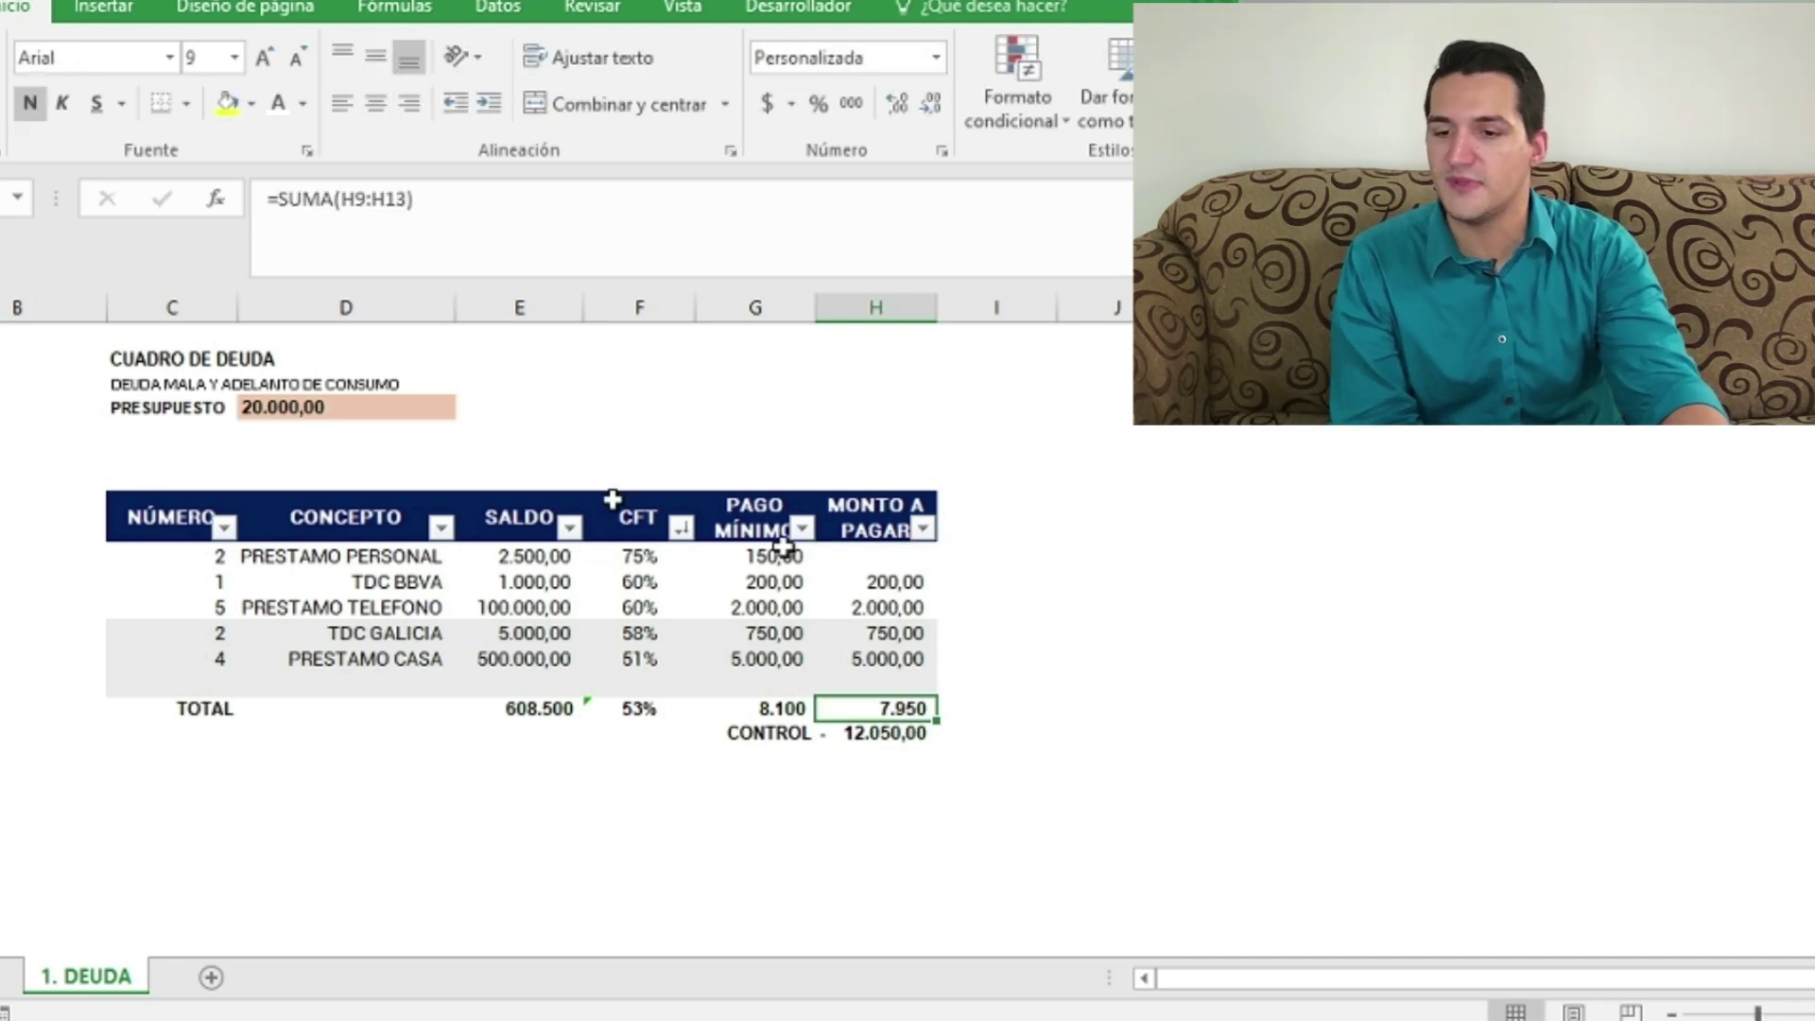
left_click(227, 102)
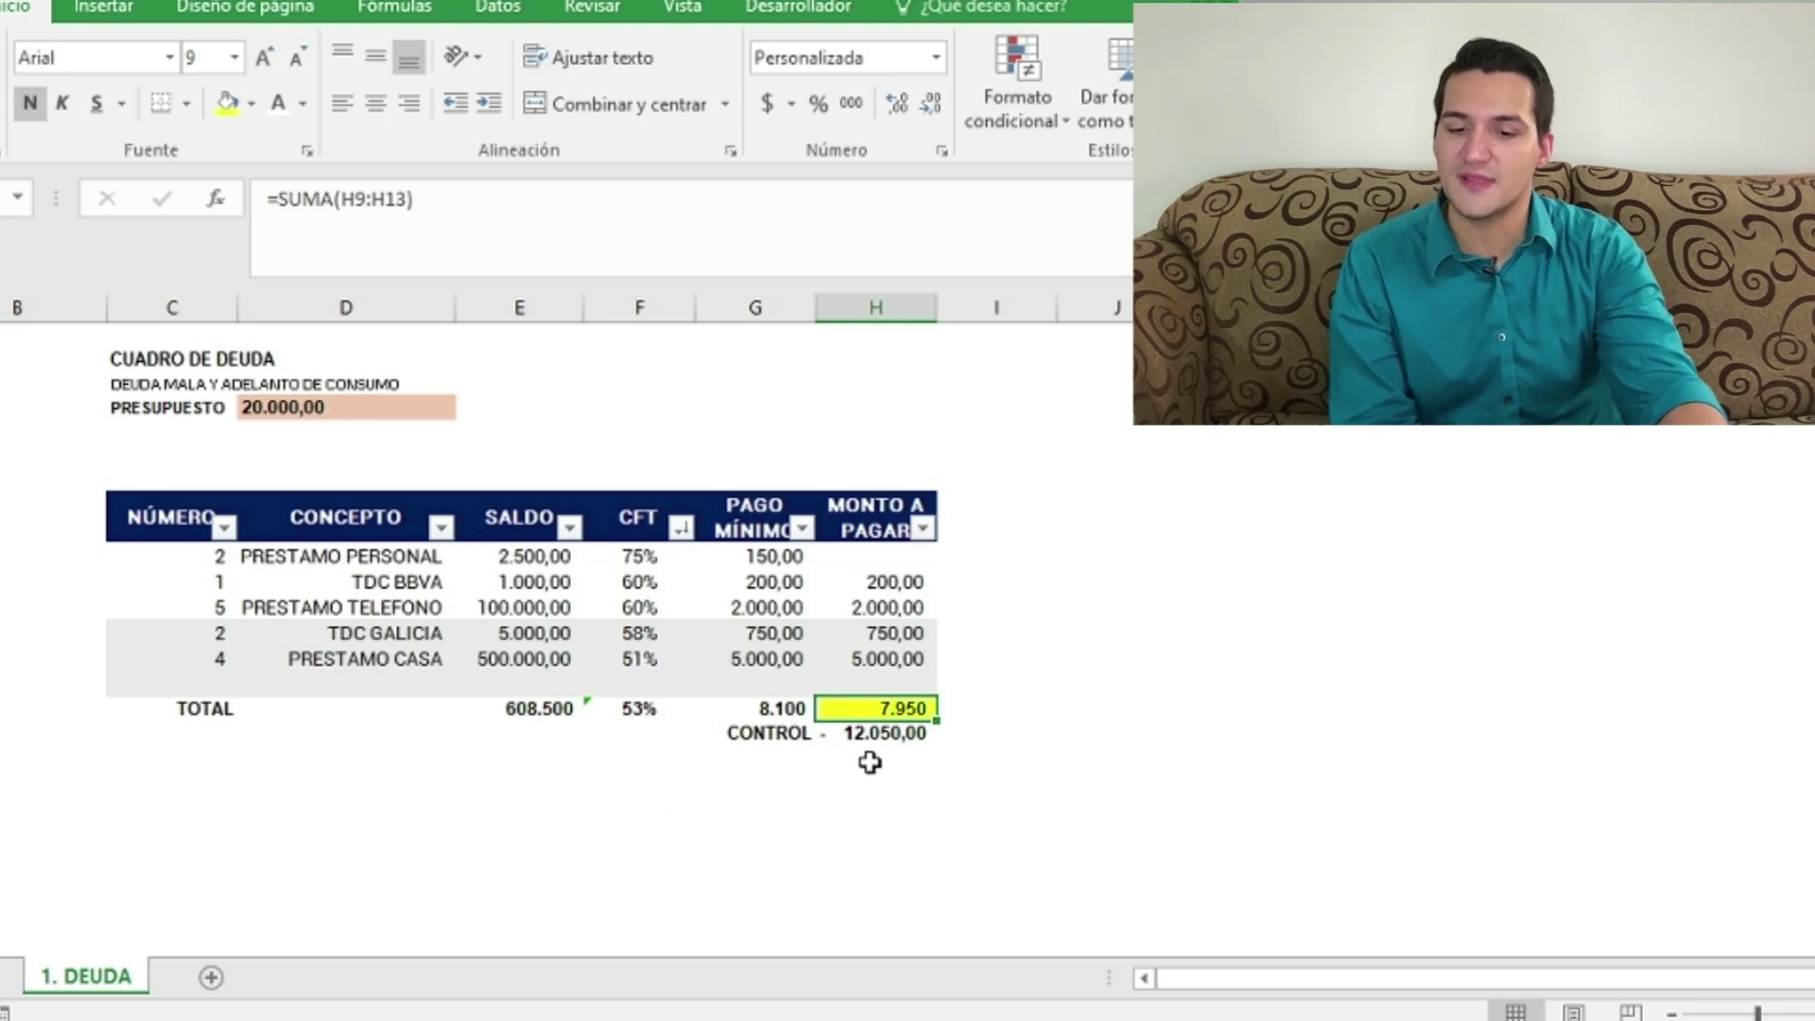
left_click(855, 734)
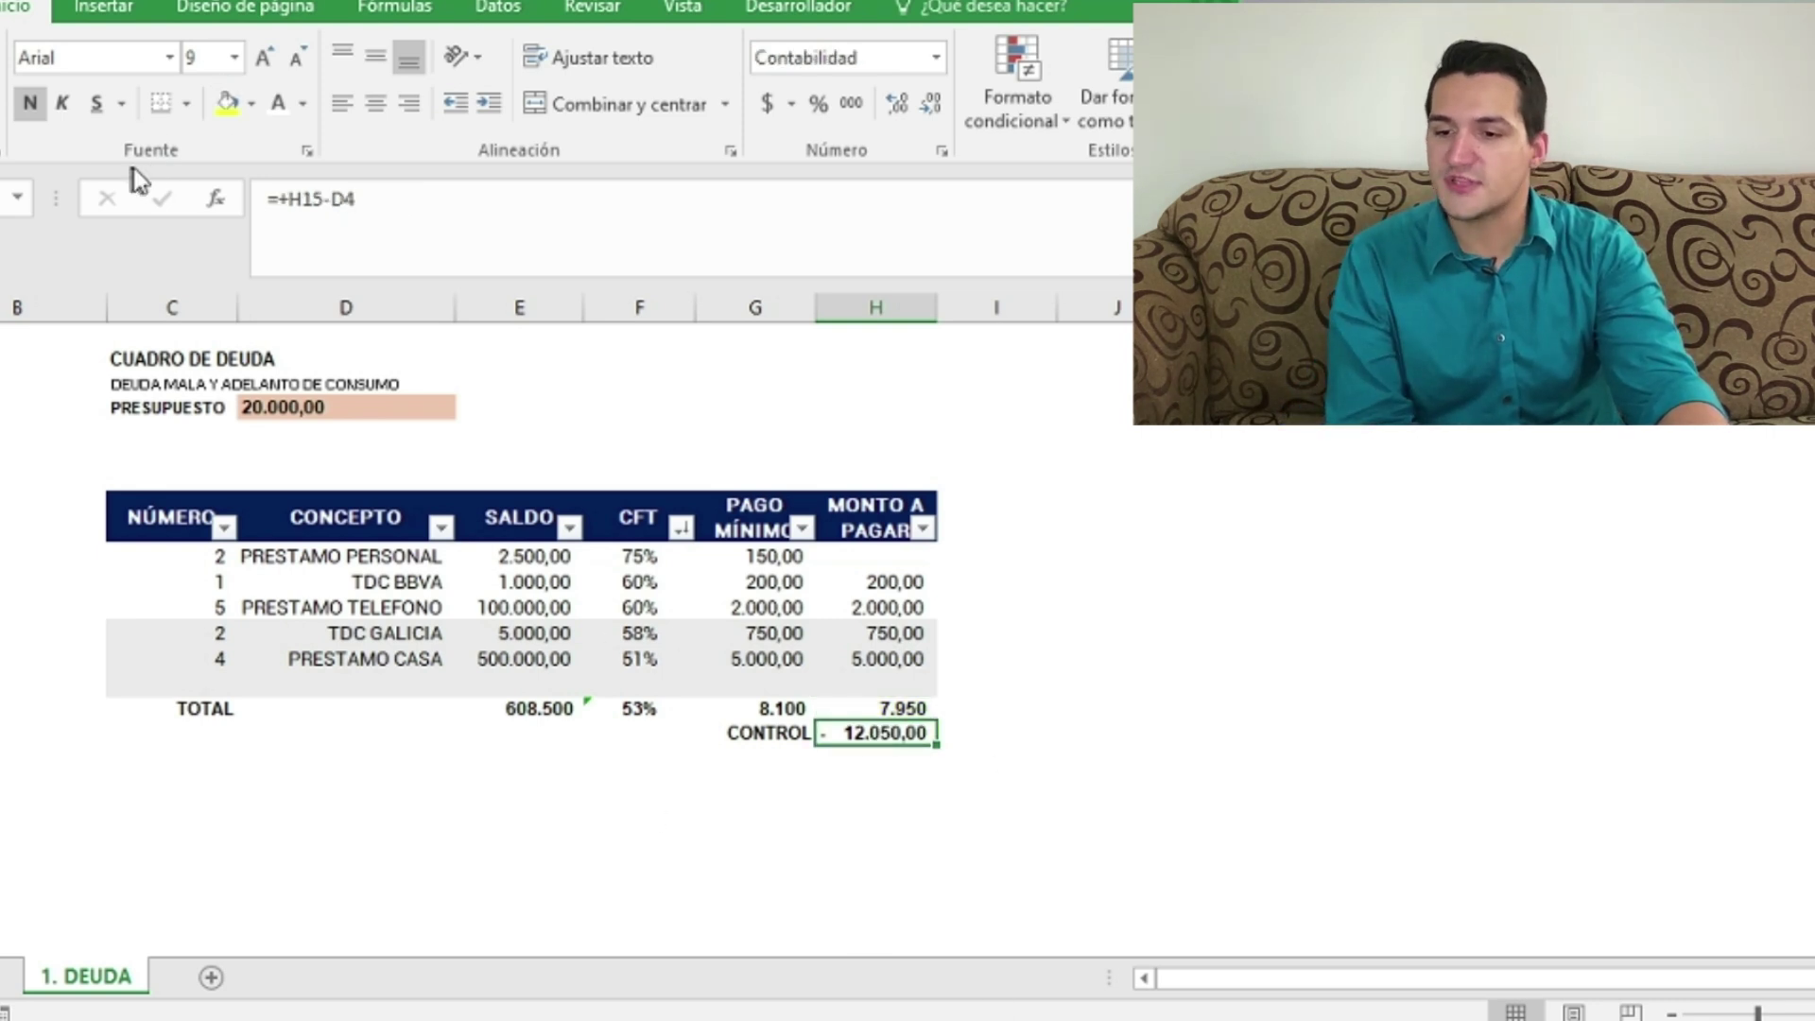
left_click(227, 102)
key("ctrl+z")
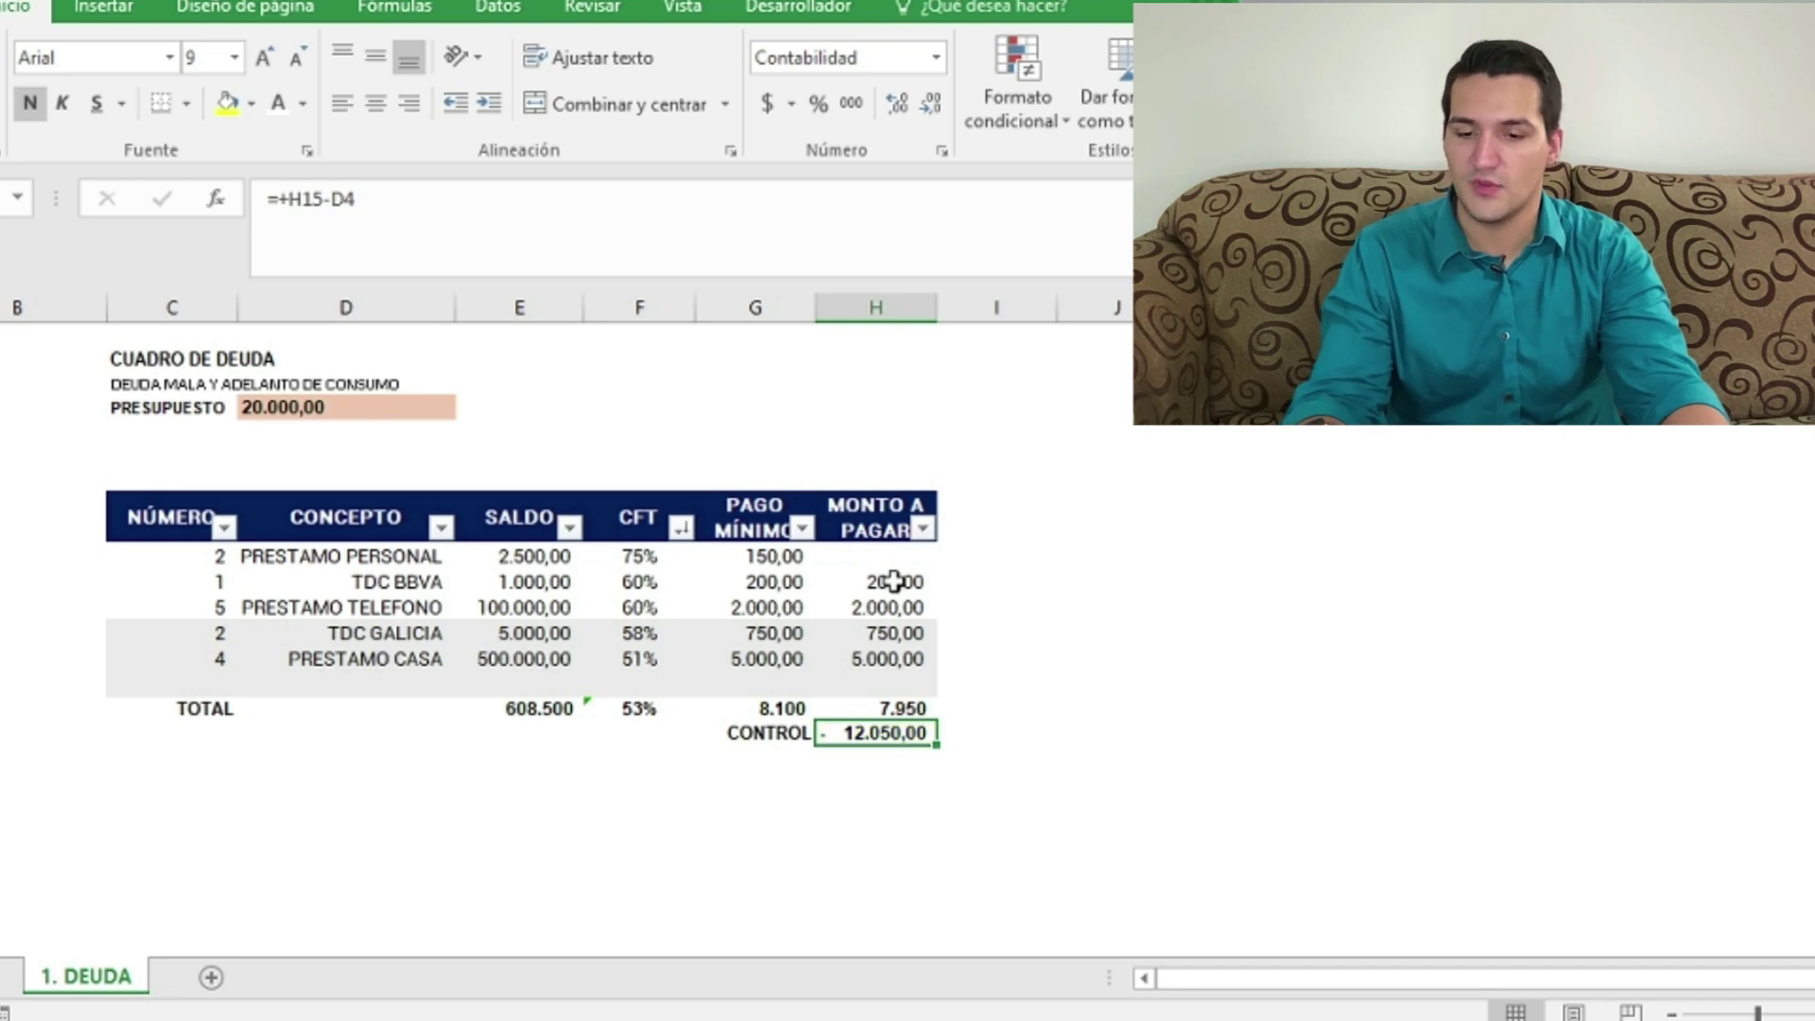
Step: Set MONTO A PAGAR to the full balance of 2500 for PRESTAMO PERSONAL and 1000 for TDC BBVA
left_click(878, 533)
left_click_drag(916, 556, 220, 559)
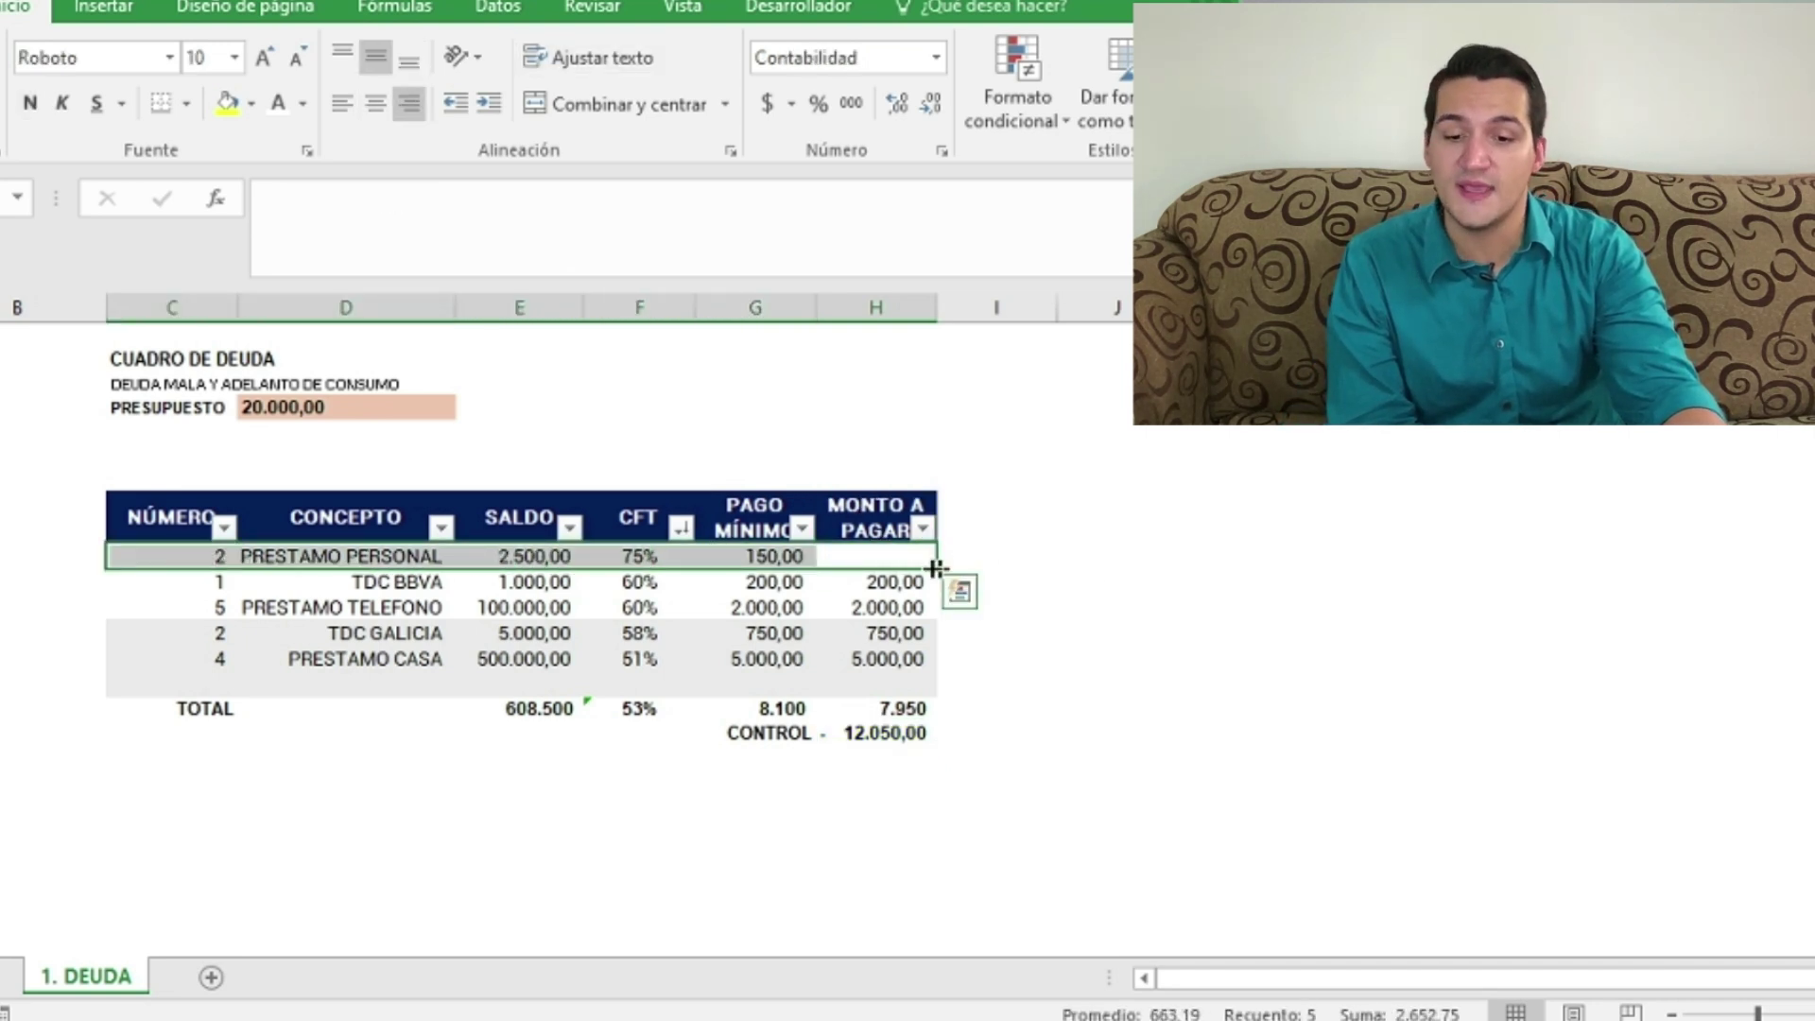
left_click(883, 577)
left_click(879, 558)
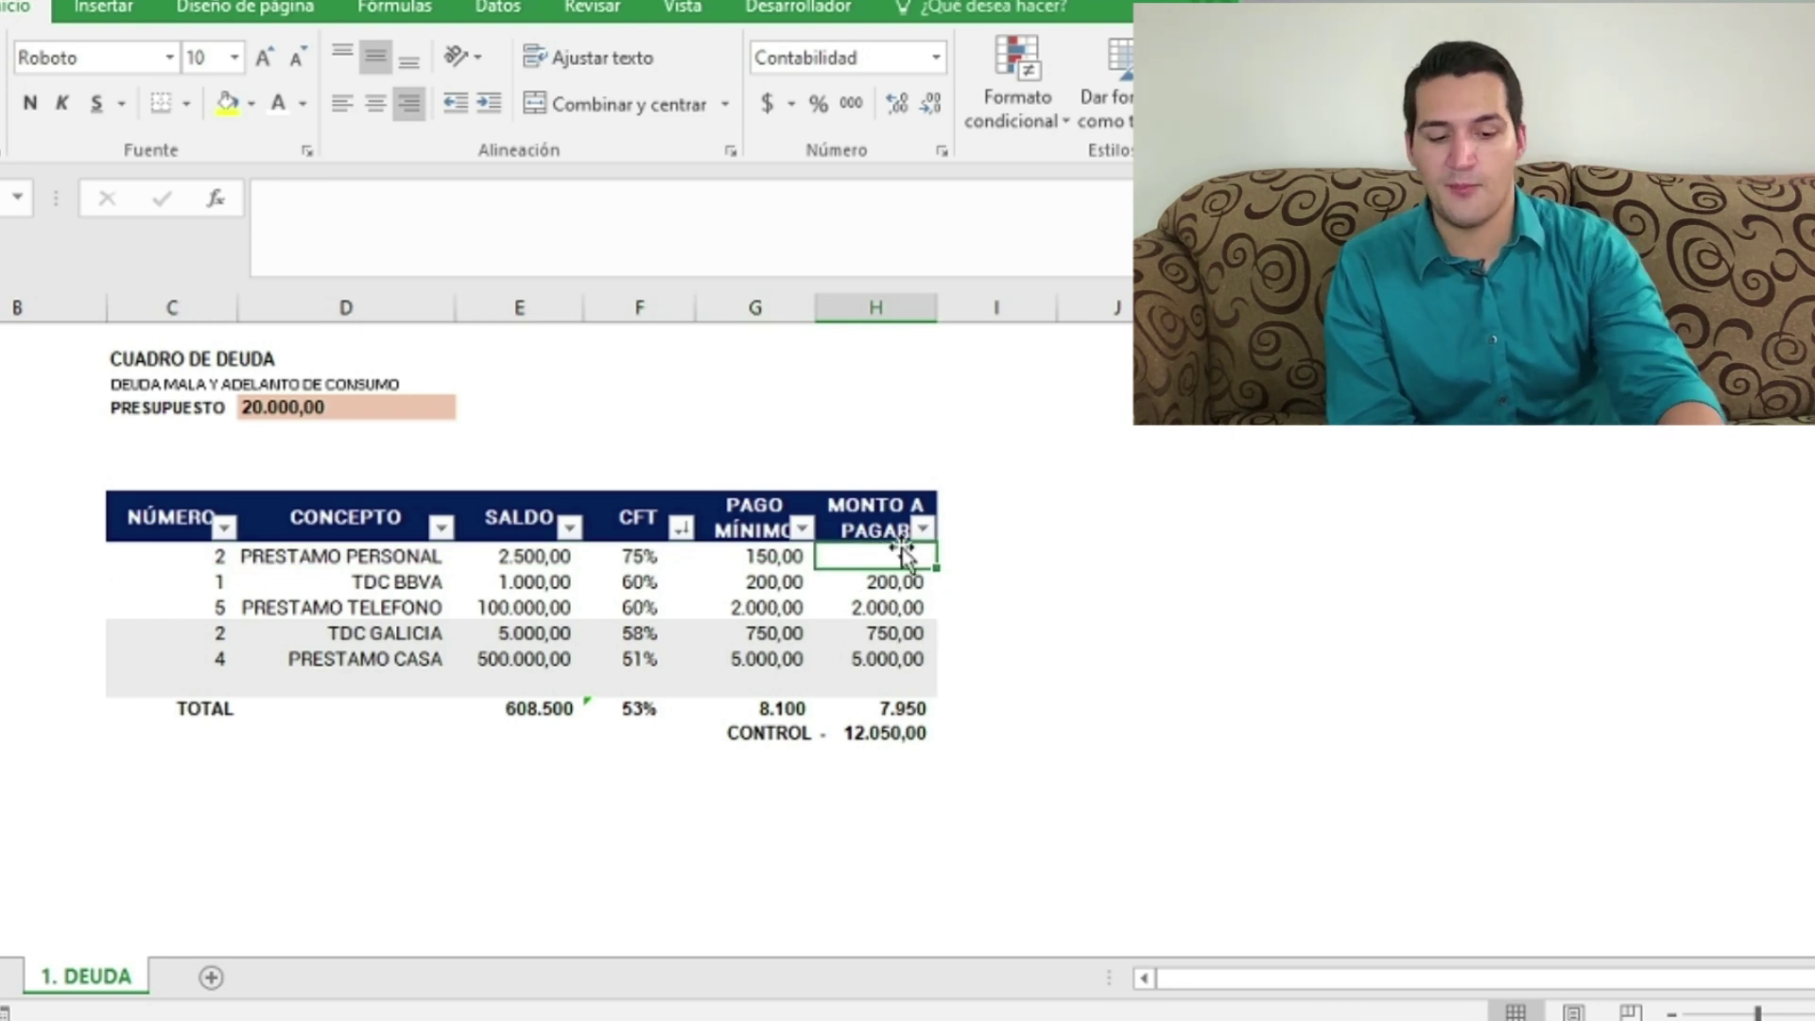
type("2500")
key("Return")
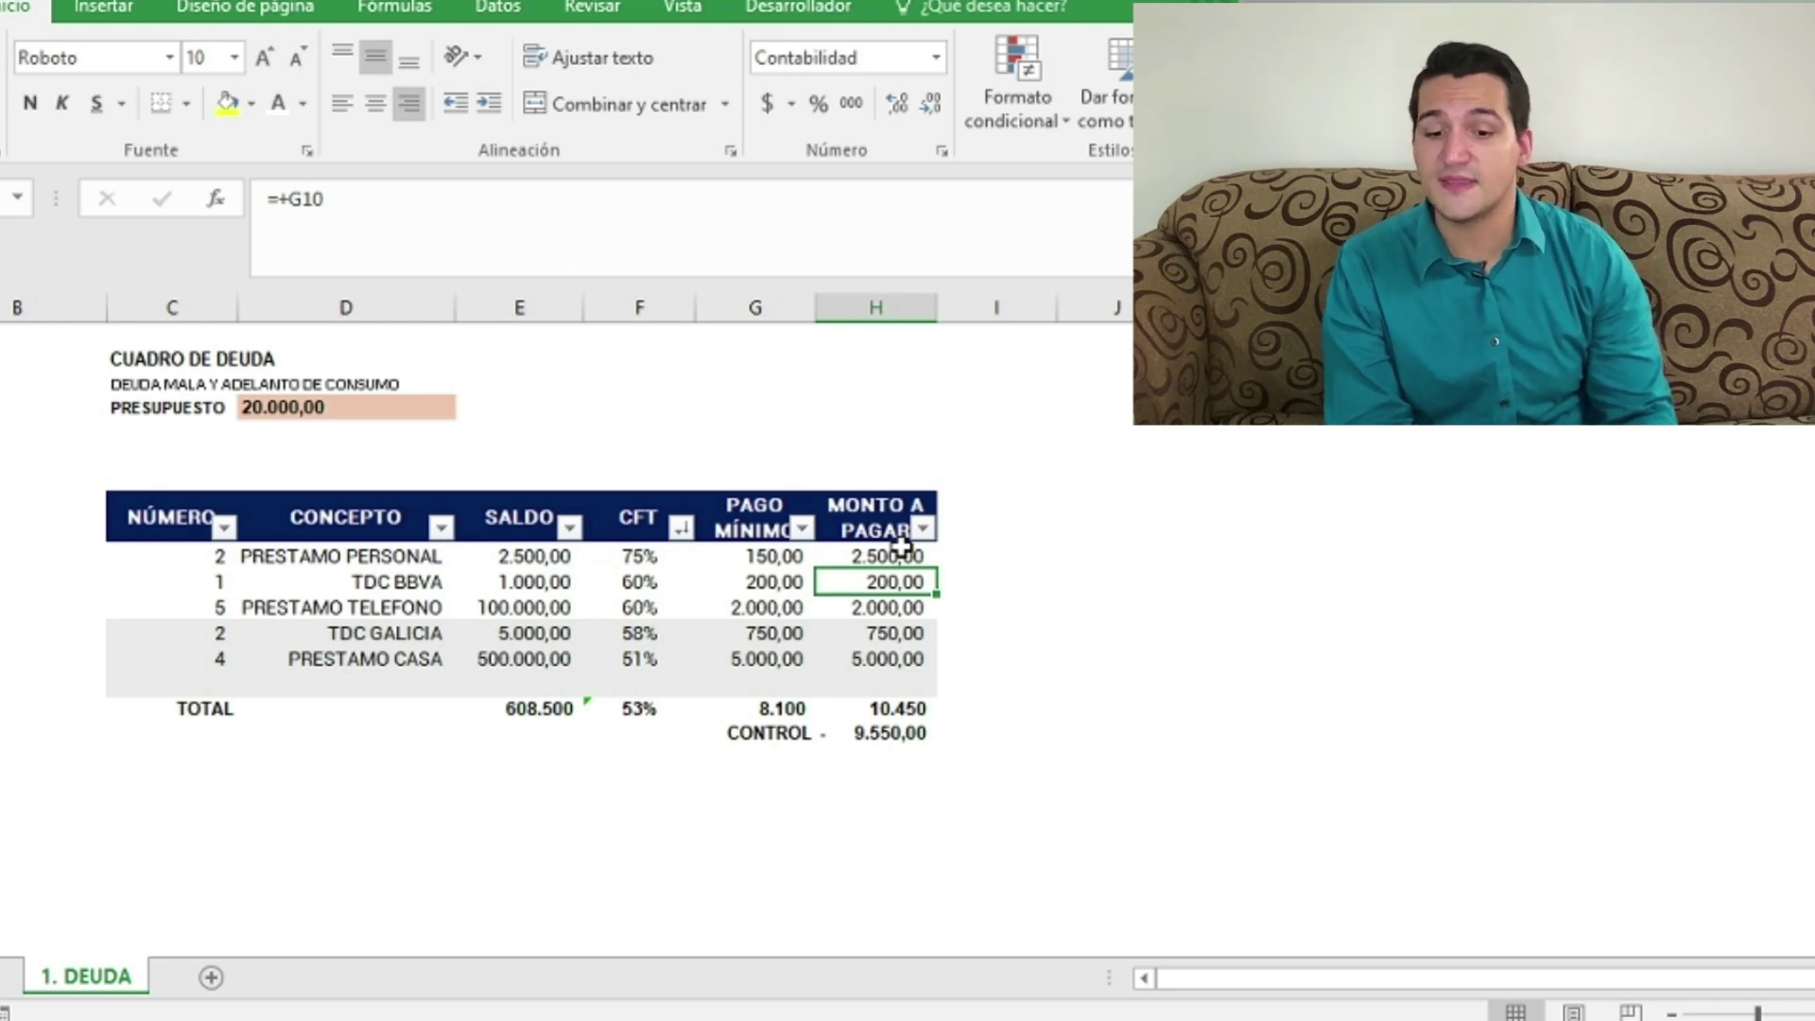
type("1000")
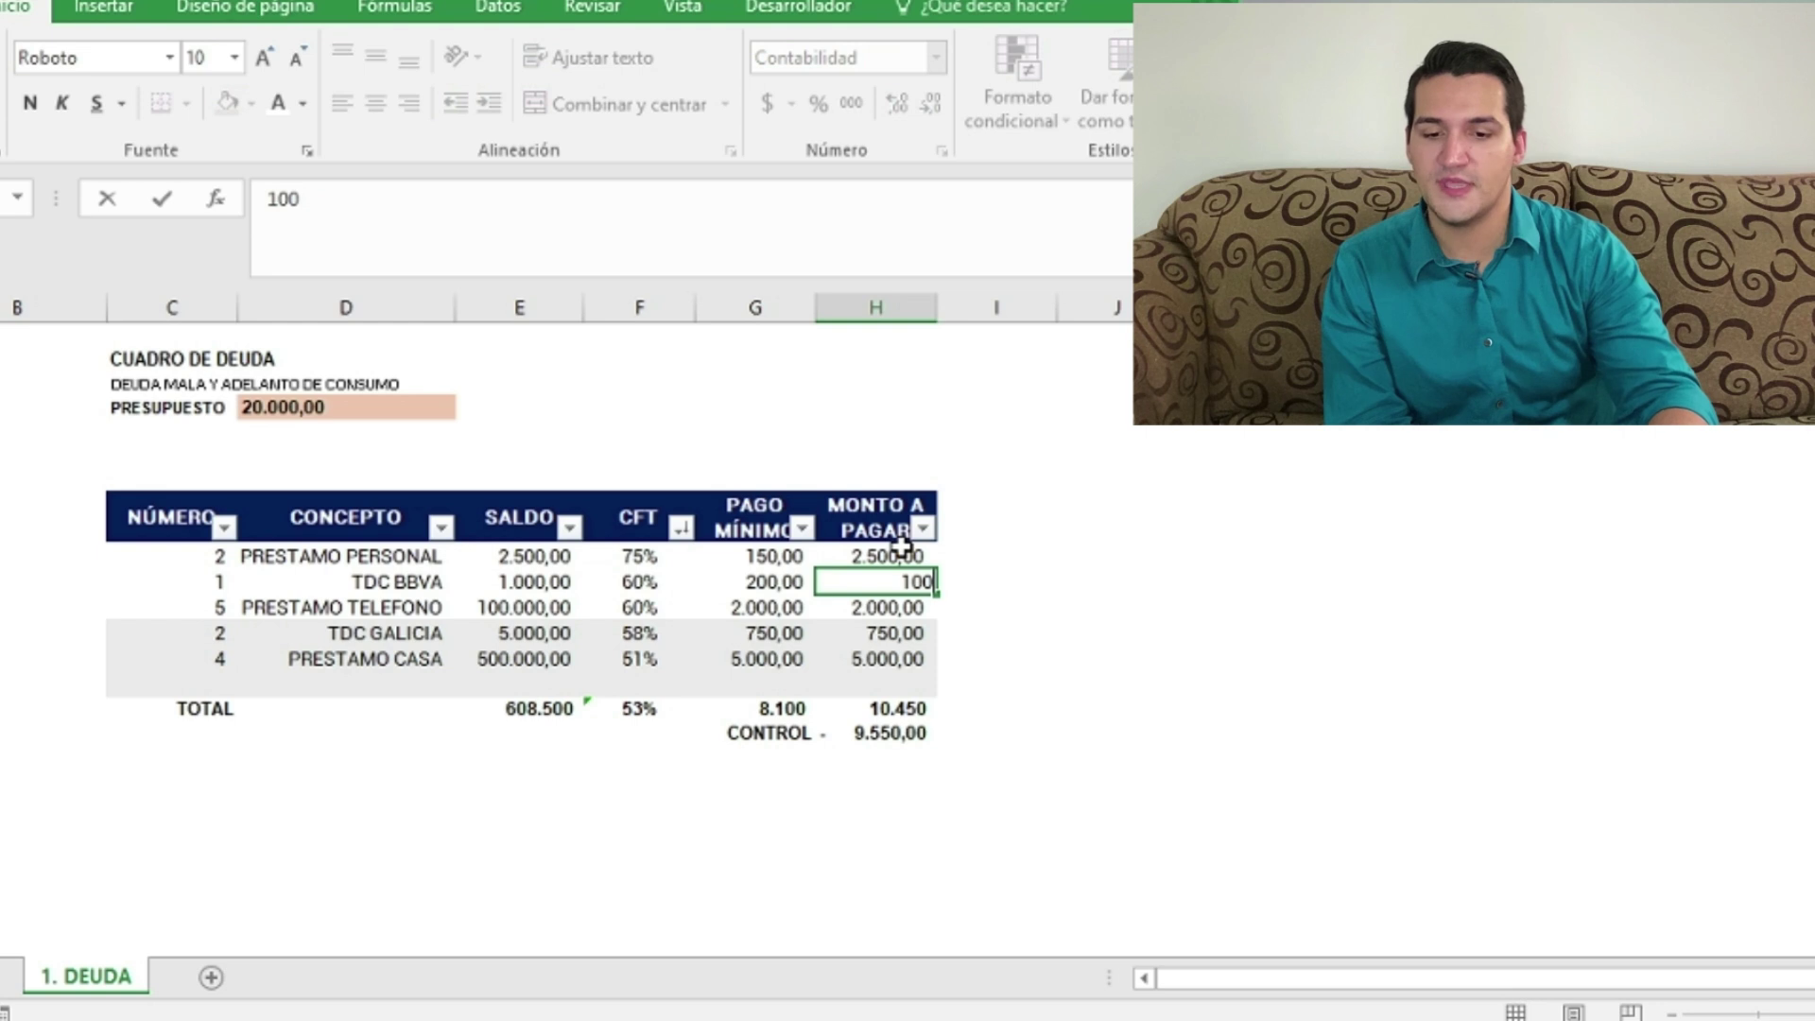
key("Return")
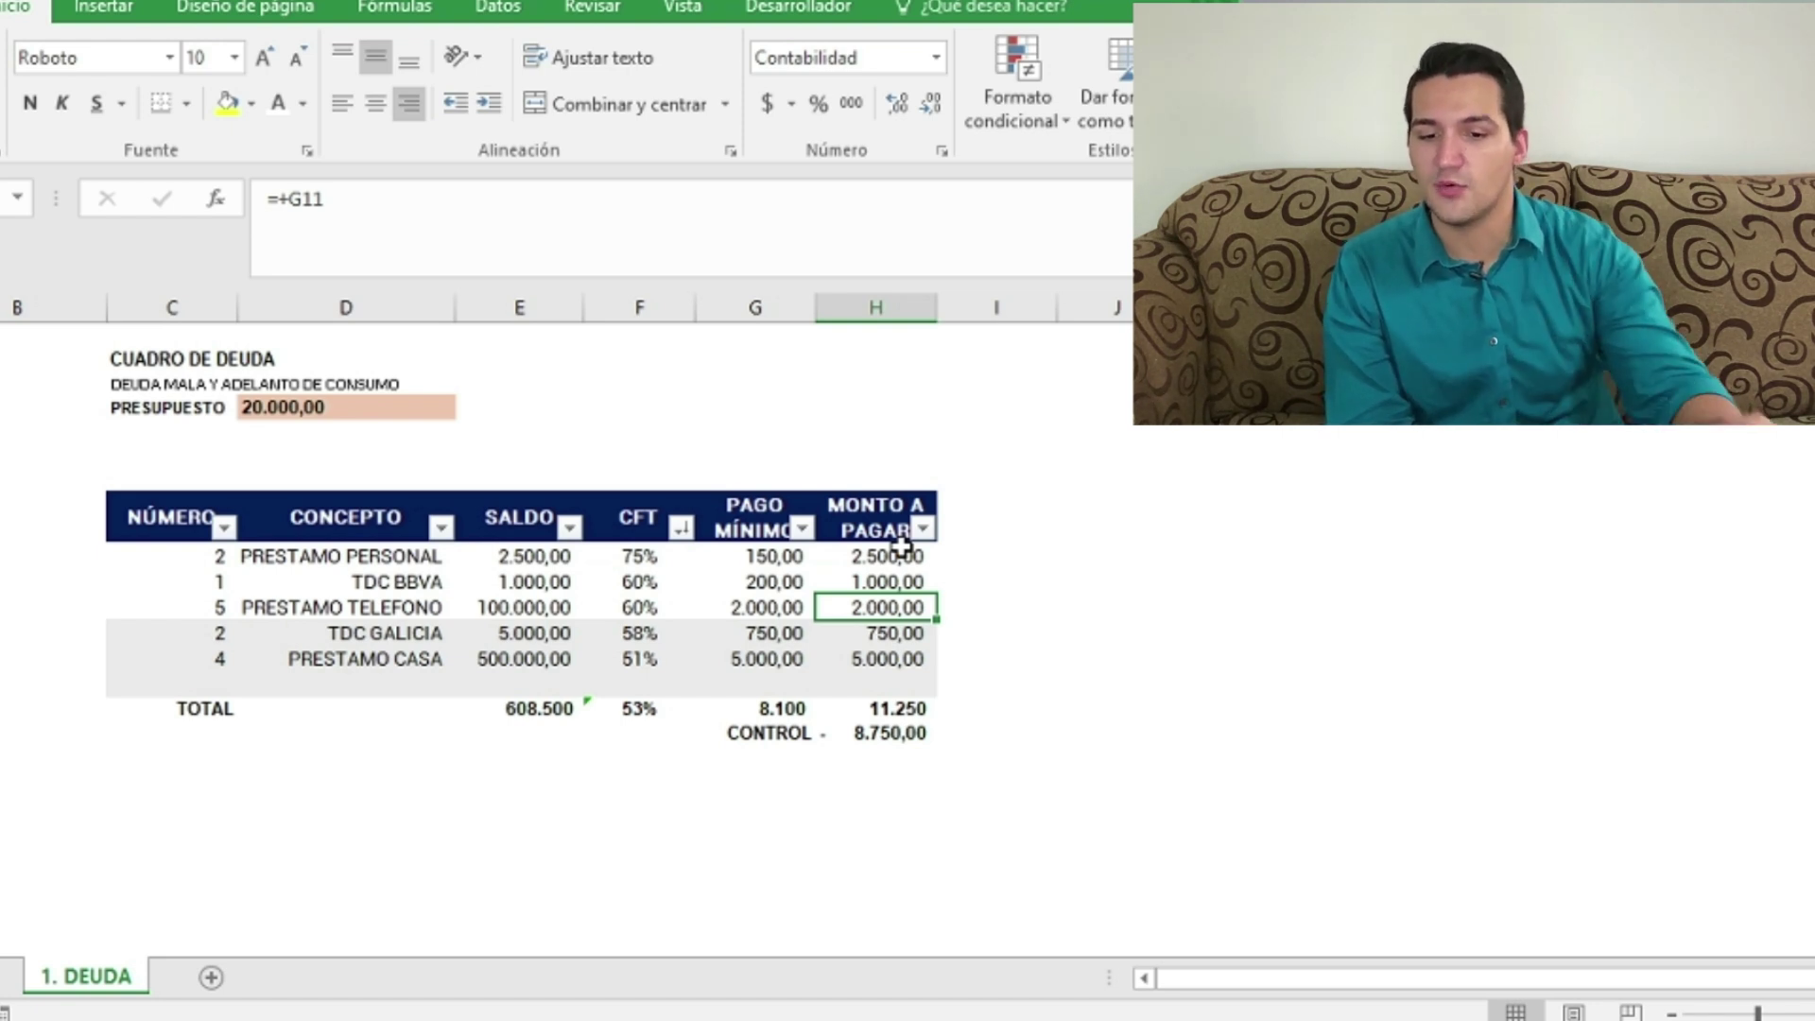
Step: Add 8750 to the PRESTAMO TELEFONO amount to pay so its formula reads =+G11+8750
left_click(544, 220)
type("+8750")
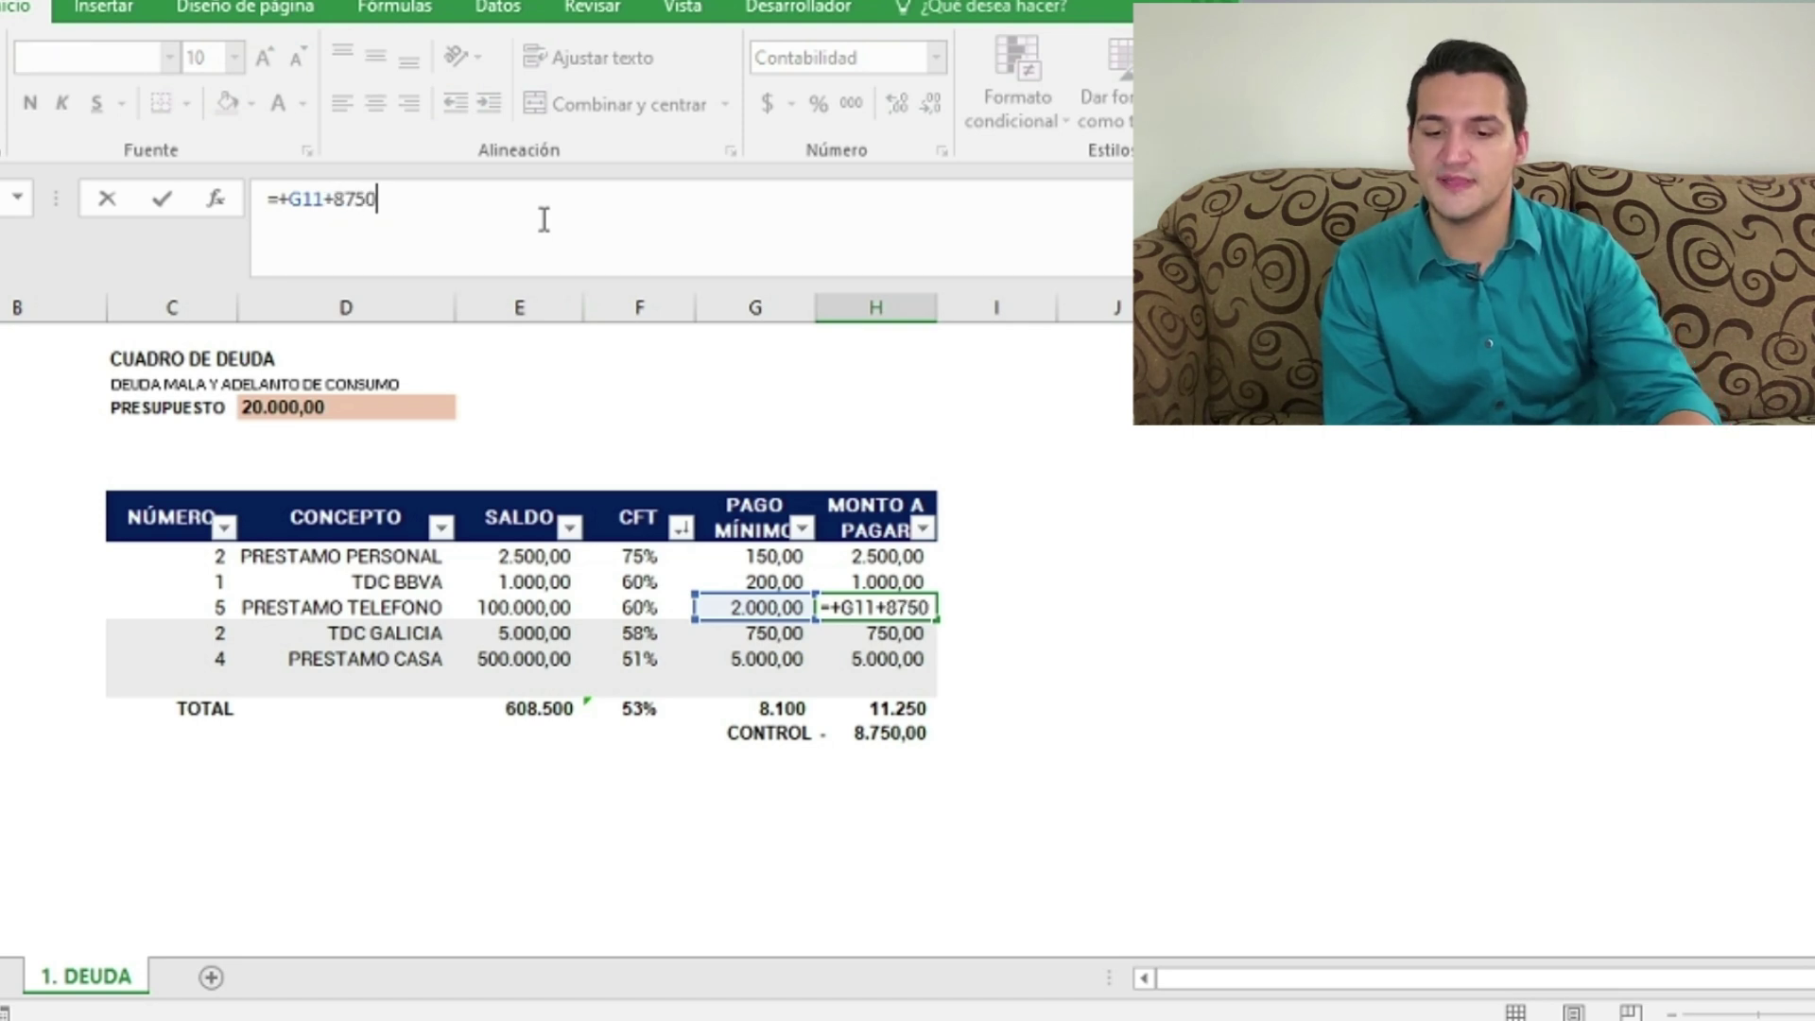
key("Return")
key("Up")
key("Up")
key("Down")
key("Down")
key("Up")
key("Up")
left_click_drag(870, 556, 366, 607)
left_click(1108, 554)
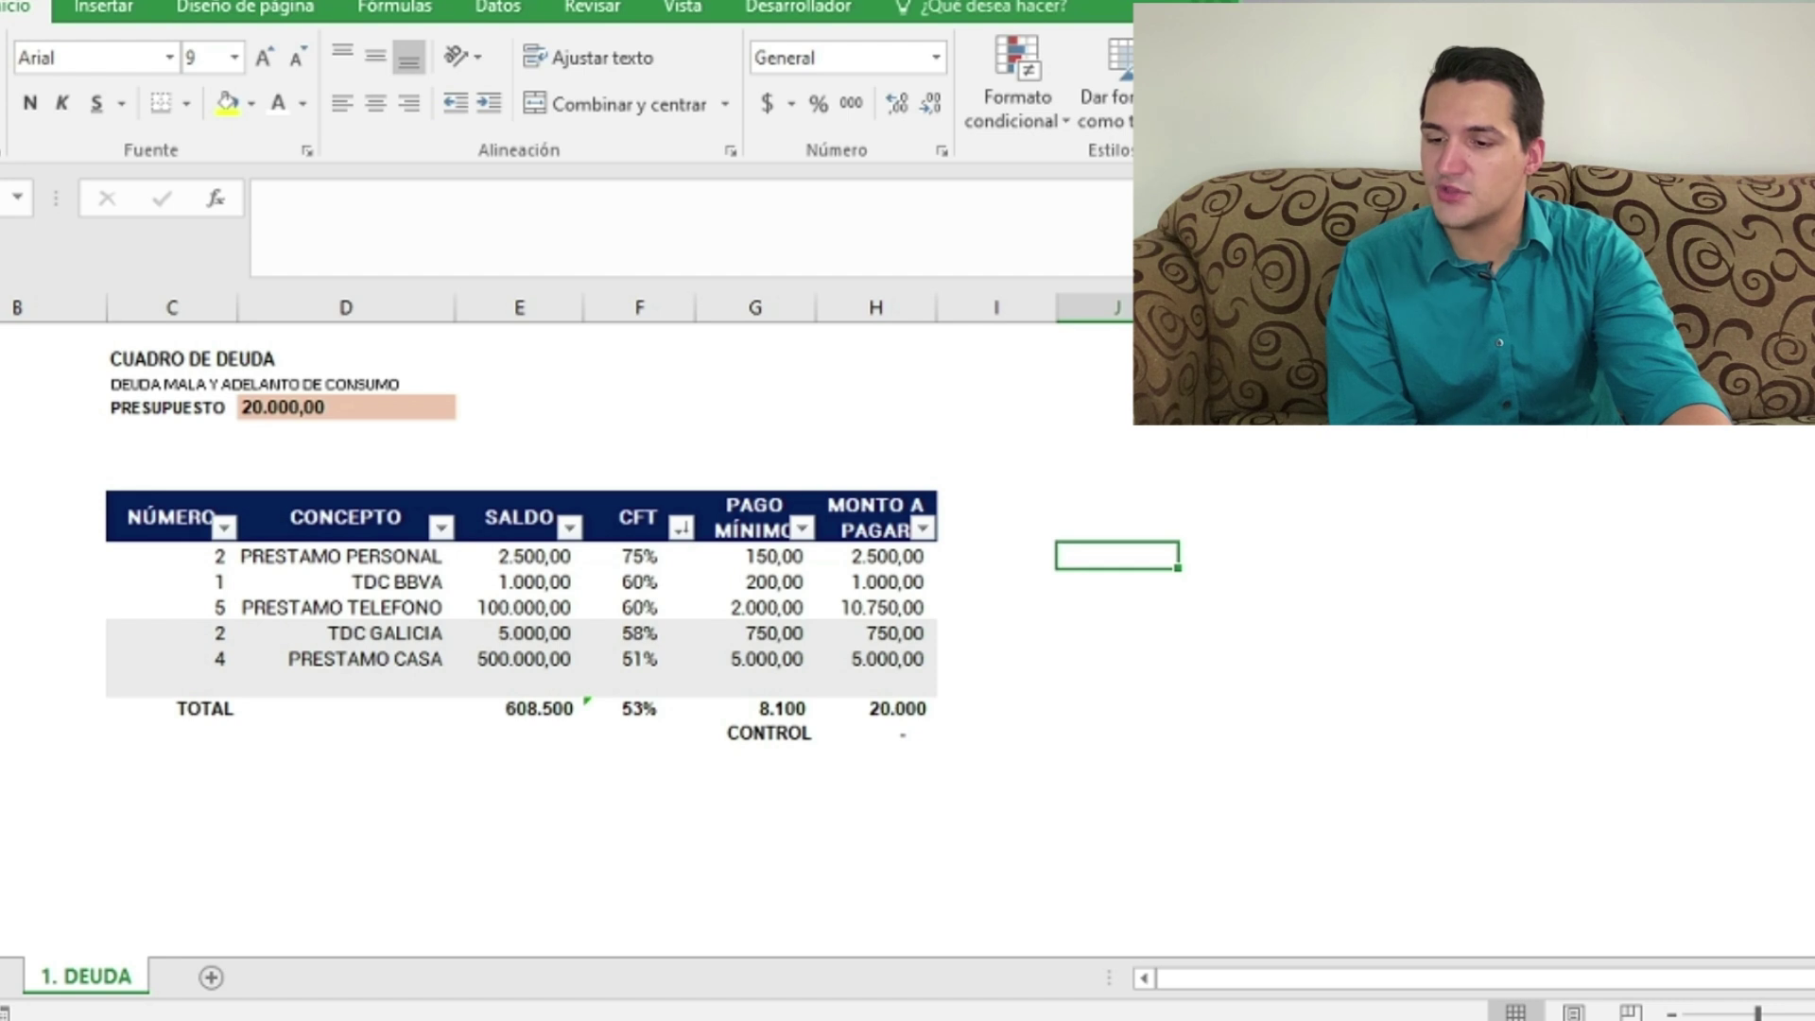
Step: Delete the entire PRESTAMO PERSONAL and TDC BBVA rows from the debt table
left_click(5, 607)
left_click_drag(5, 556, 5, 581)
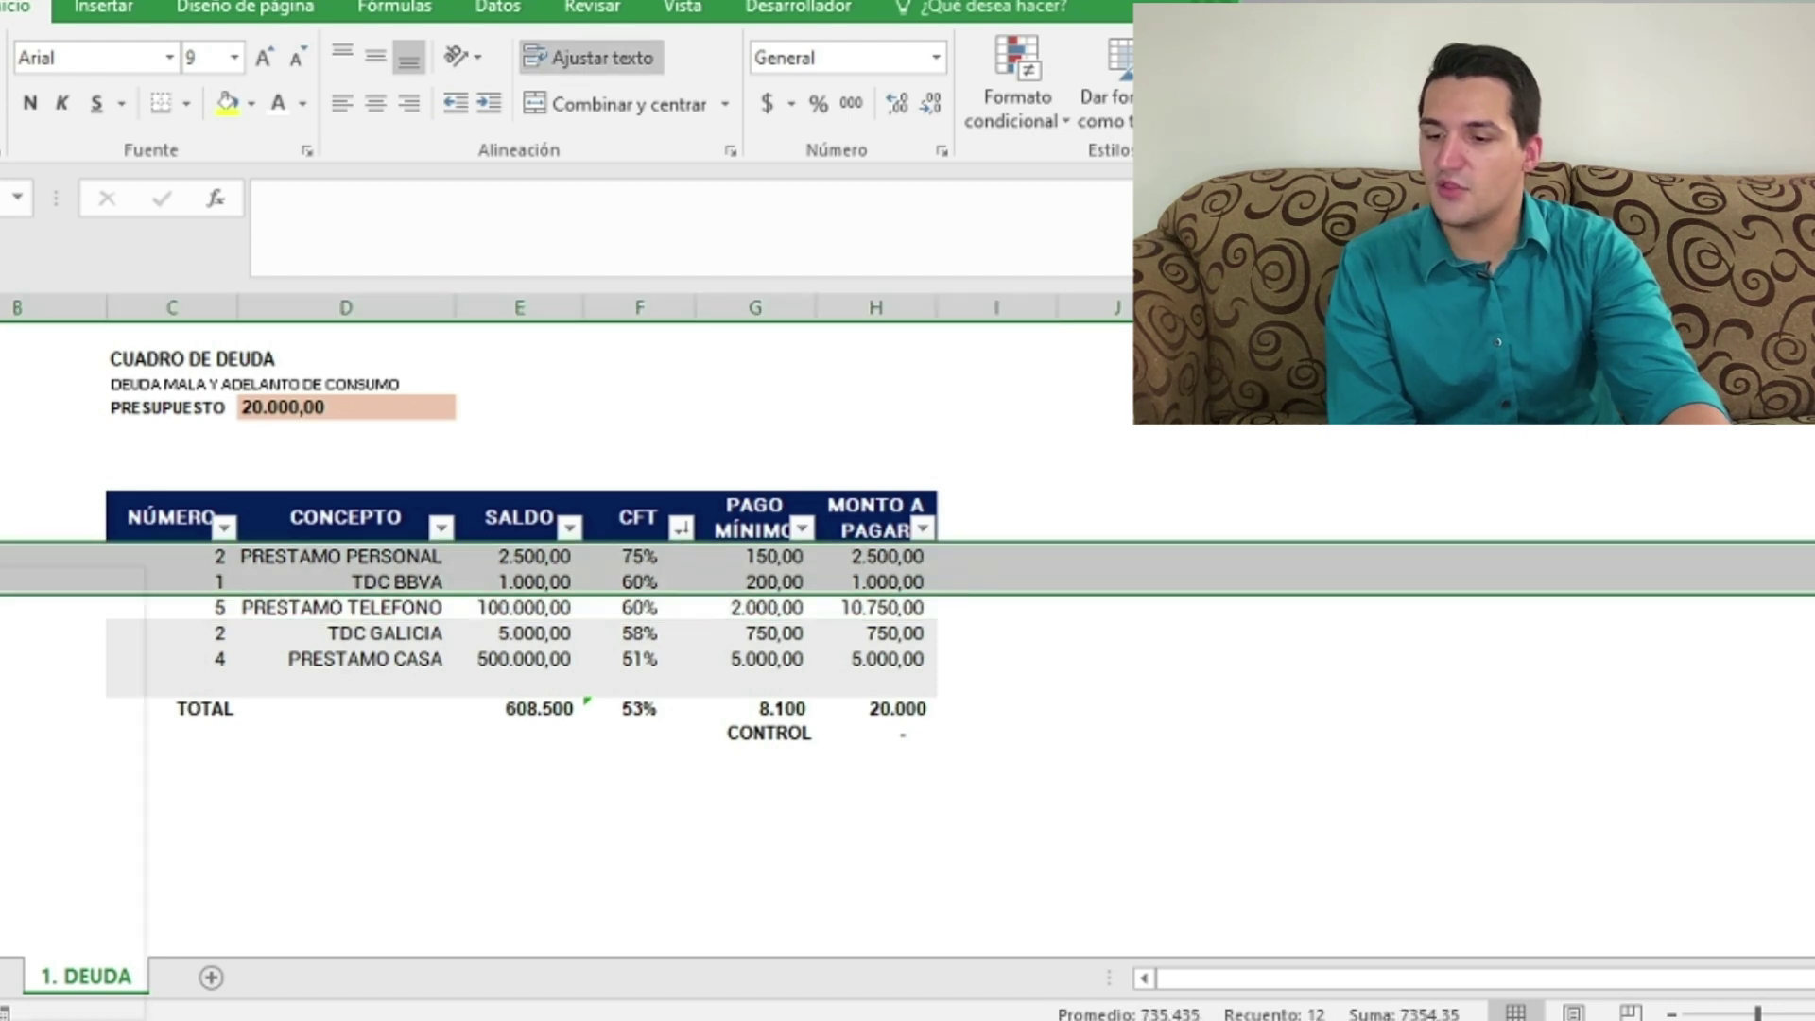
right_click(5, 577)
left_click(59, 813)
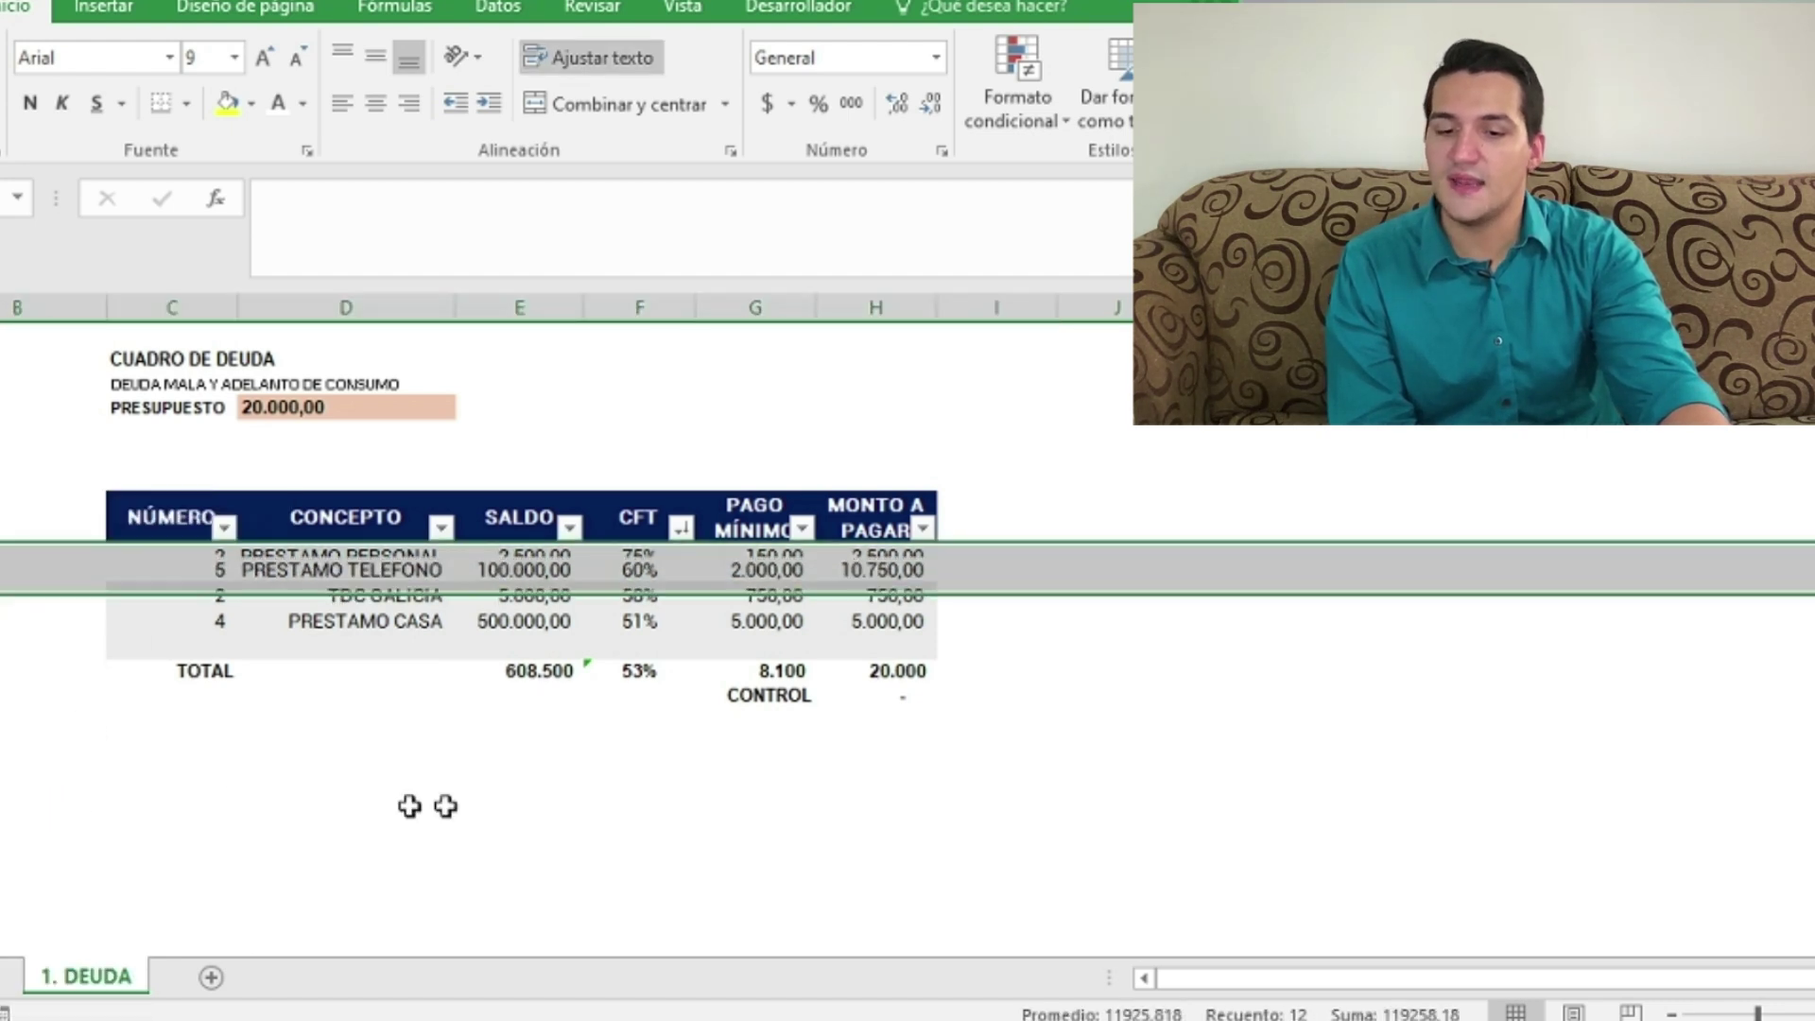
left_click(1154, 652)
left_click(874, 657)
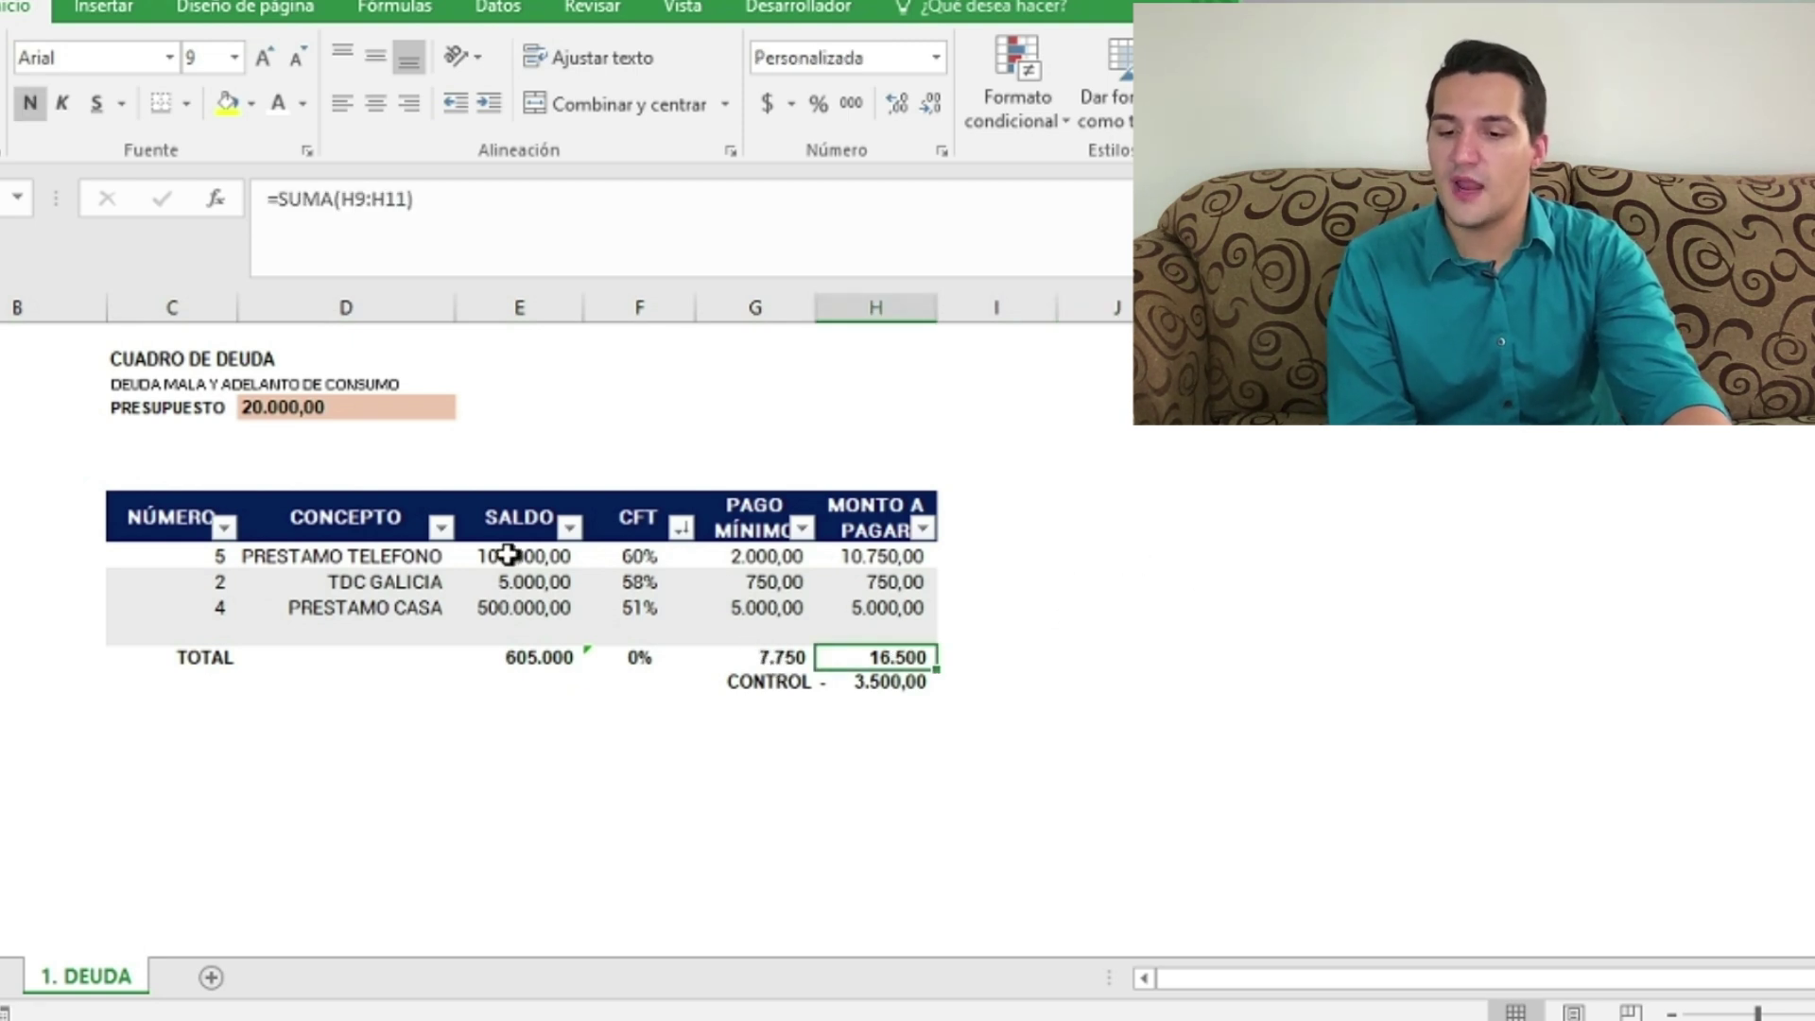
left_click(546, 558)
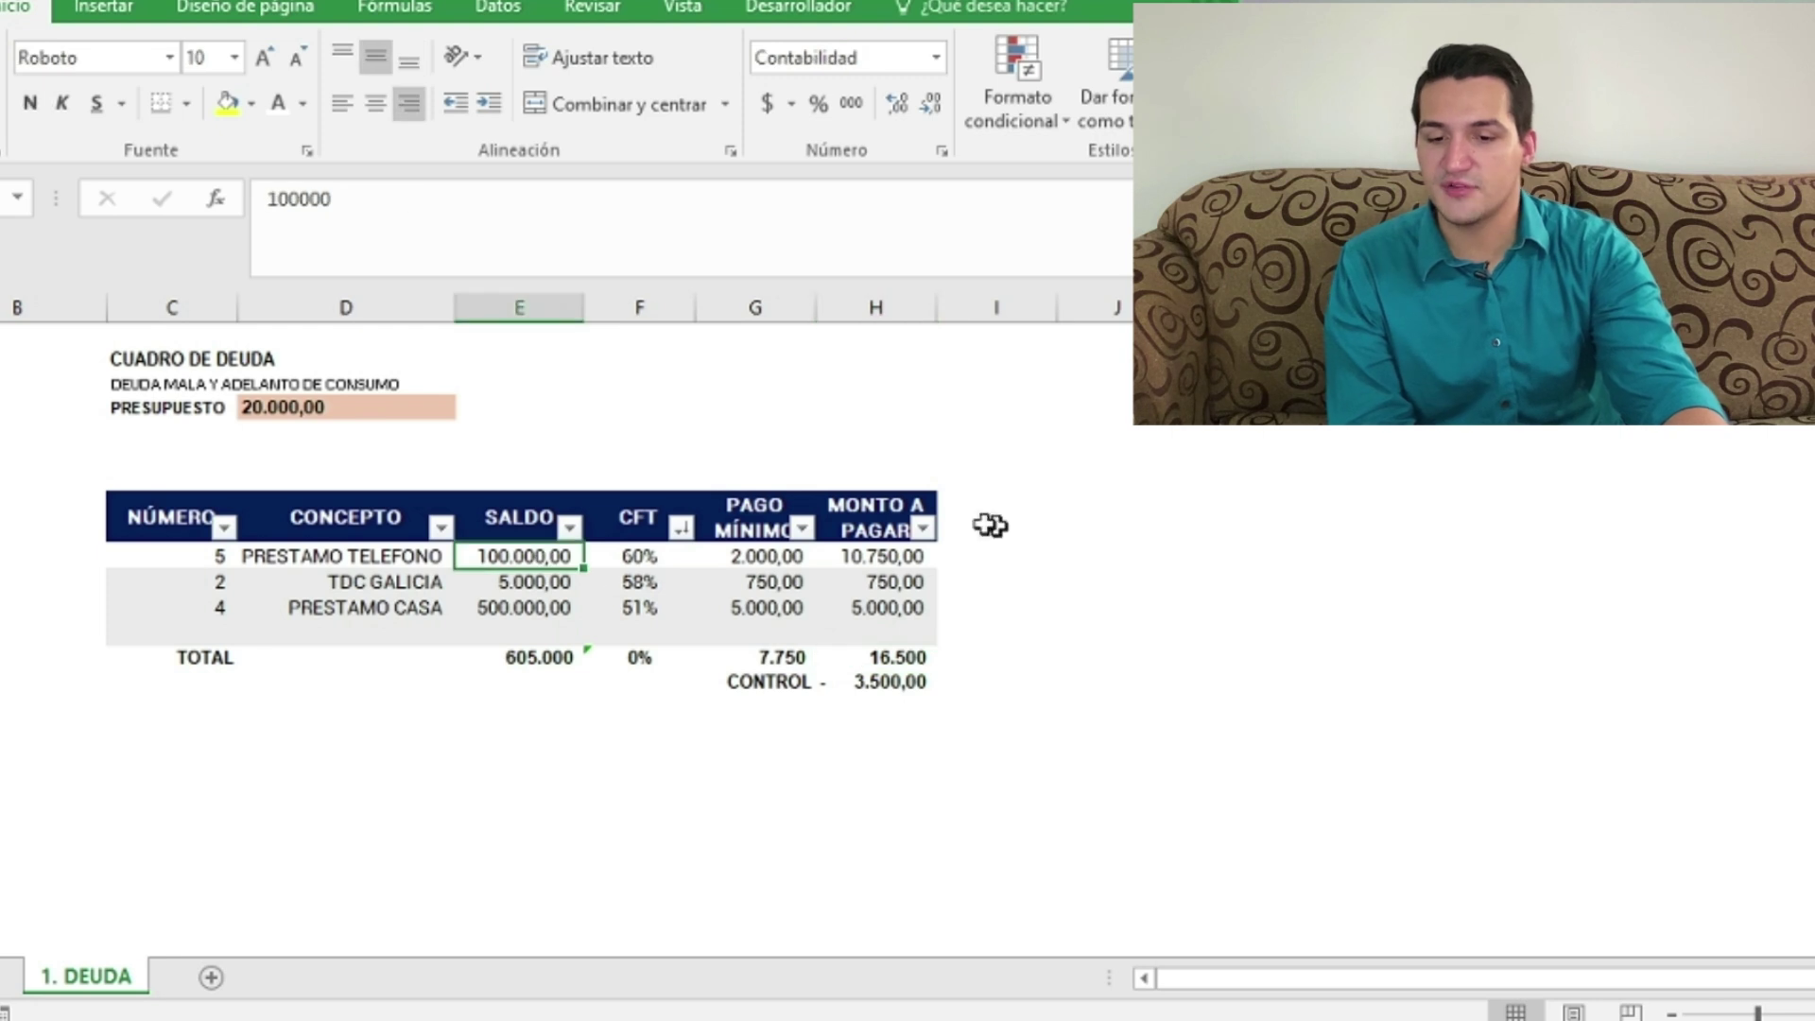
type("+10")
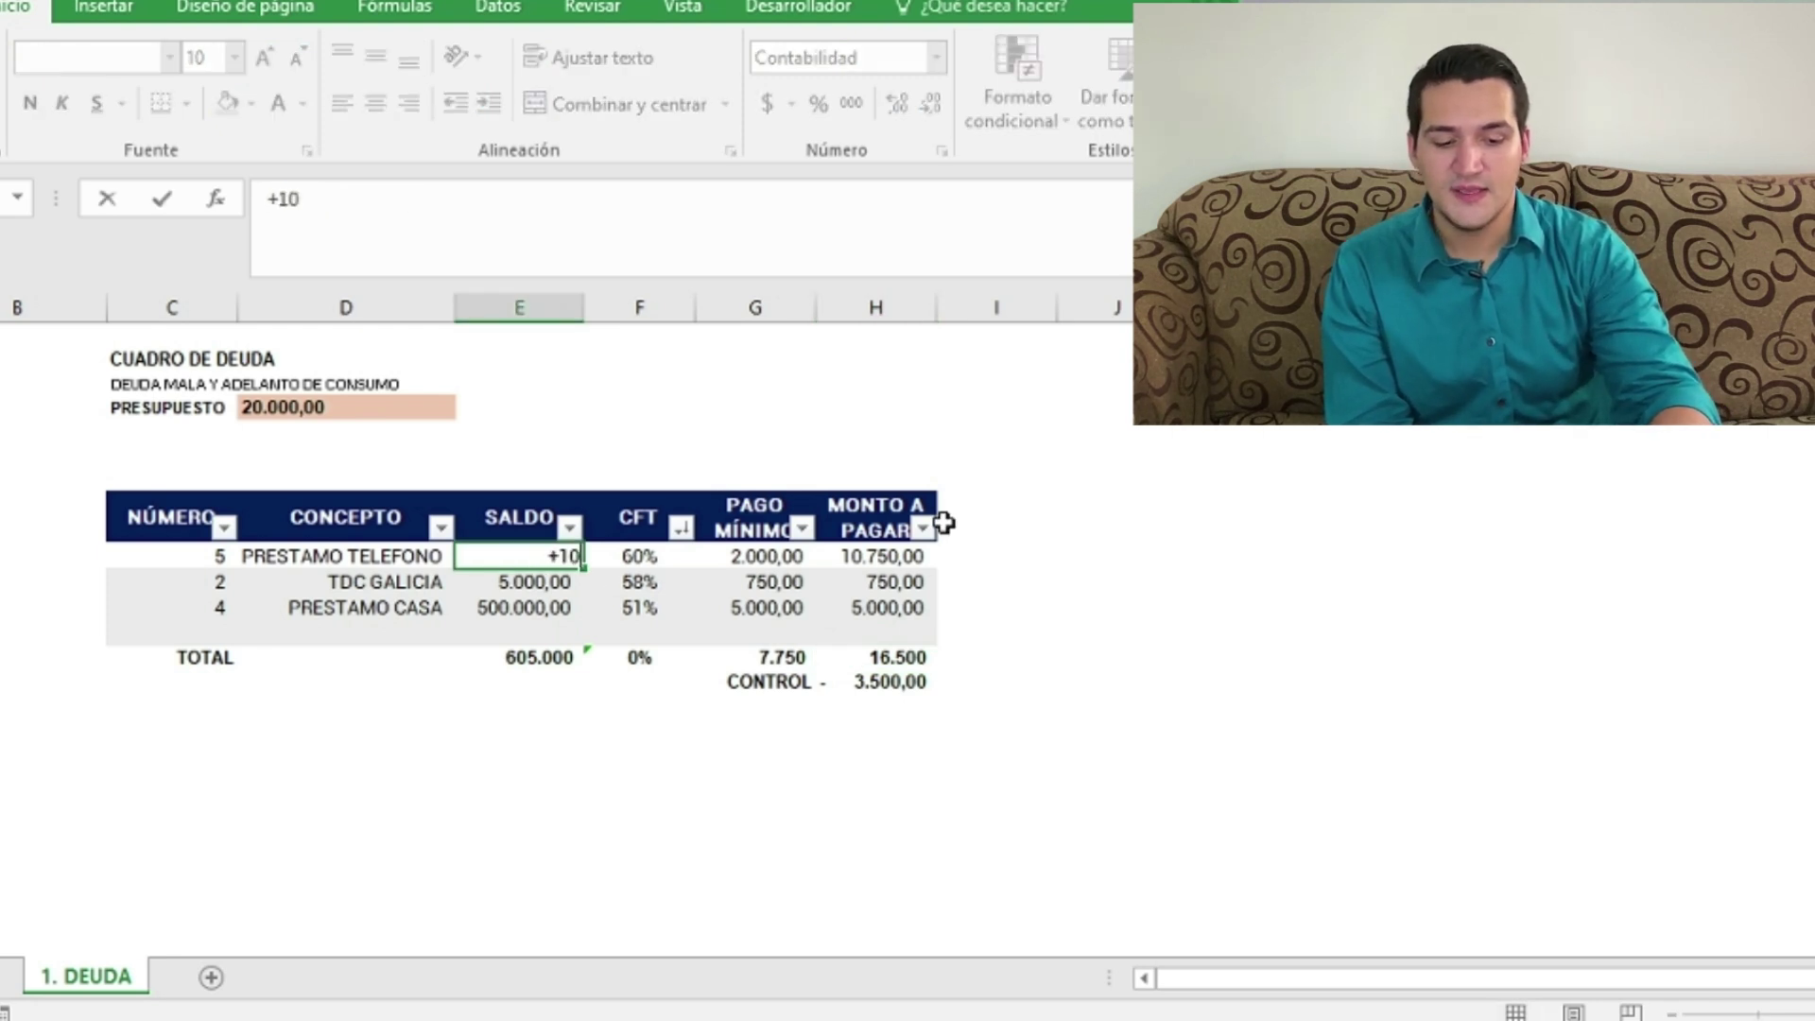
type("0000-10750")
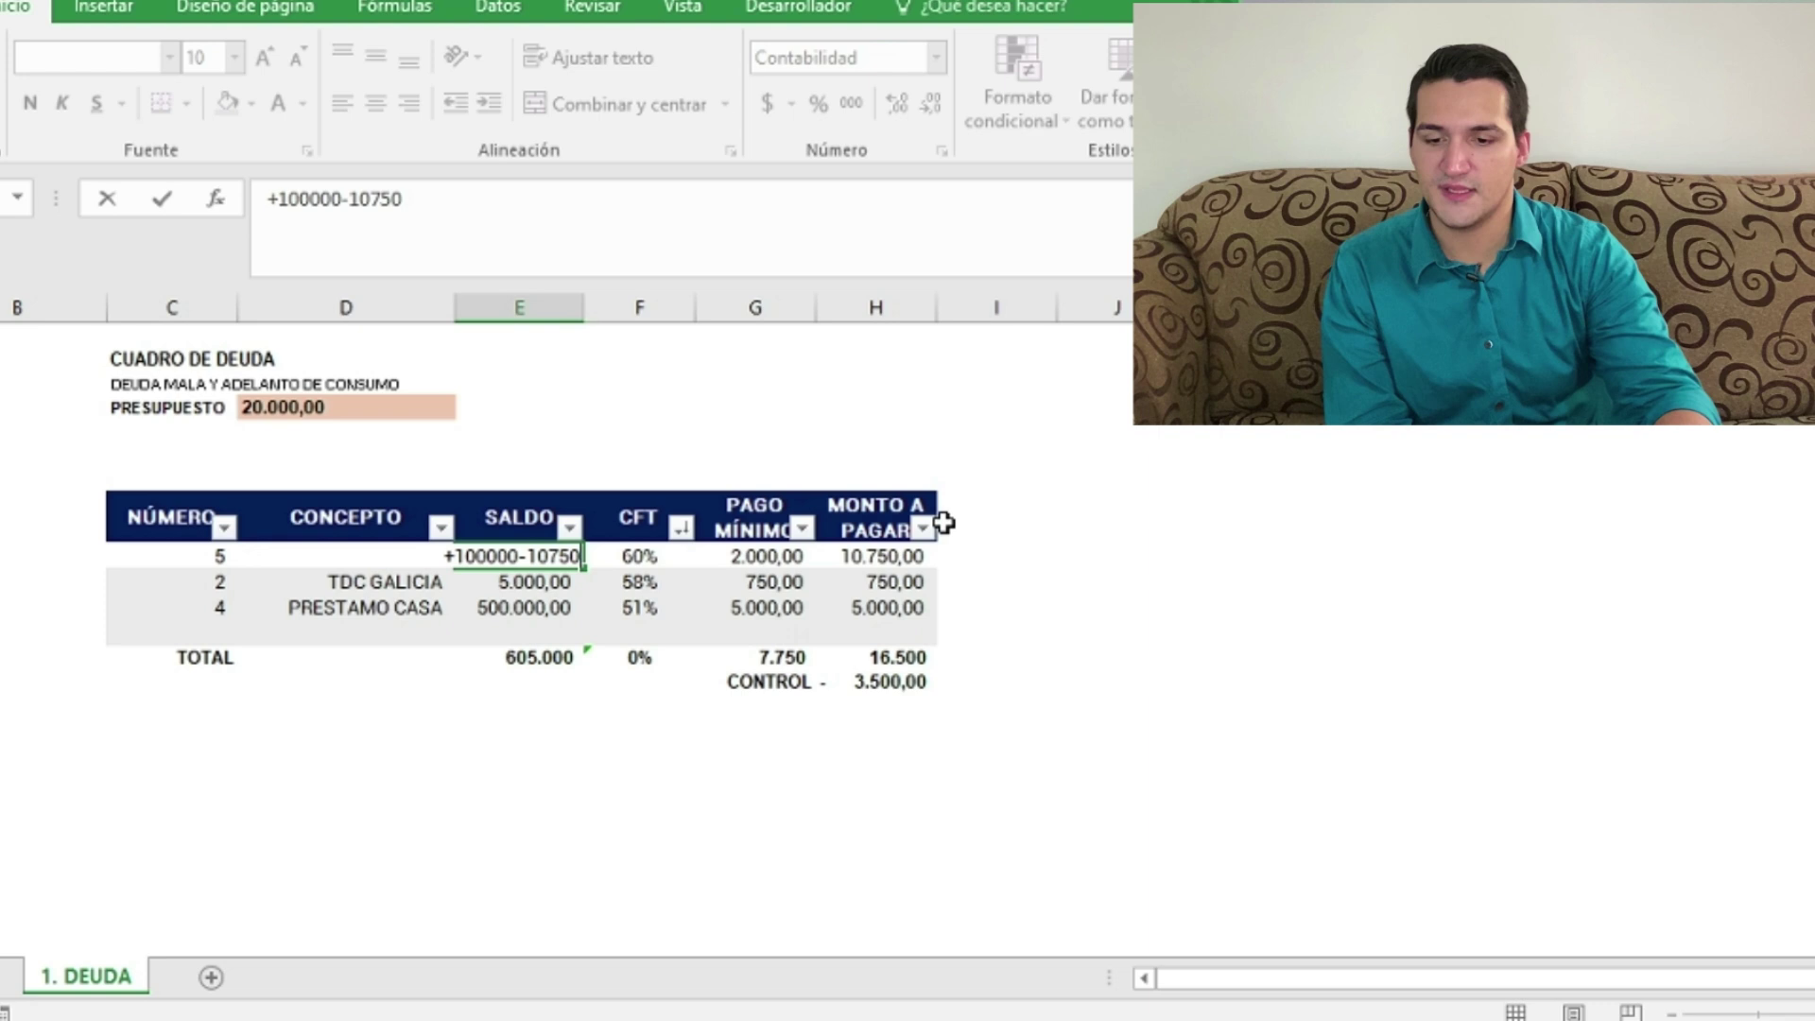
key("Return")
Step: Set the SALDO of TDC GALICIA to 4250 and of PRESTAMO CASA to 495000
type("+")
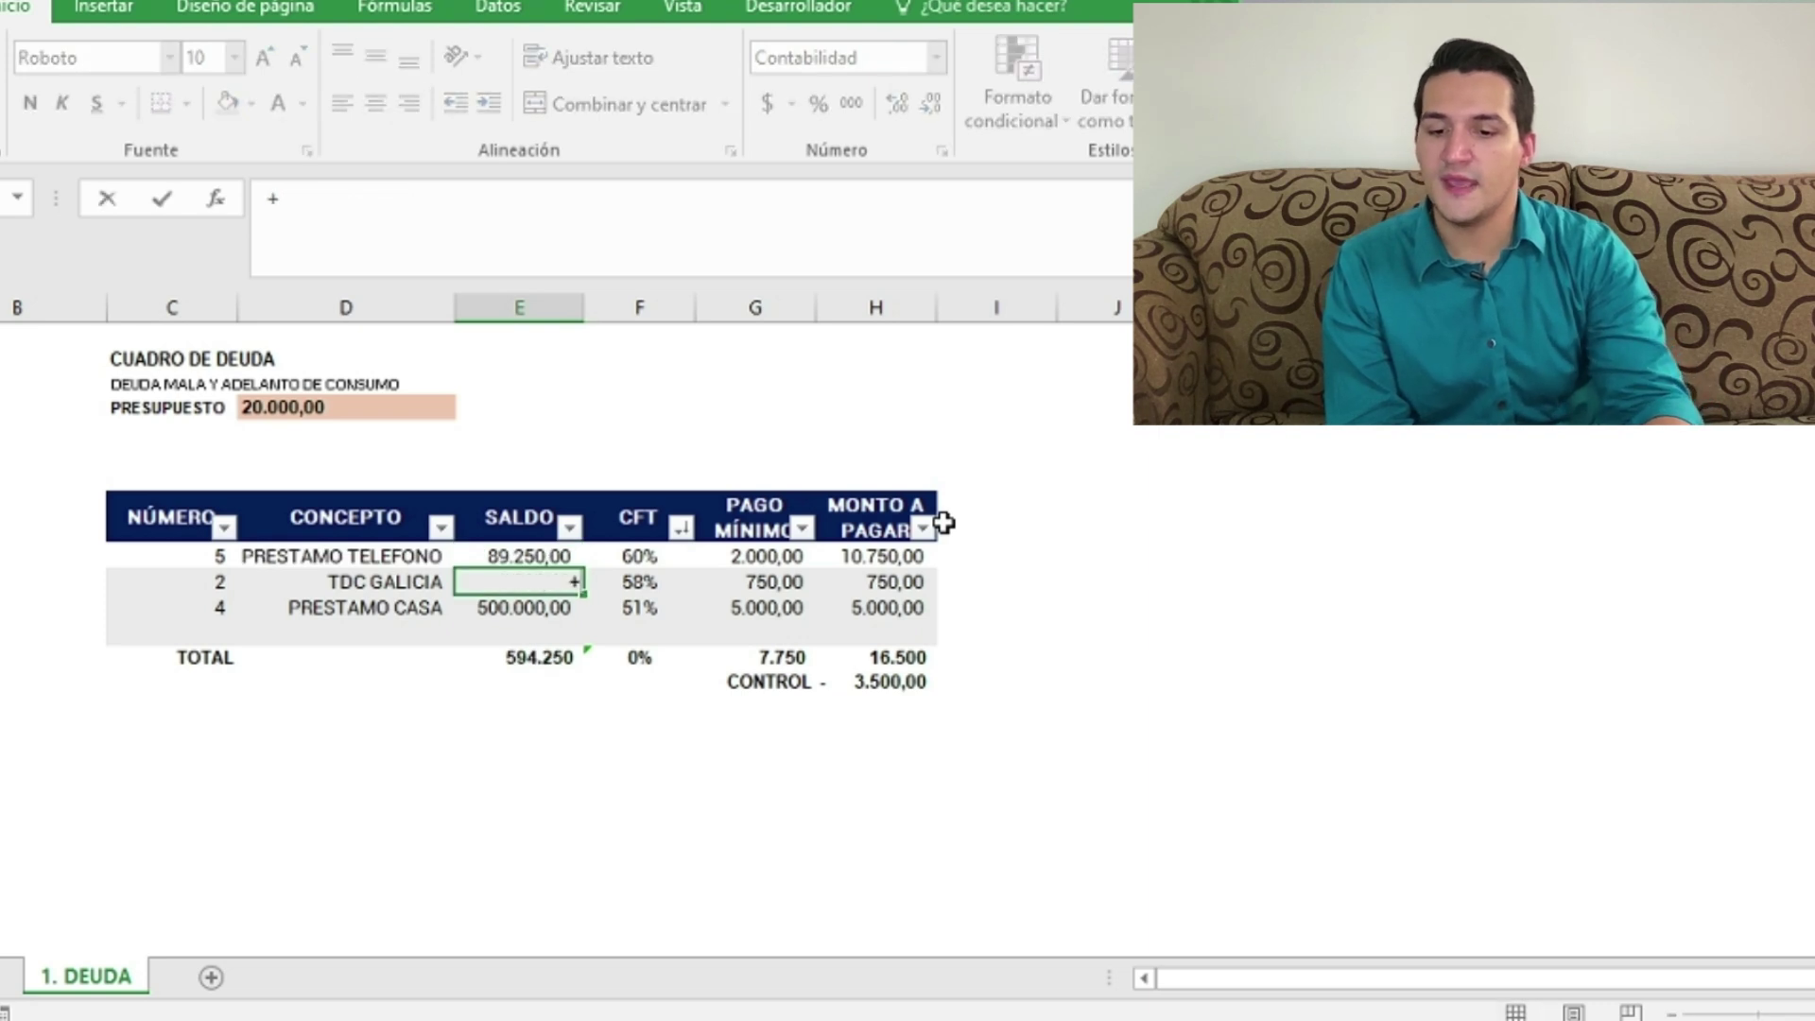
key("Escape")
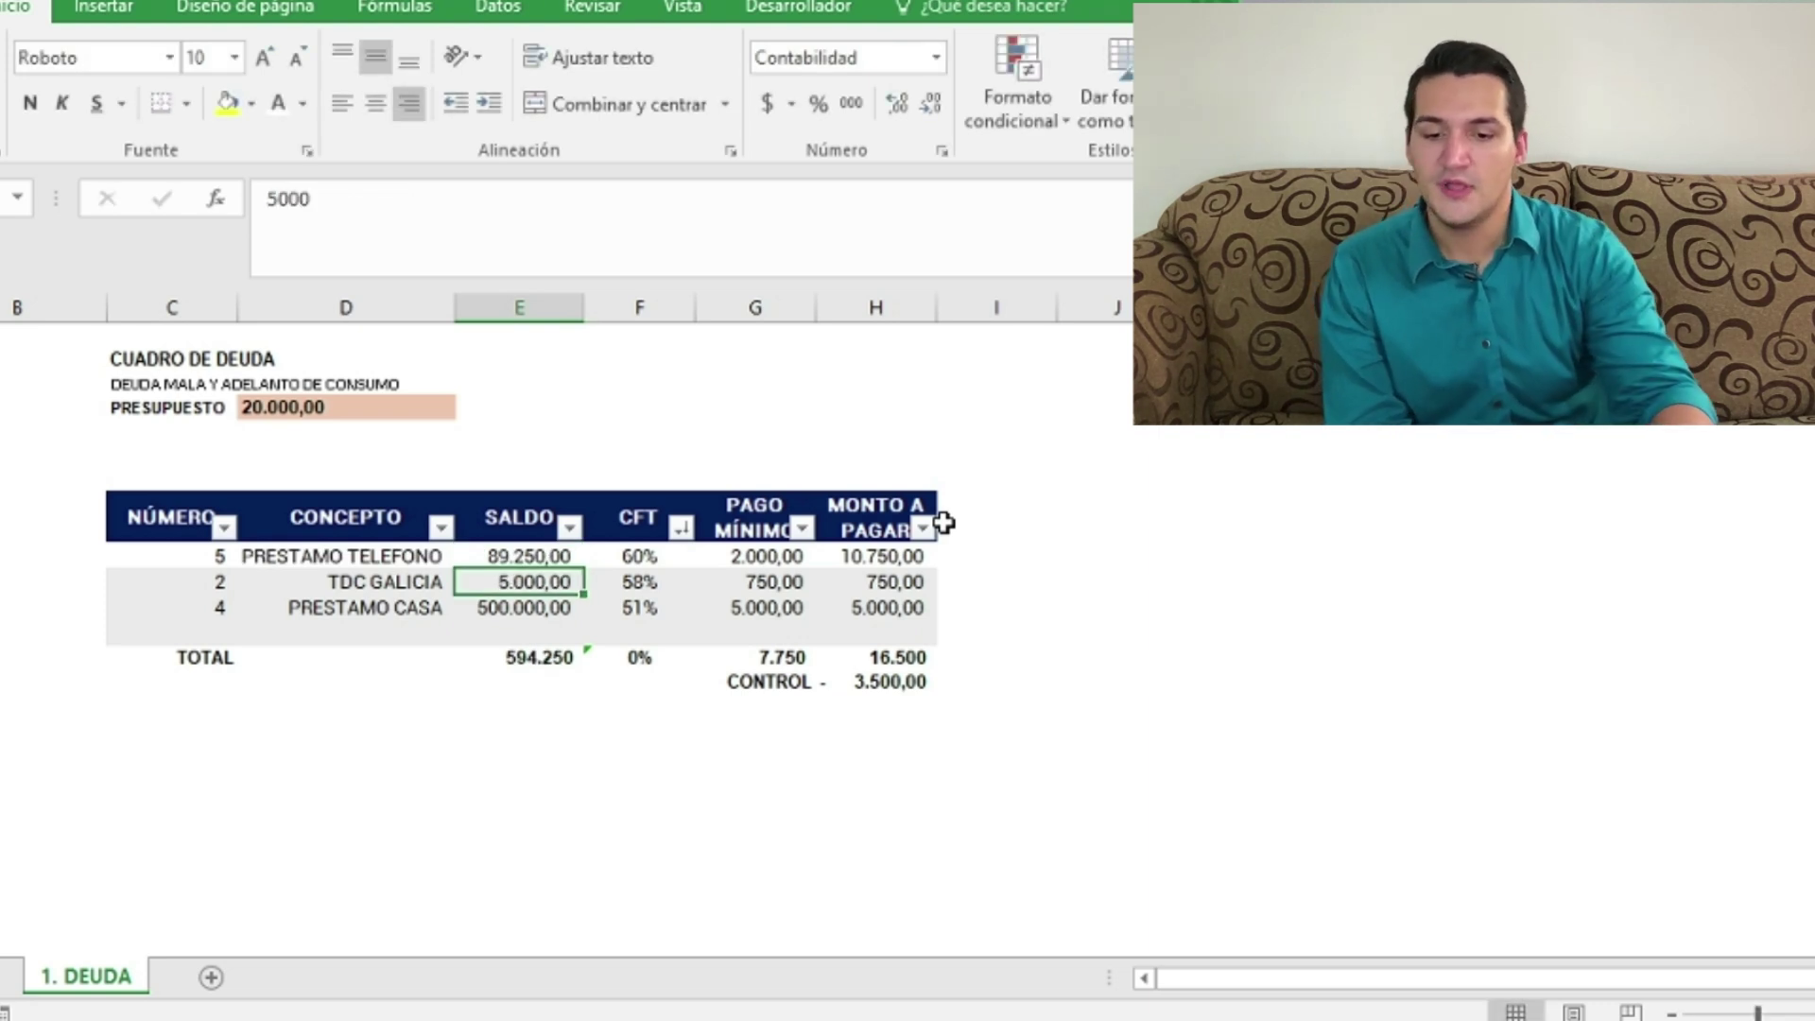
type("4250")
key("Return")
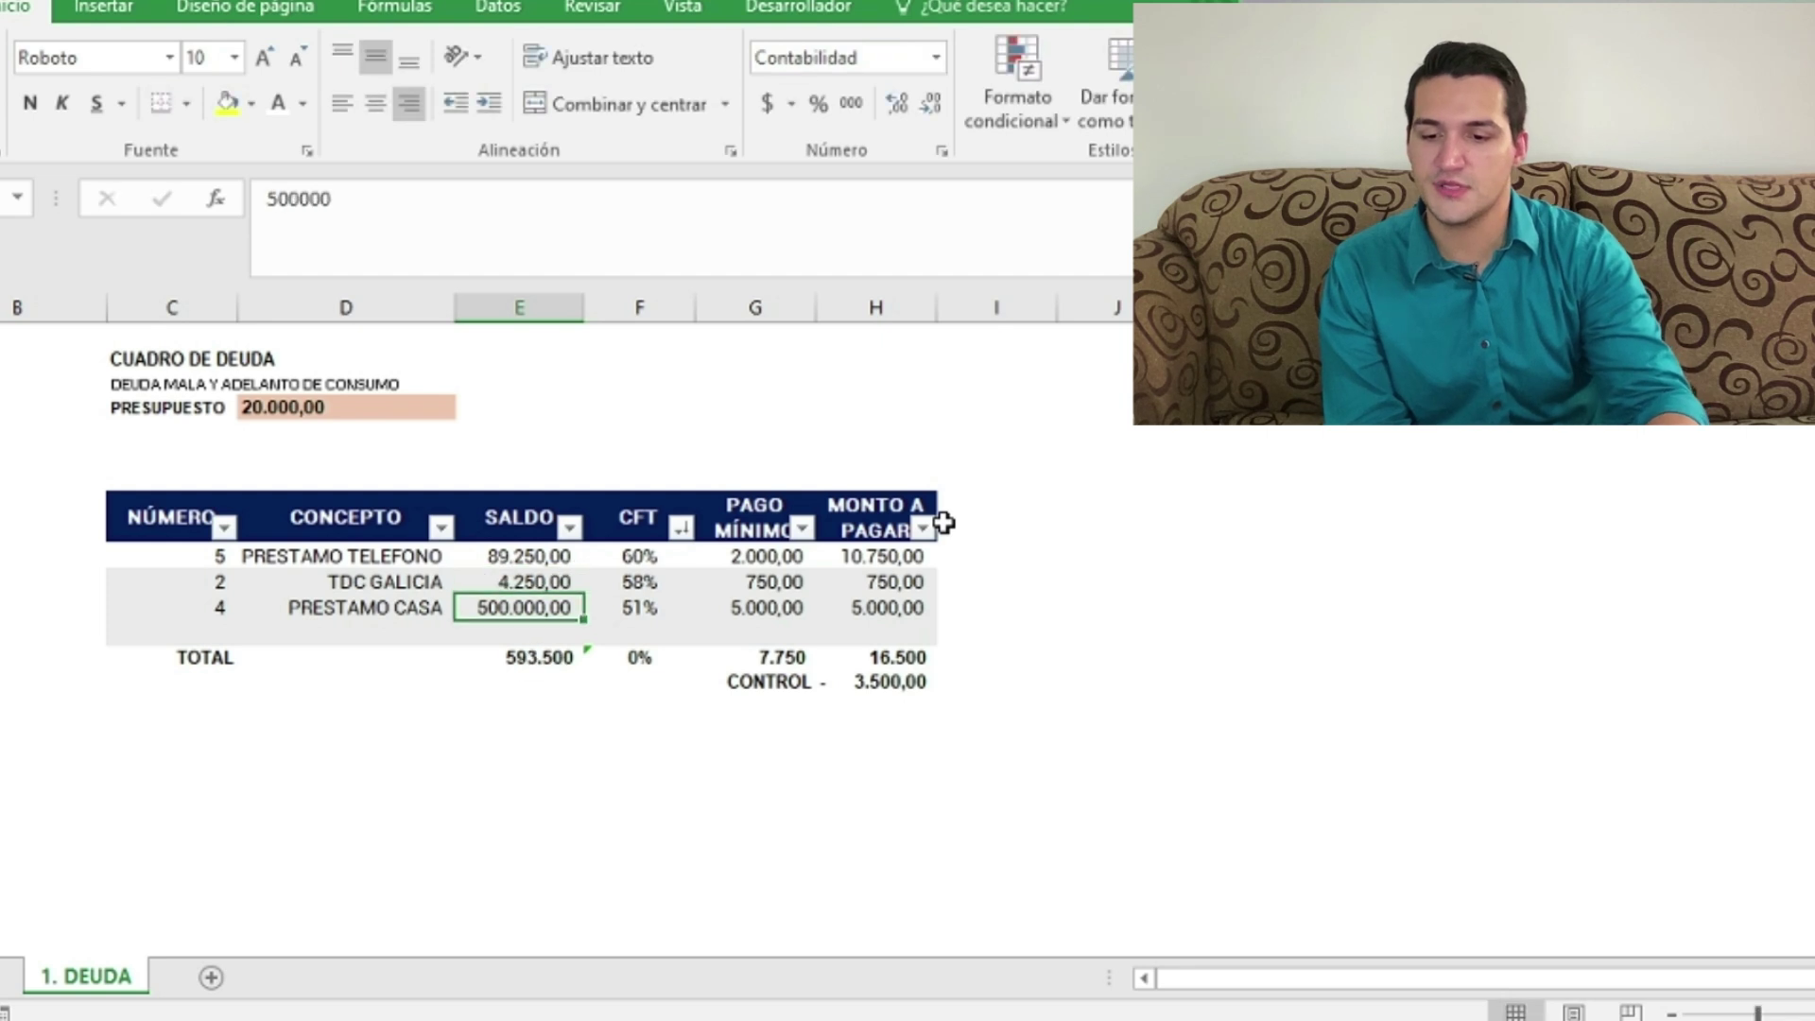
type("4")
key("BackSpace")
type("495.000")
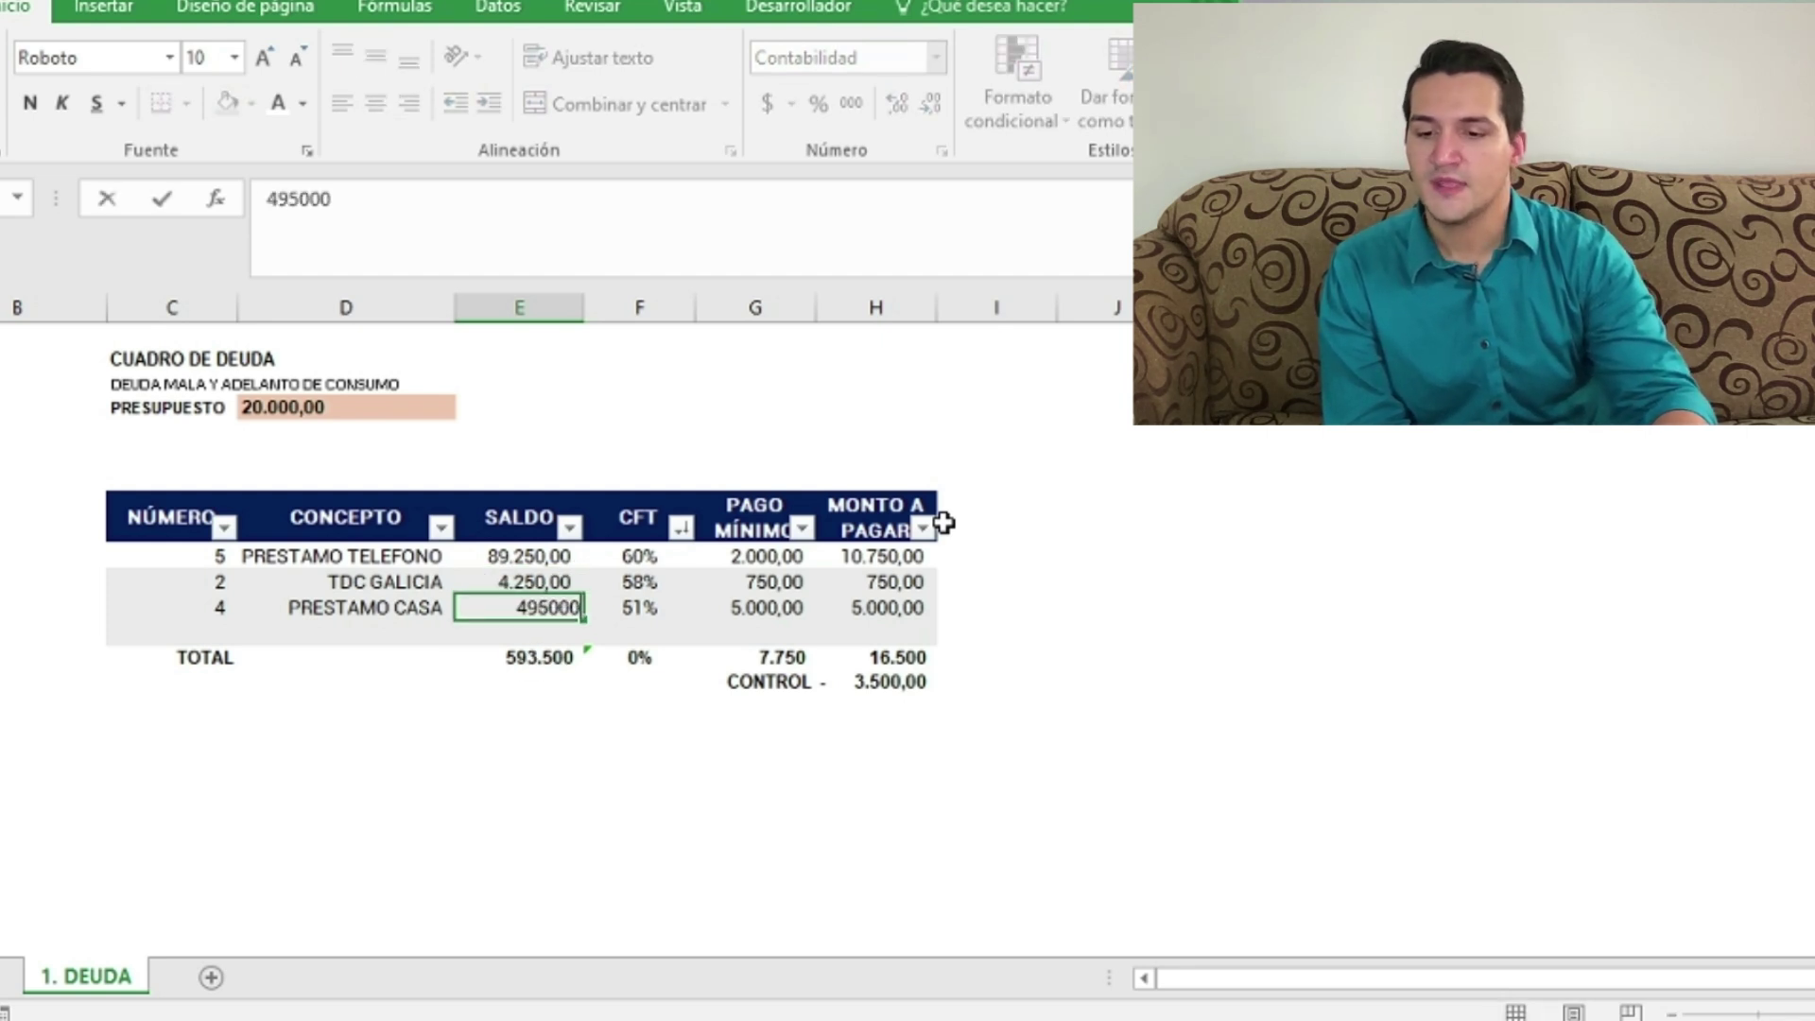
key("Return")
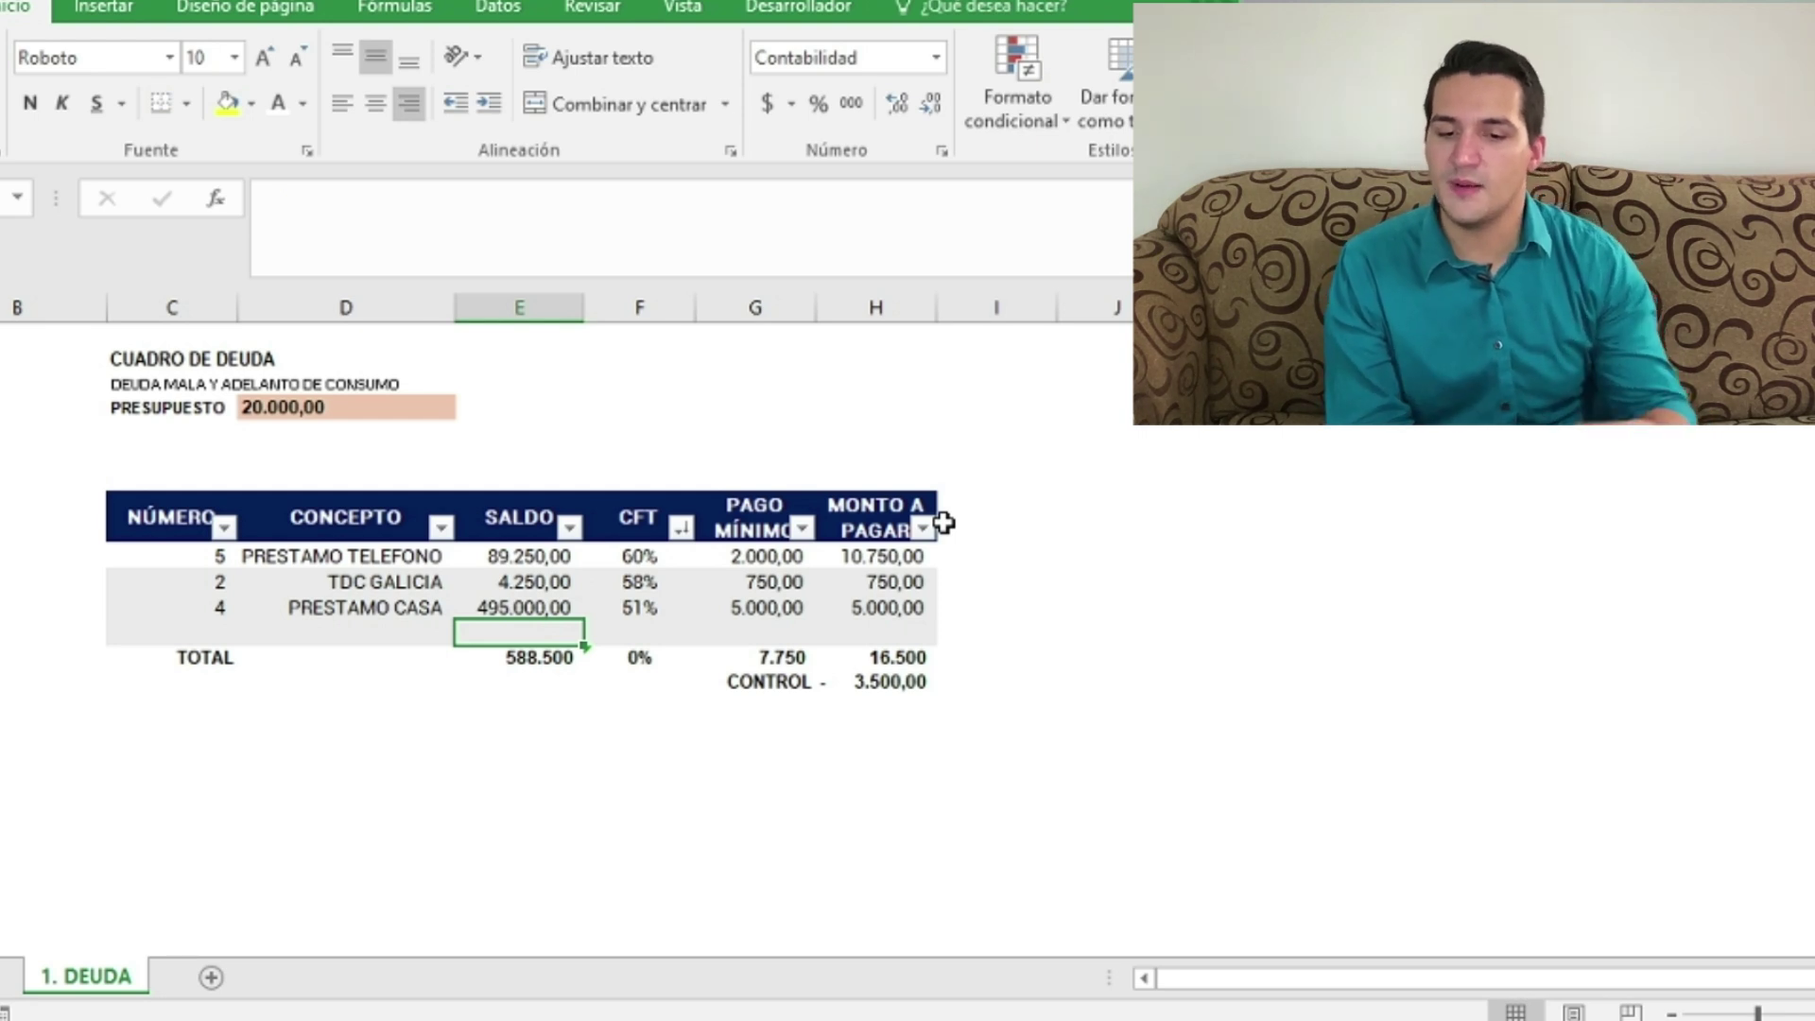
Step: Add 3500 to the PRESTAMO TELEFONO amount to pay so its formula reads =+G9+8750+3500
left_click(900, 608)
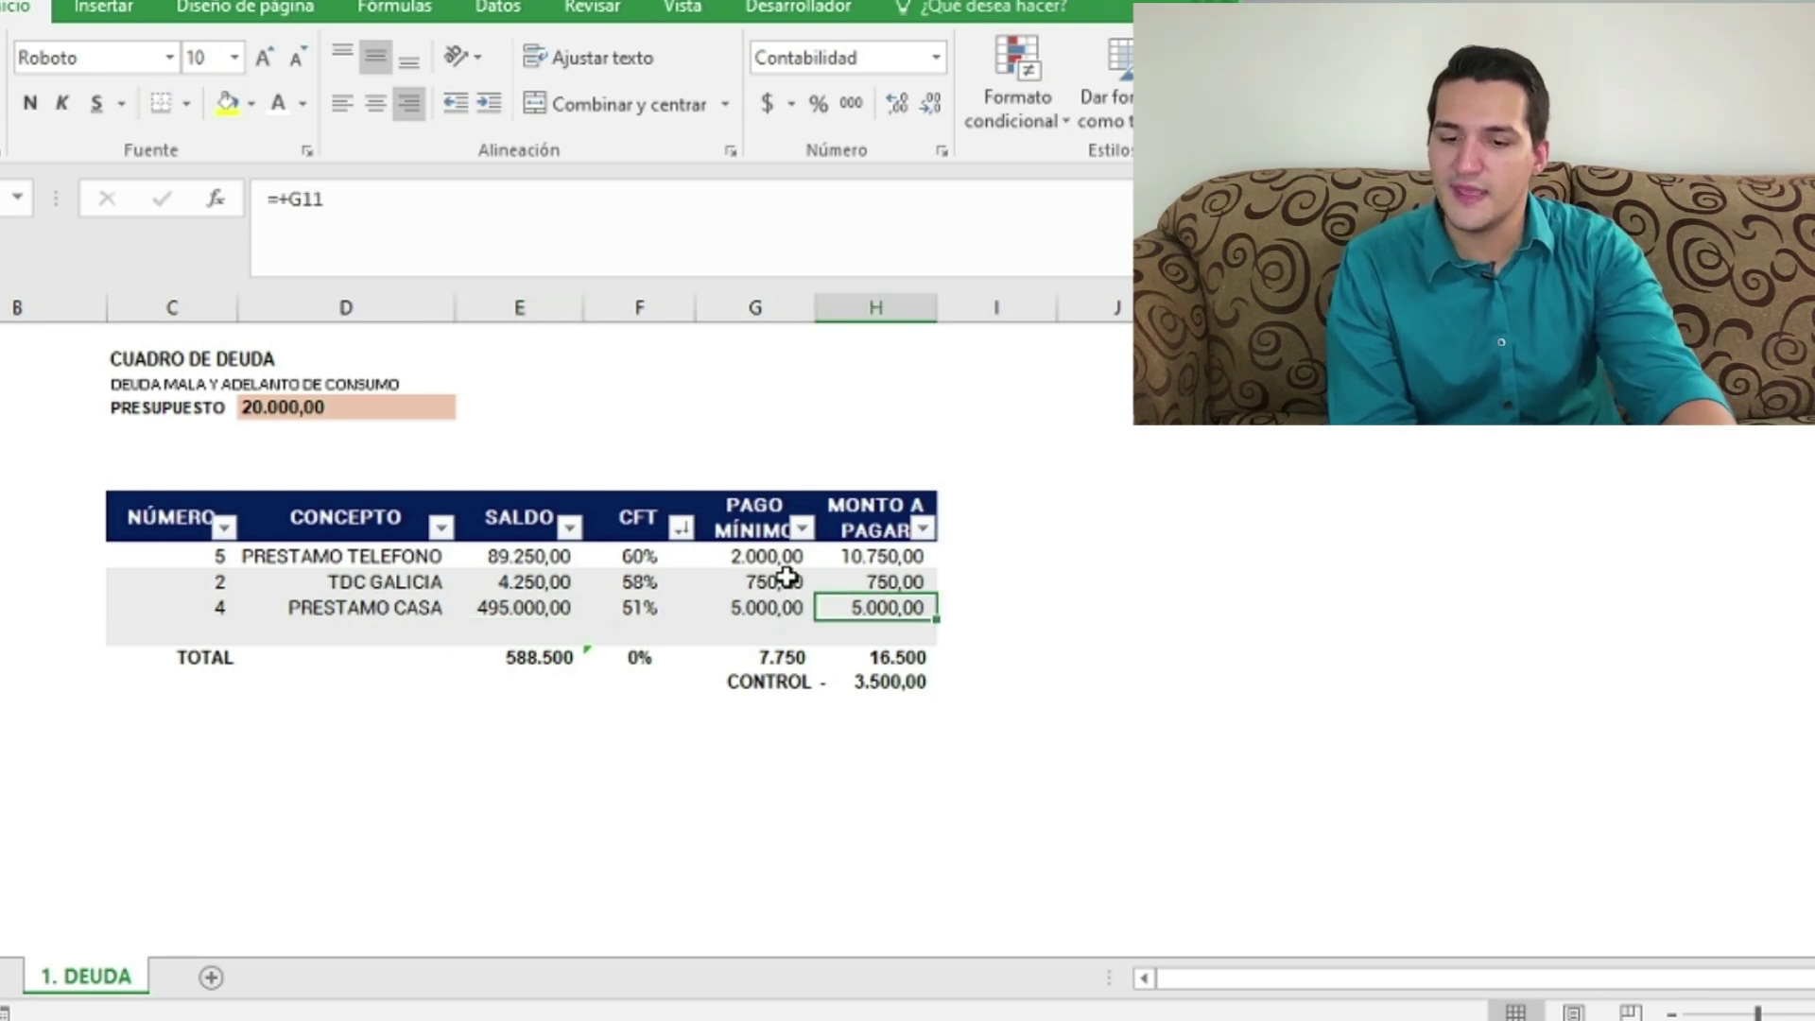
left_click(853, 574)
left_click(863, 558)
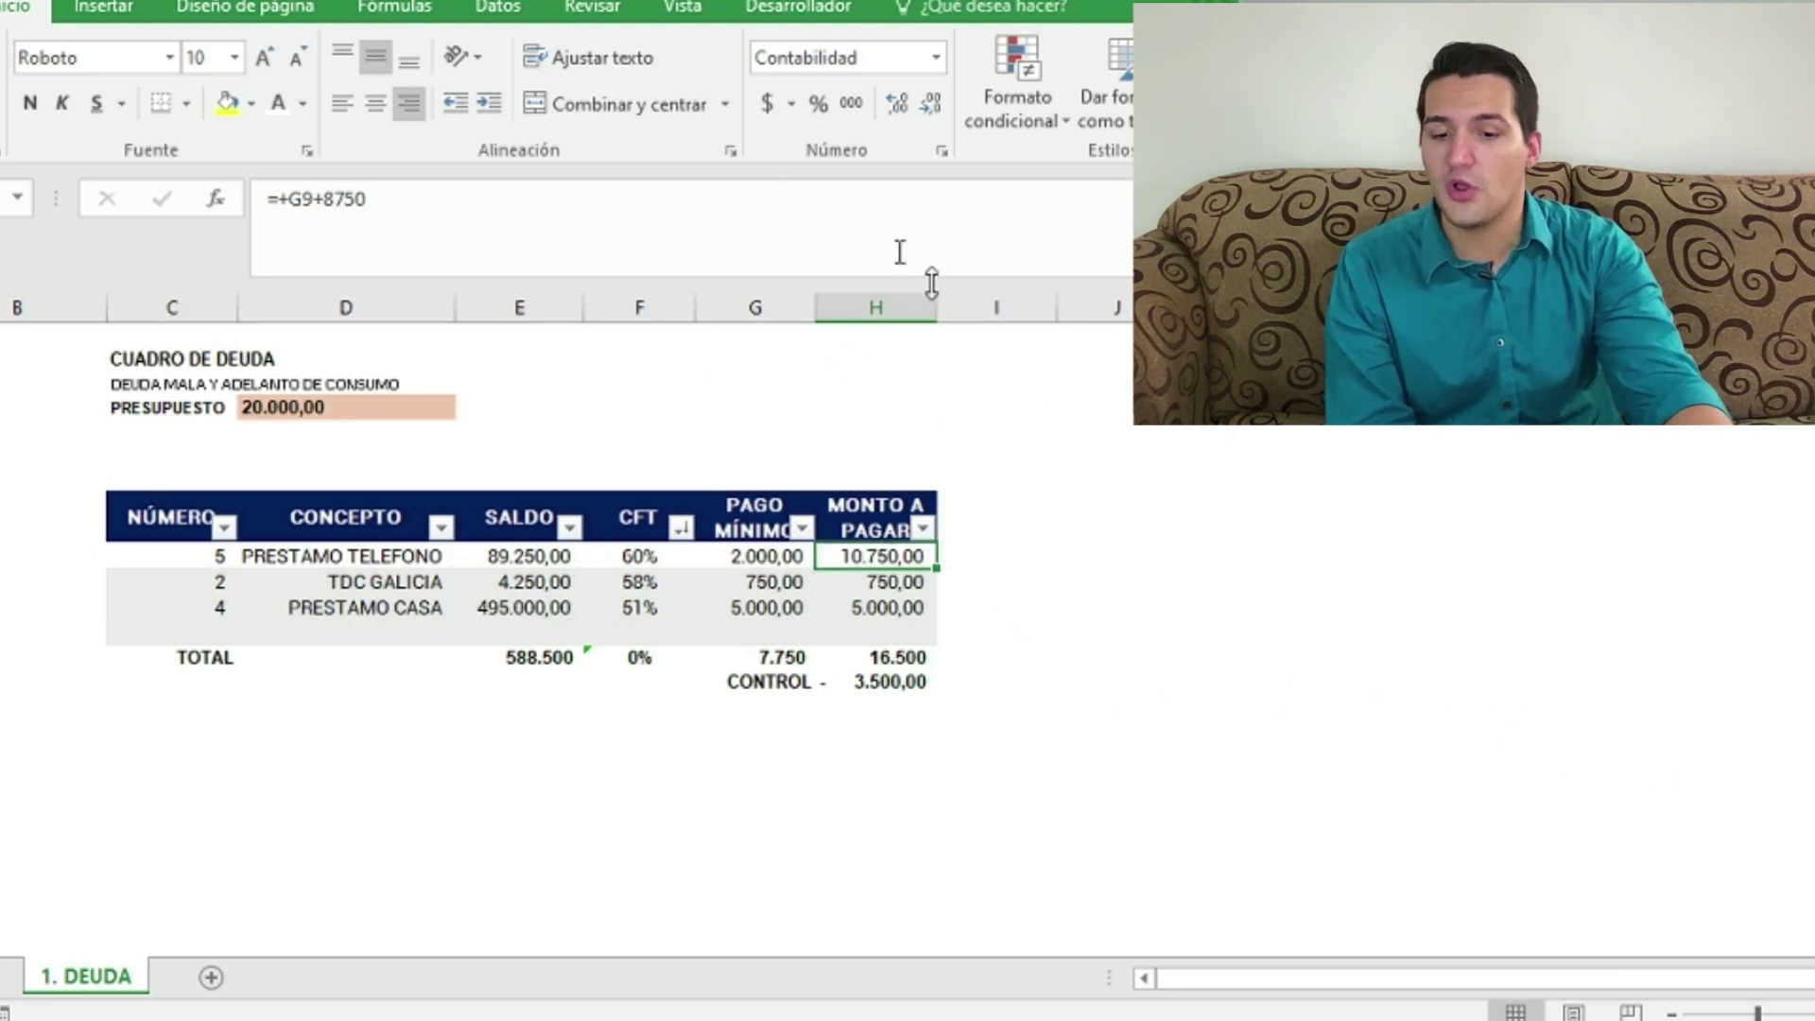
left_click(429, 215)
type("+3500")
key("Return")
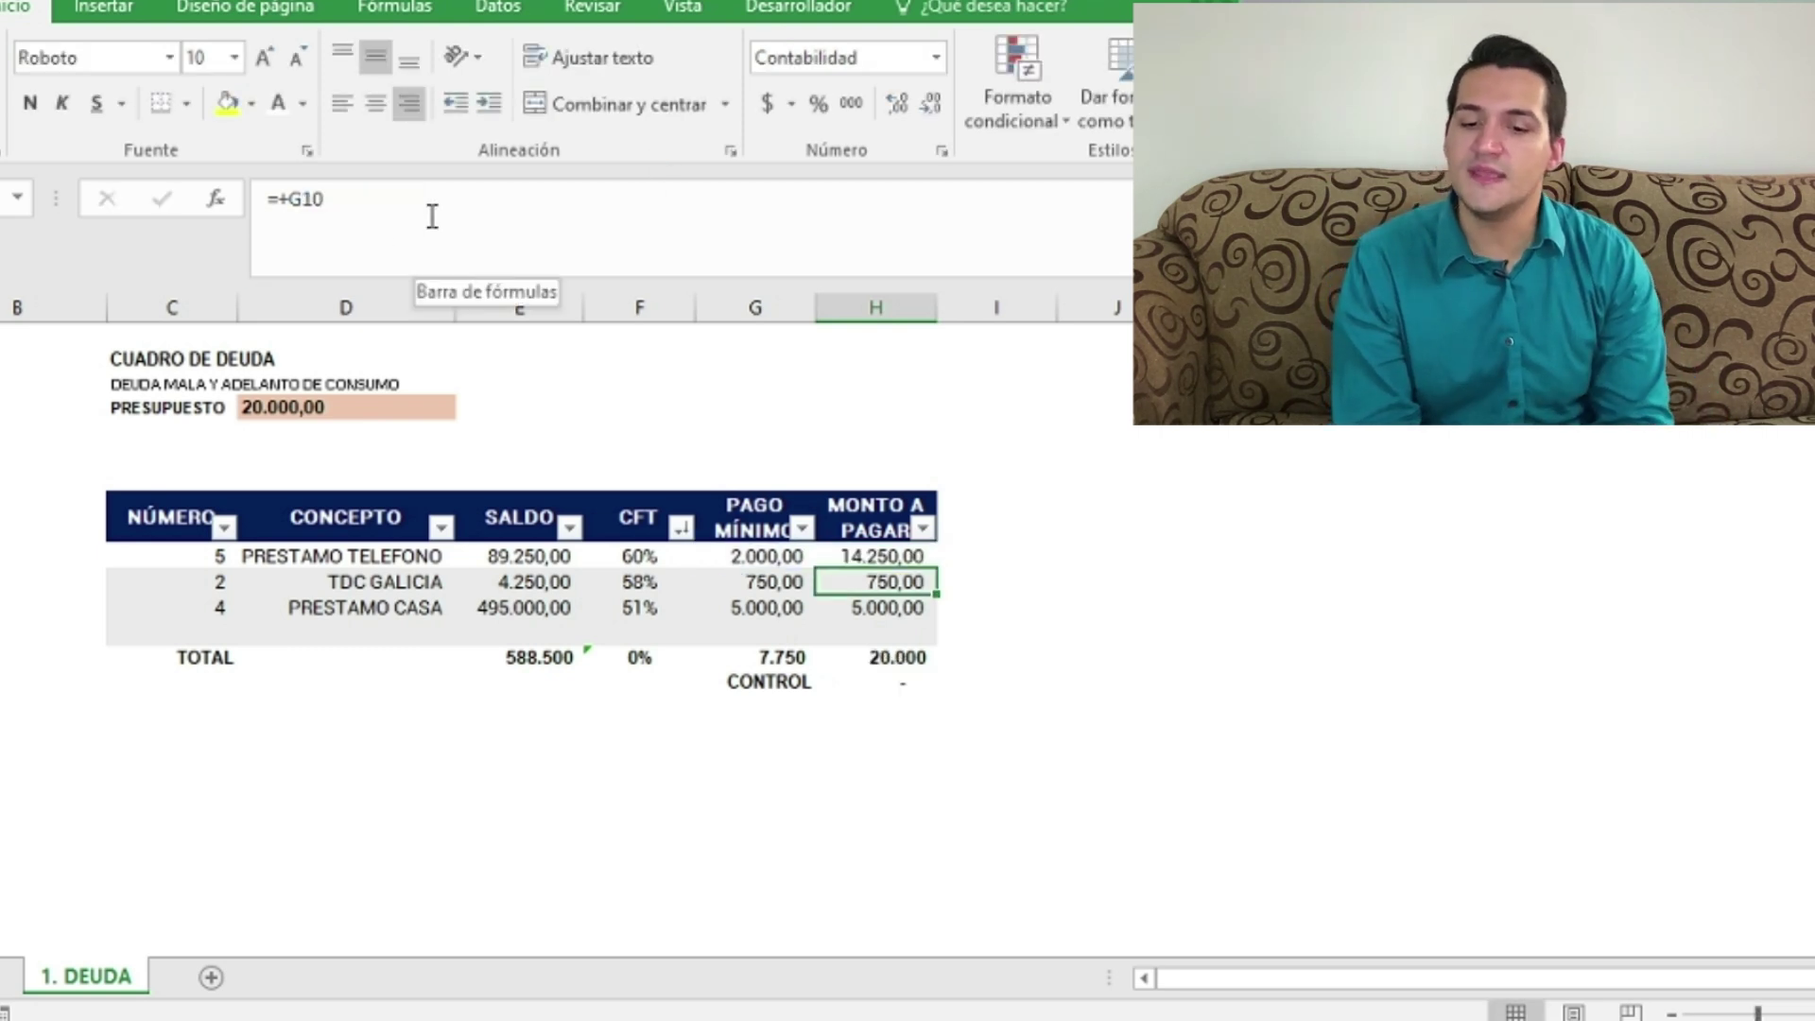